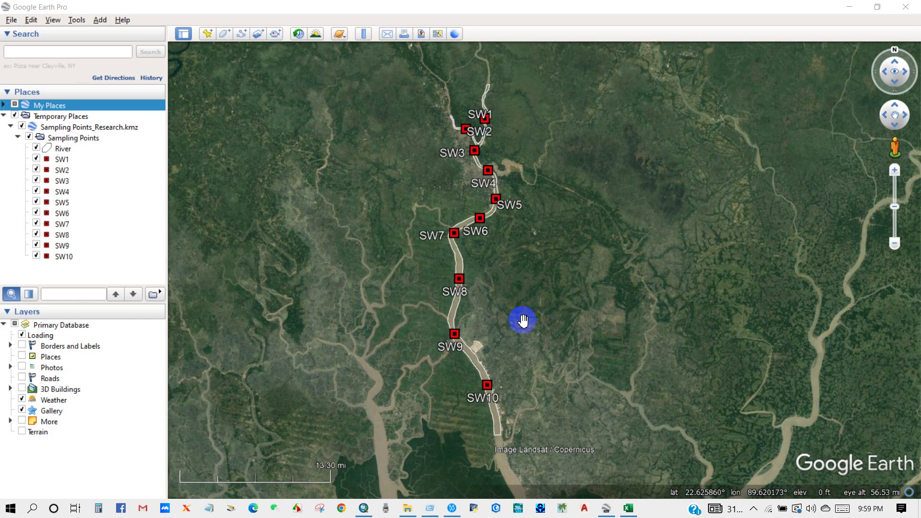
# - Leave the SW1–SW10 points in Google Earth and bring up the Excel sampling data sheet
pyautogui.click(626, 507)
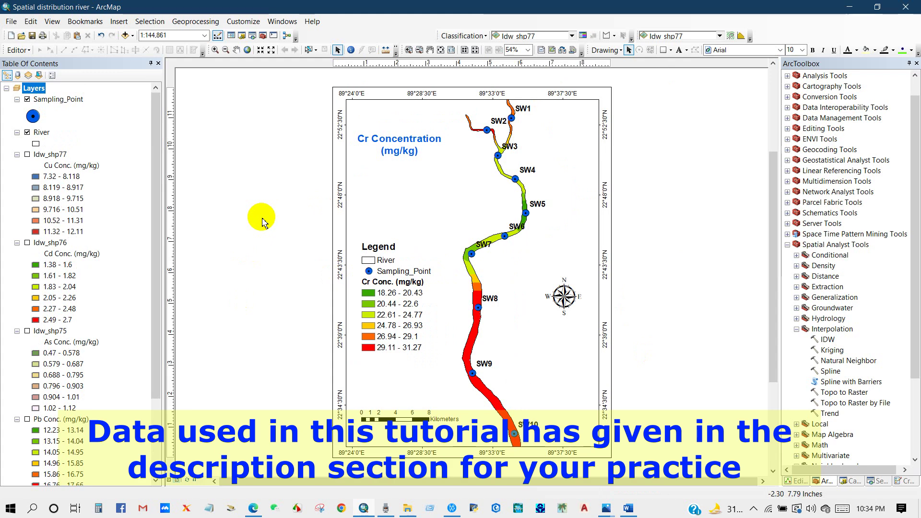
# - Open and dismiss the As and Cd concentration maps from the Final Map folder
pyautogui.scroll(1, 263, 223)
pyautogui.scroll(-1, 263, 223)
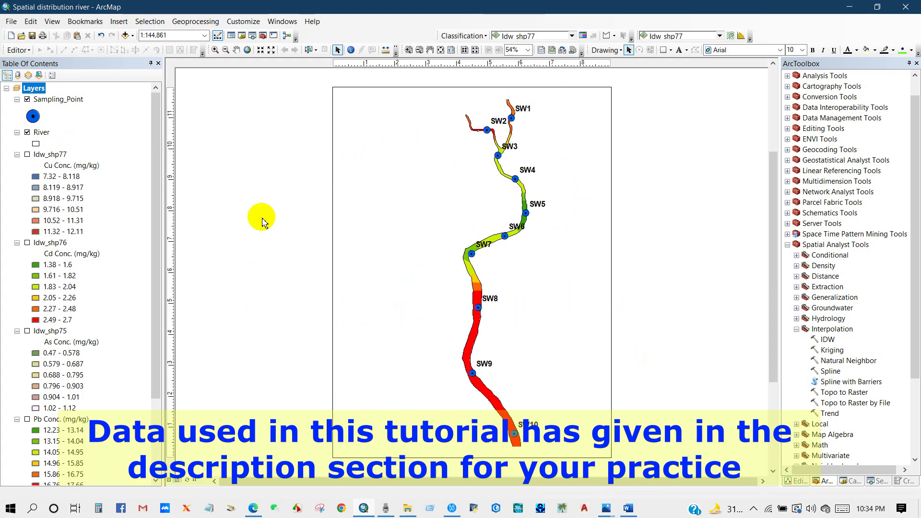
pyautogui.click(657, 205)
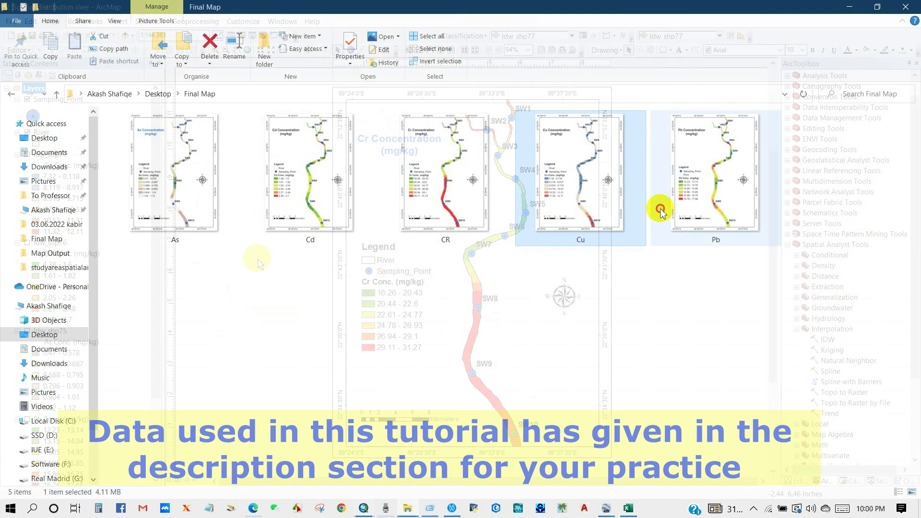
pyautogui.click(181, 216)
pyautogui.doubleClick(181, 216)
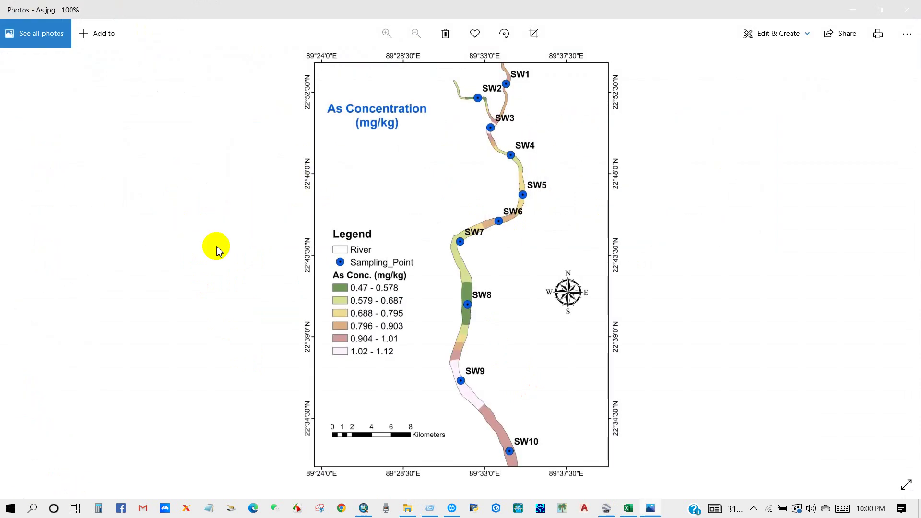
pyautogui.click(850, 11)
pyautogui.doubleClick(299, 163)
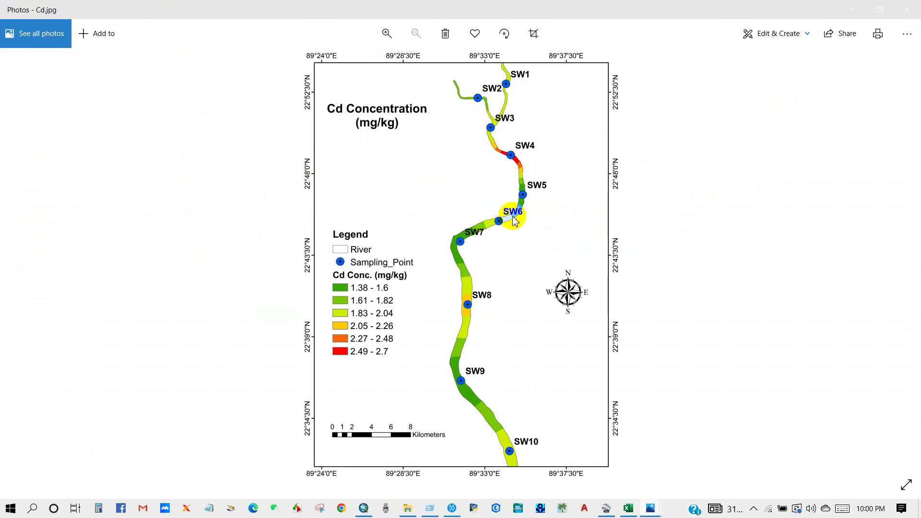
pyautogui.click(850, 9)
# - View the CR concentration map, zoom in, fit it back to the window, and close it
pyautogui.doubleClick(454, 172)
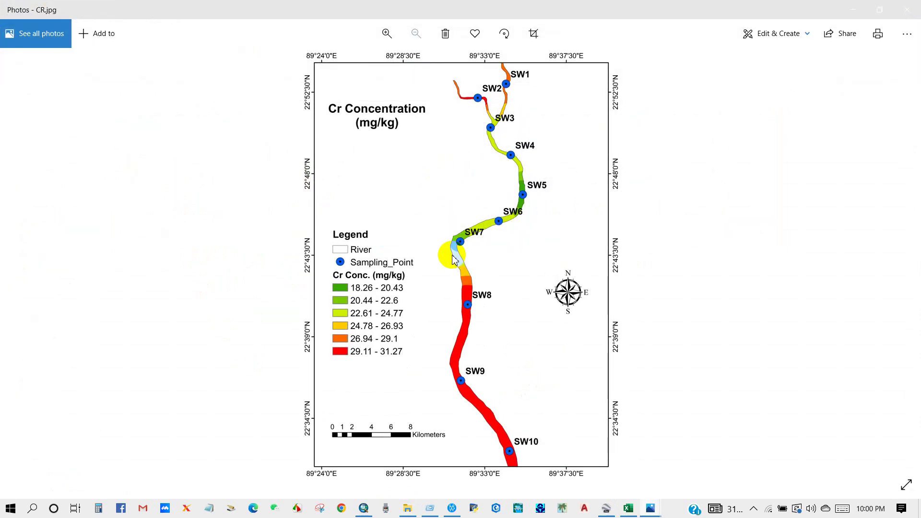
pyautogui.scroll(-1, 494, 168)
pyautogui.doubleClick(464, 257)
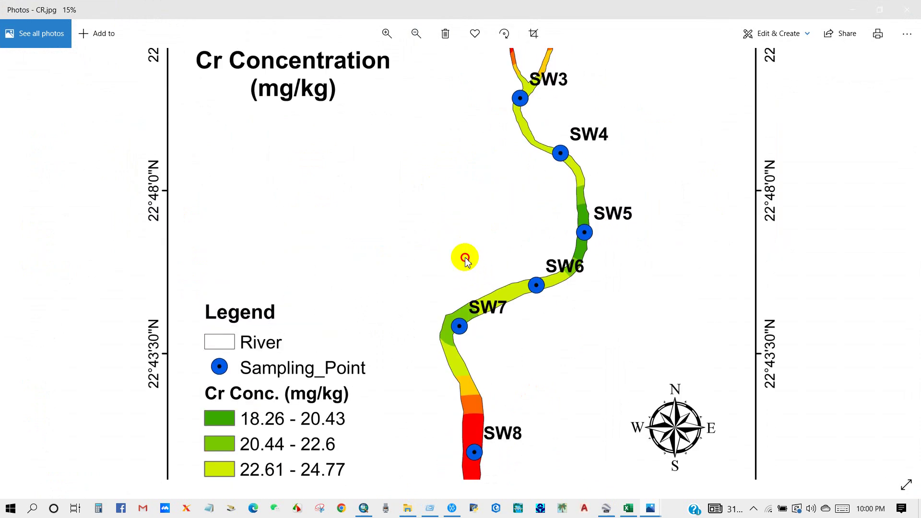
pyautogui.click(906, 10)
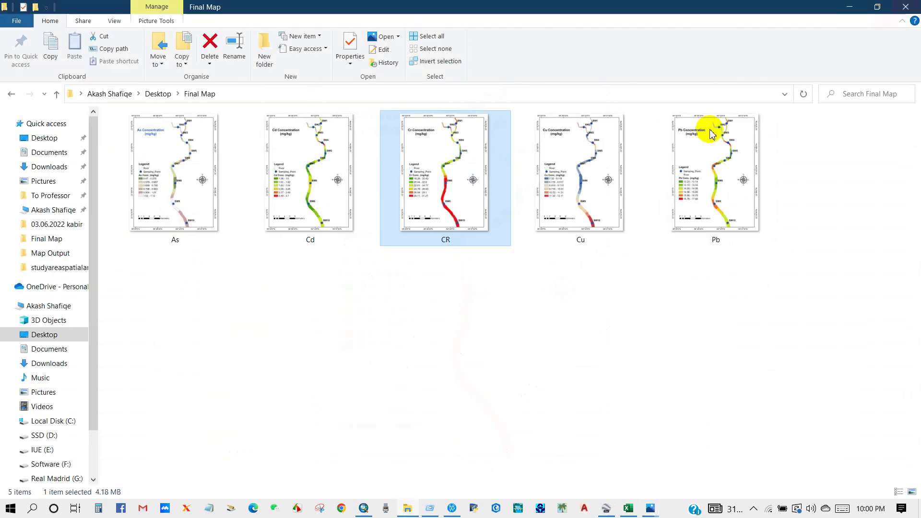
# - Inspect the Cu map's title and SW6–SW9 stretch zoomed in, then open the Pb map
pyautogui.doubleClick(543, 192)
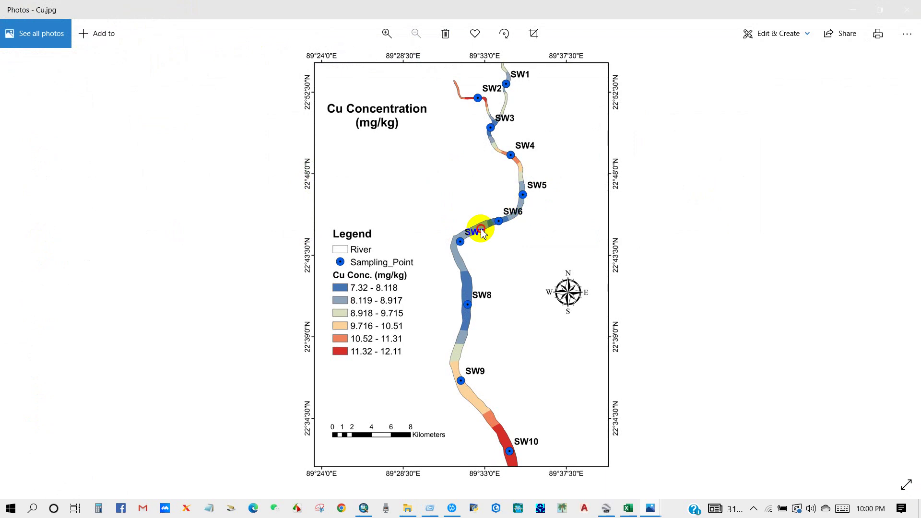
pyautogui.scroll(2, 479, 233)
pyautogui.moveTo(459, 302); pyautogui.dragTo(441, 165)
pyautogui.moveTo(413, 368); pyautogui.dragTo(411, 220)
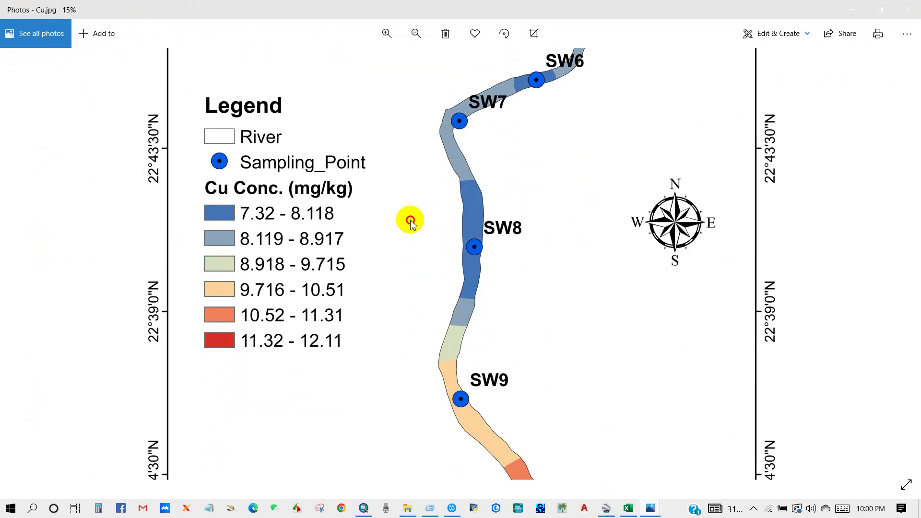
pyautogui.scroll(-3, 525, 207)
pyautogui.click(906, 10)
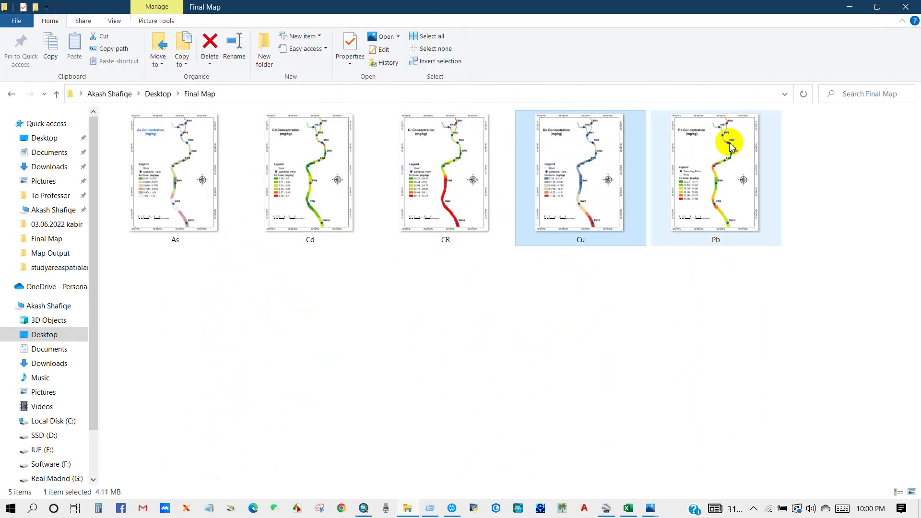
pyautogui.click(728, 153)
pyautogui.doubleClick(728, 152)
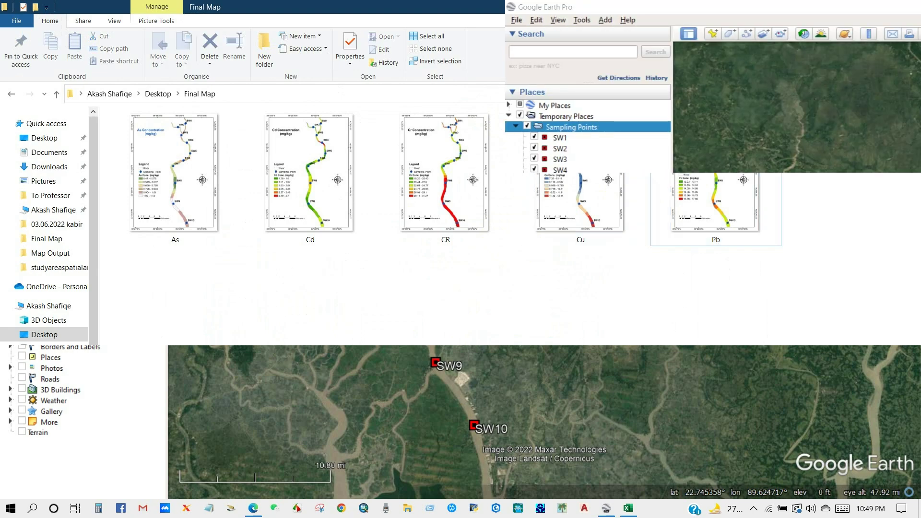
# - Zoom and pan the Google Earth map south along the river past SW7–SW9
pyautogui.scroll(5, 468, 102)
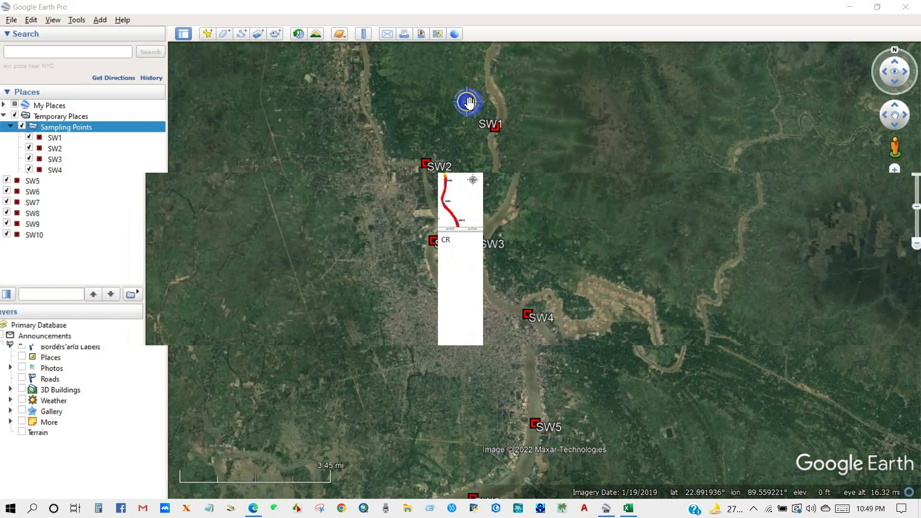
pyautogui.scroll(2, 502, 113)
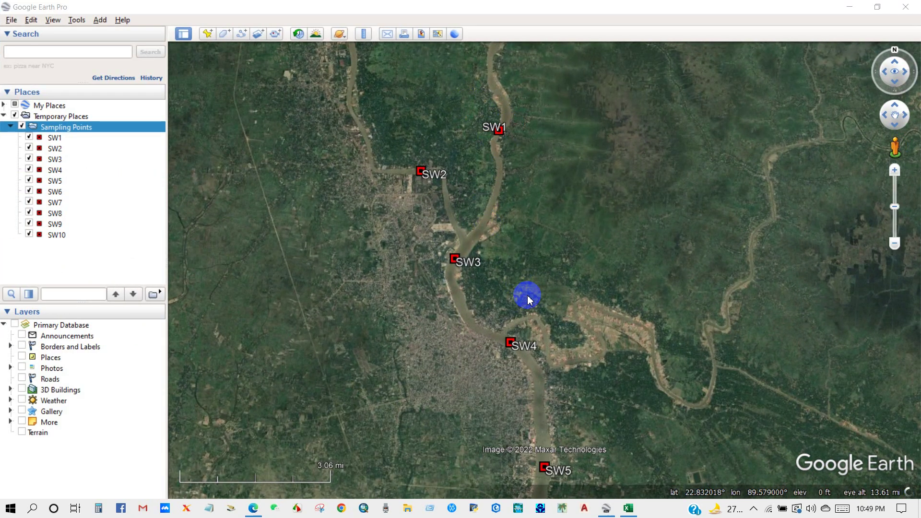
pyautogui.scroll(-1, 529, 300)
pyautogui.scroll(-1, 529, 286)
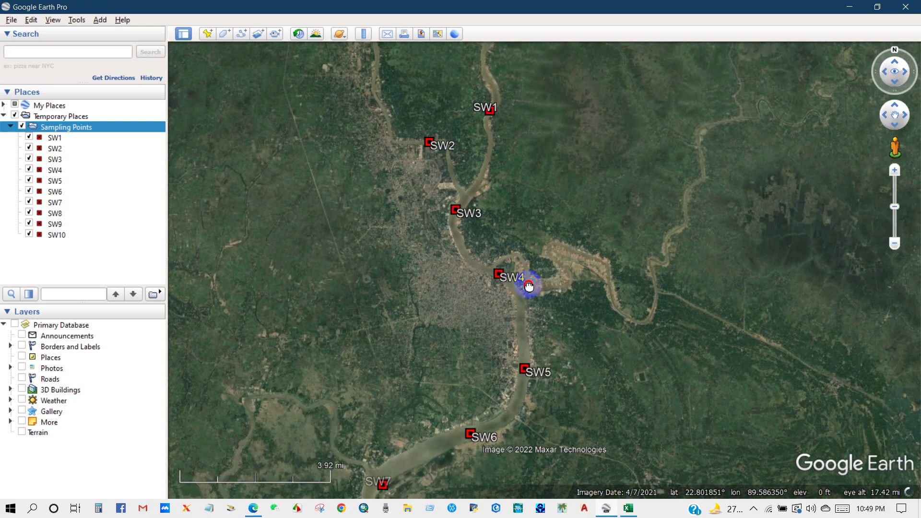
pyautogui.moveTo(528, 286); pyautogui.dragTo(539, 232)
pyautogui.scroll(-2, 534, 288)
pyautogui.moveTo(510, 314); pyautogui.dragTo(504, 258)
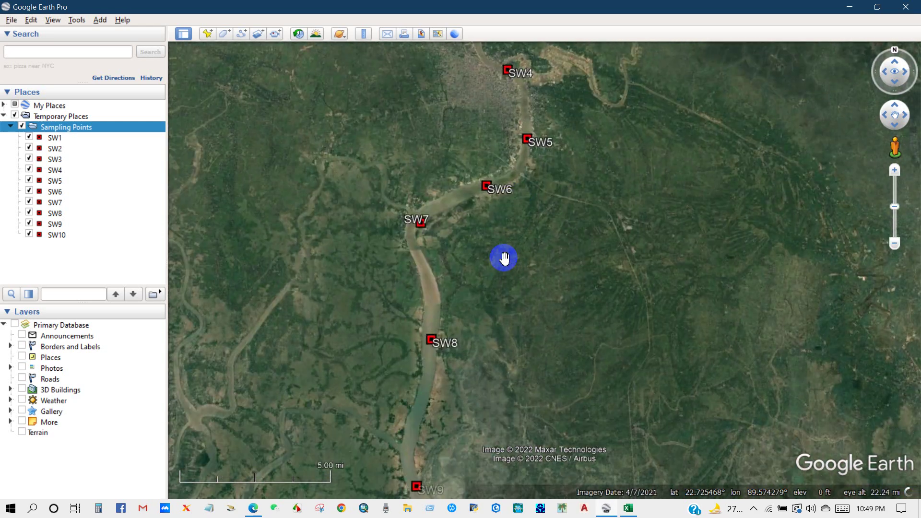
pyautogui.scroll(-2, 504, 258)
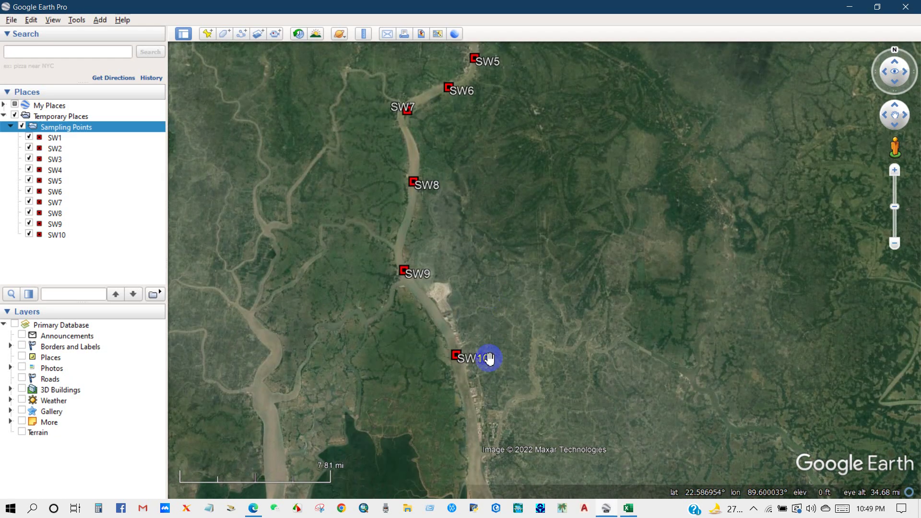
# - Pan back to SW1–SW4, center all ten sampling points, then switch to Excel
pyautogui.scroll(-2, 496, 325)
pyautogui.moveTo(495, 286); pyautogui.dragTo(487, 372)
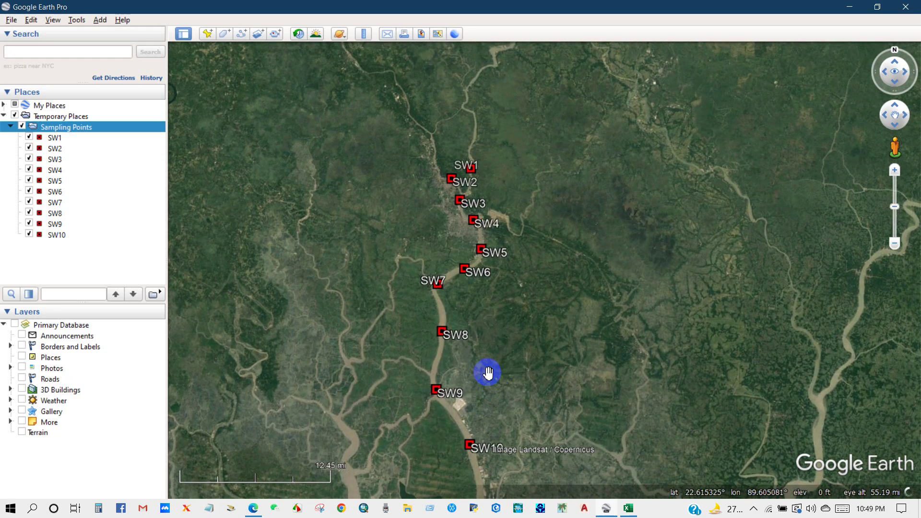
pyautogui.scroll(3, 496, 232)
pyautogui.moveTo(463, 164); pyautogui.dragTo(557, 261)
pyautogui.scroll(-3, 557, 261)
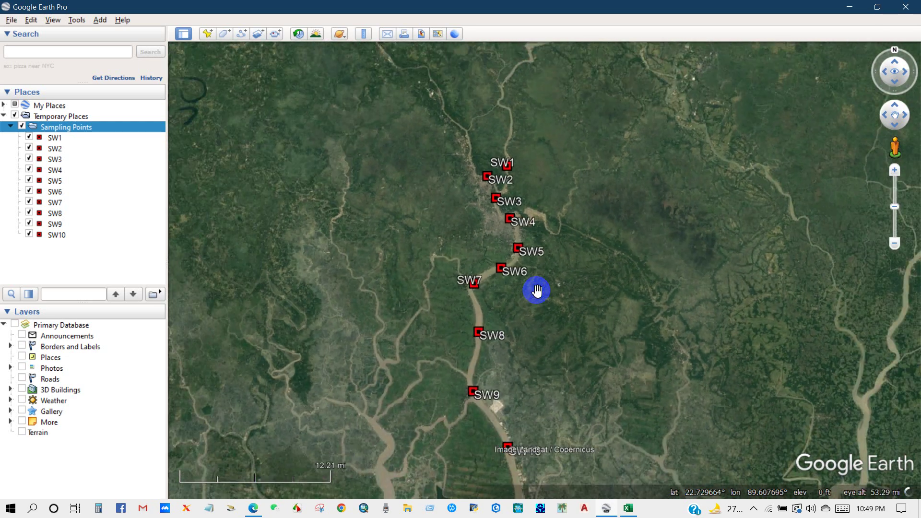
pyautogui.moveTo(537, 290); pyautogui.dragTo(488, 303)
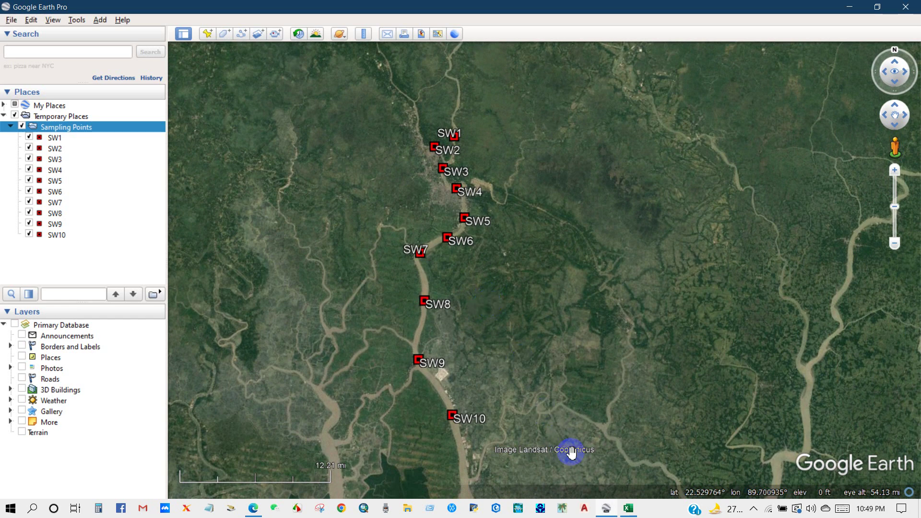
pyautogui.click(627, 509)
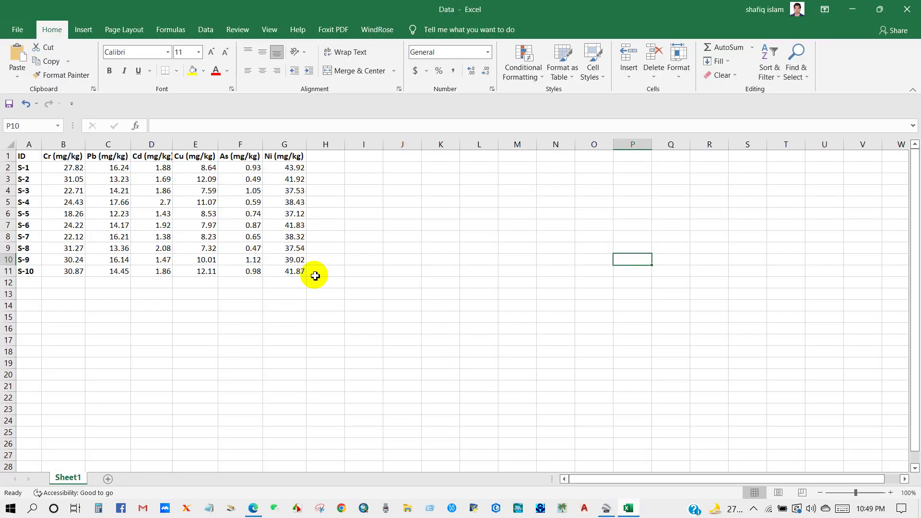
# - Highlight the sample concentration table A1:G11 to inspect it, then clear the selection
pyautogui.click(238, 293)
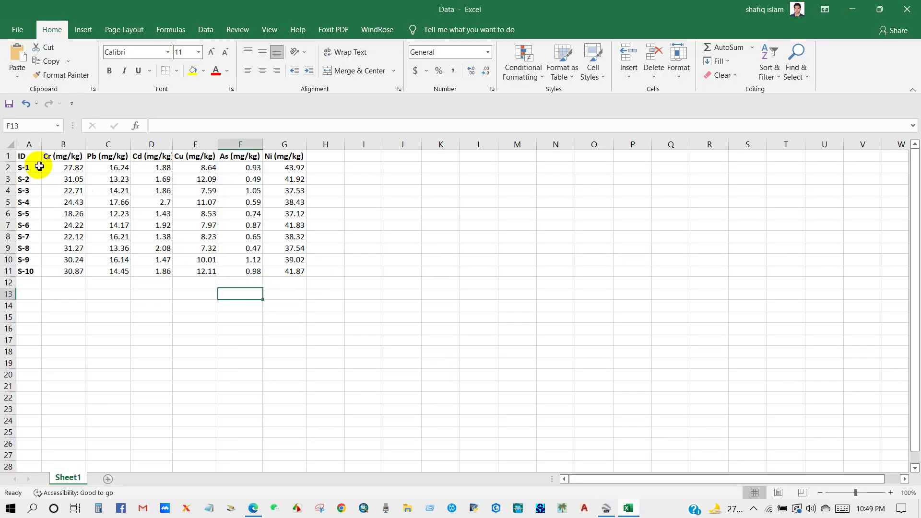
pyautogui.moveTo(47, 159); pyautogui.dragTo(305, 273)
pyautogui.click(364, 293)
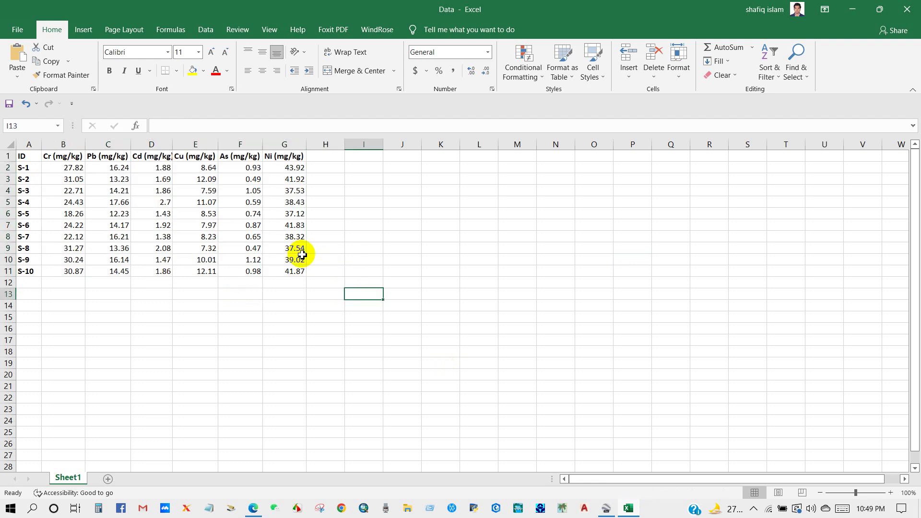
pyautogui.moveTo(25, 154); pyautogui.dragTo(290, 271)
pyautogui.click(404, 291)
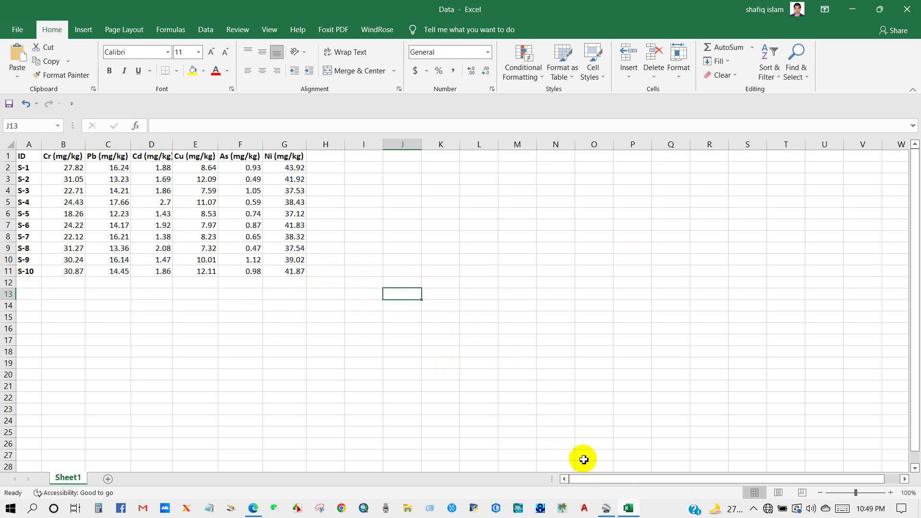
# - Return to Google Earth Pro and reposition the map on the sampling points
pyautogui.click(606, 508)
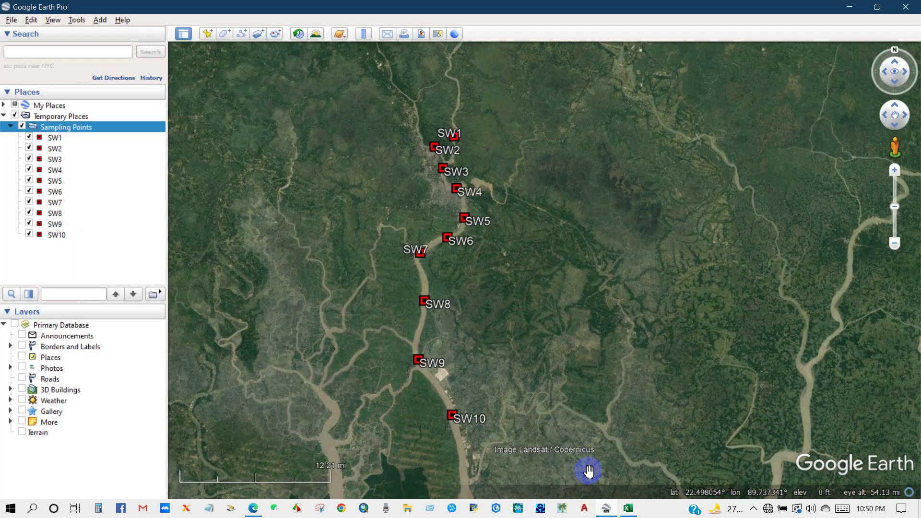
pyautogui.click(606, 509)
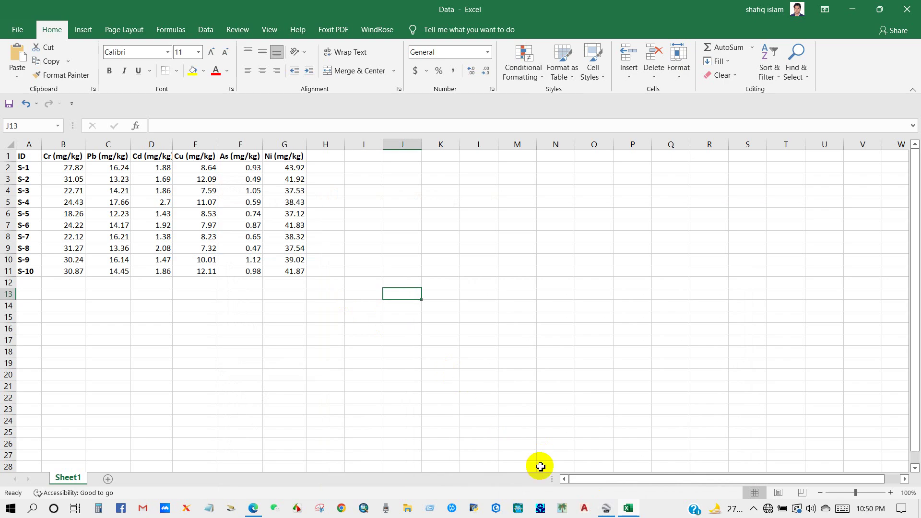
pyautogui.click(605, 510)
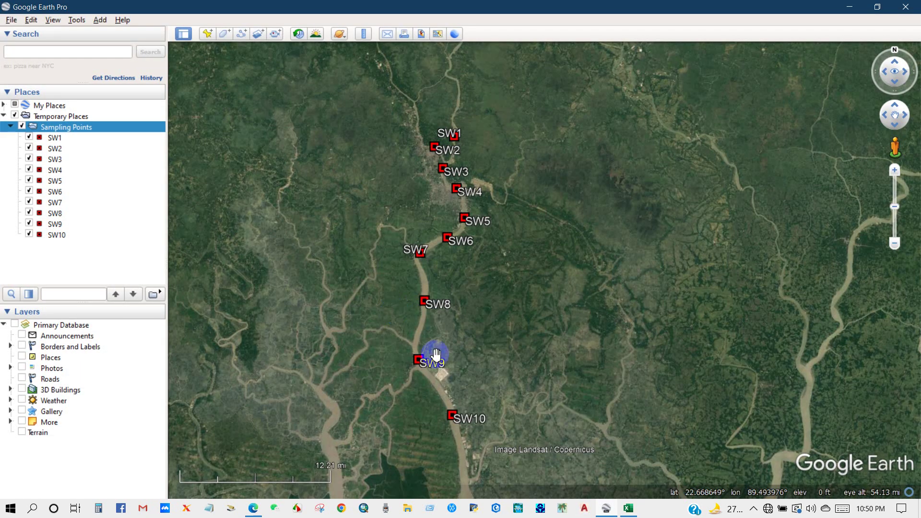
pyautogui.moveTo(436, 354); pyautogui.dragTo(443, 340)
pyautogui.scroll(2, 438, 381)
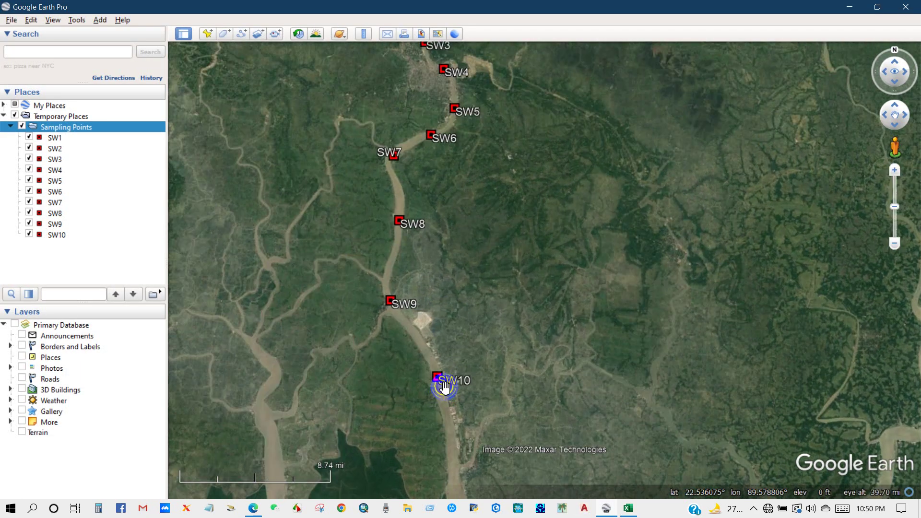
pyautogui.scroll(-2, 436, 382)
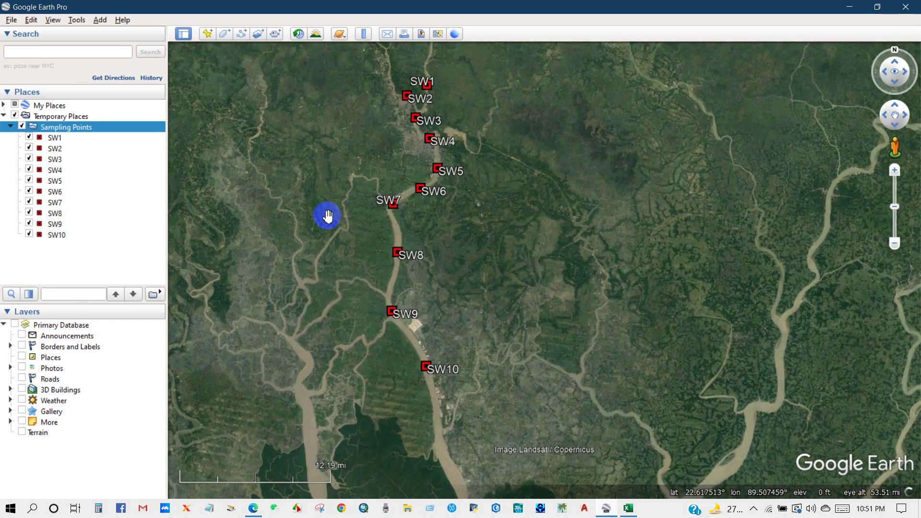
# - Start a new polygon and place its first vertices up the southern river bank
pyautogui.click(224, 35)
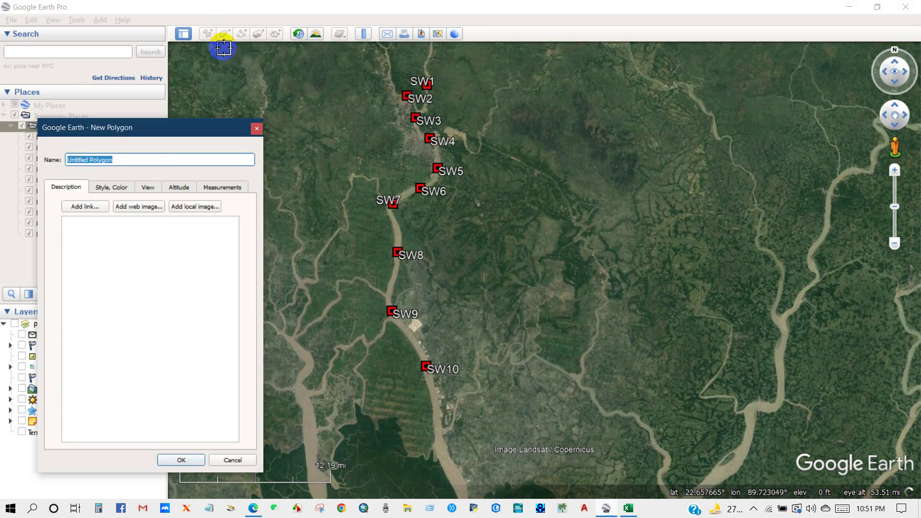
pyautogui.scroll(2, 440, 452)
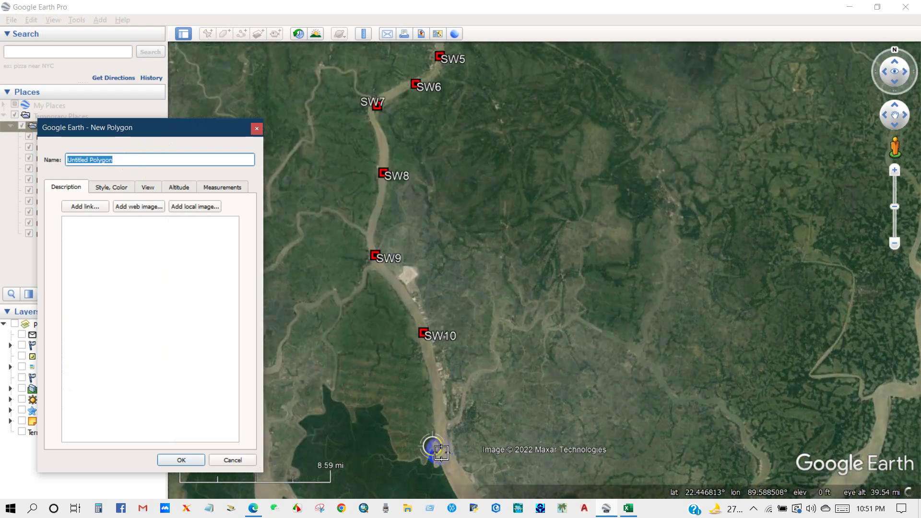
pyautogui.scroll(3, 441, 452)
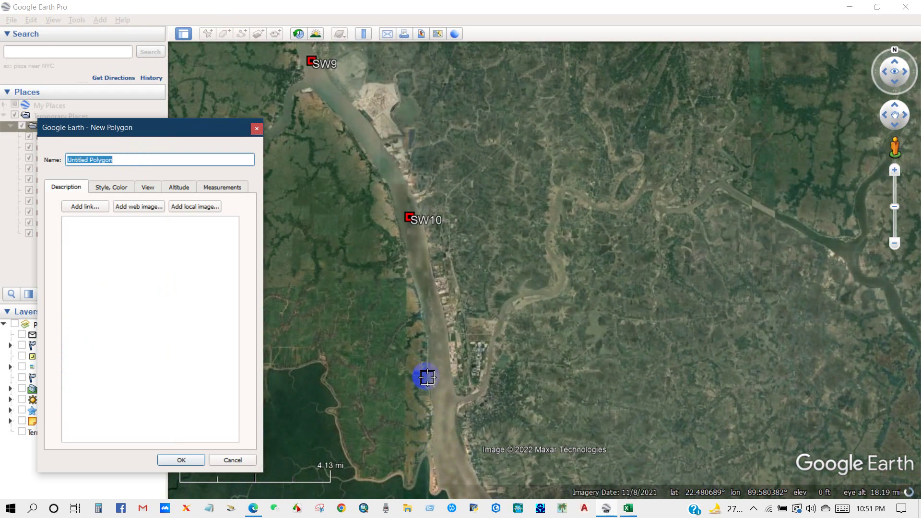
pyautogui.click(426, 378)
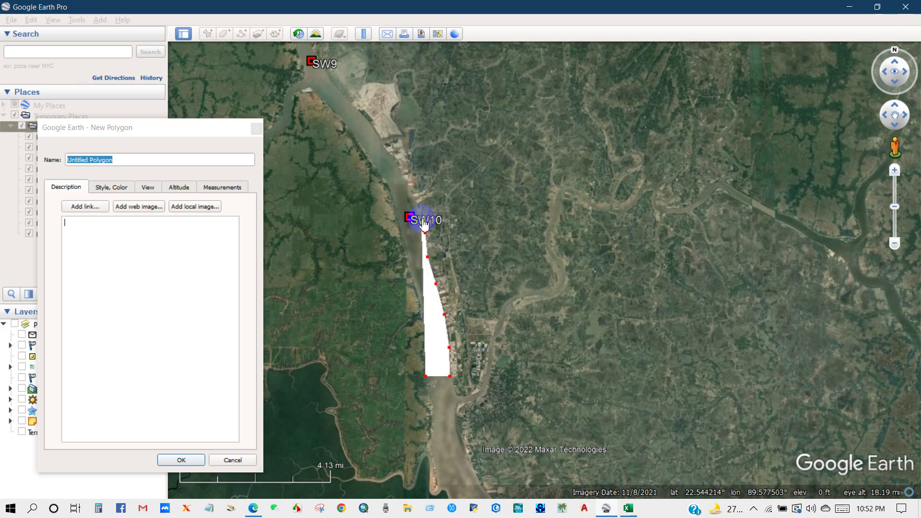
pyautogui.scroll(3, 423, 222)
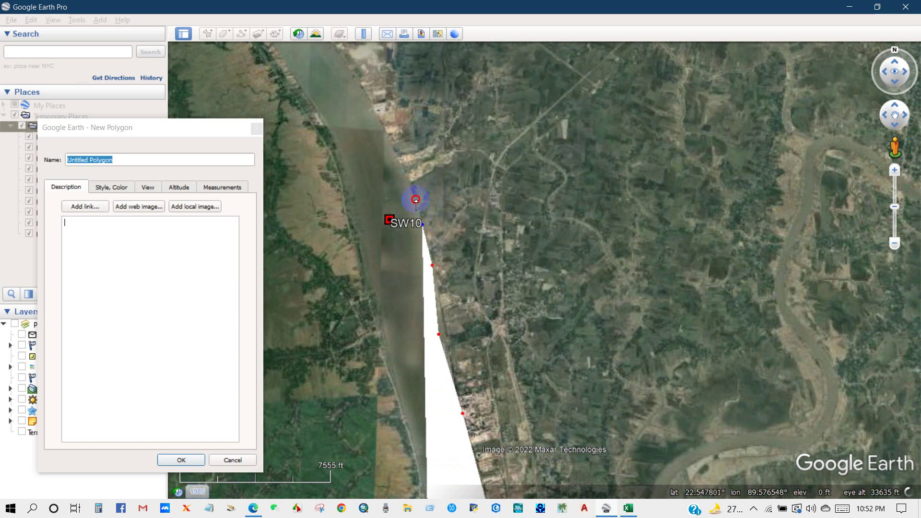
pyautogui.moveTo(416, 200); pyautogui.dragTo(410, 188)
pyautogui.click(402, 169)
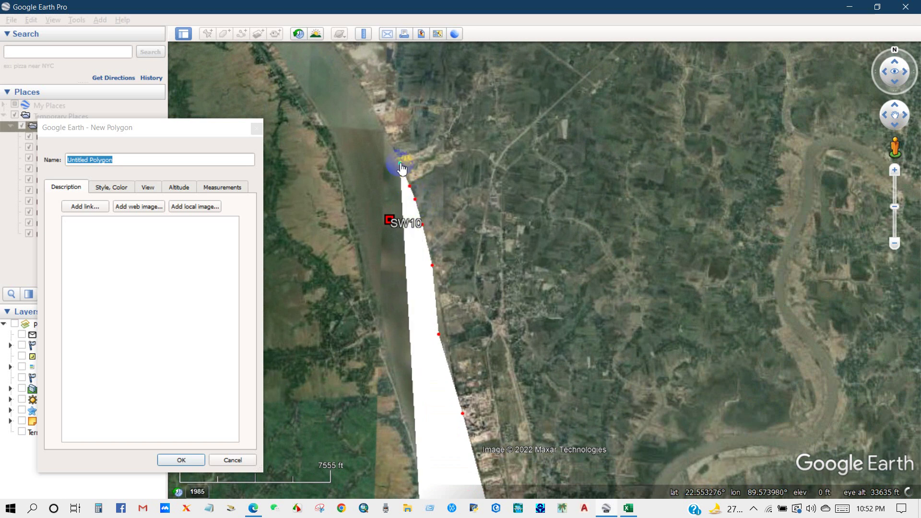
pyautogui.click(391, 143)
pyautogui.click(378, 113)
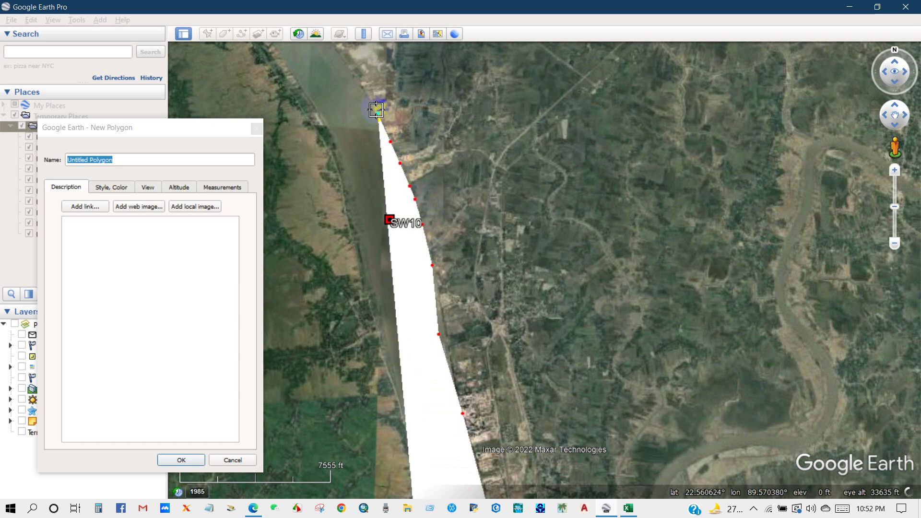
pyautogui.click(362, 88)
pyautogui.scroll(-10, 369, 151)
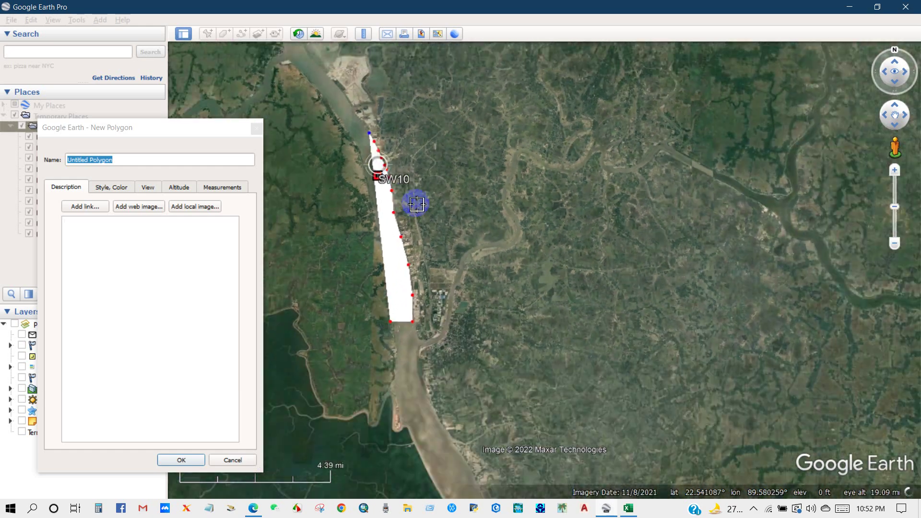
pyautogui.scroll(7, 393, 148)
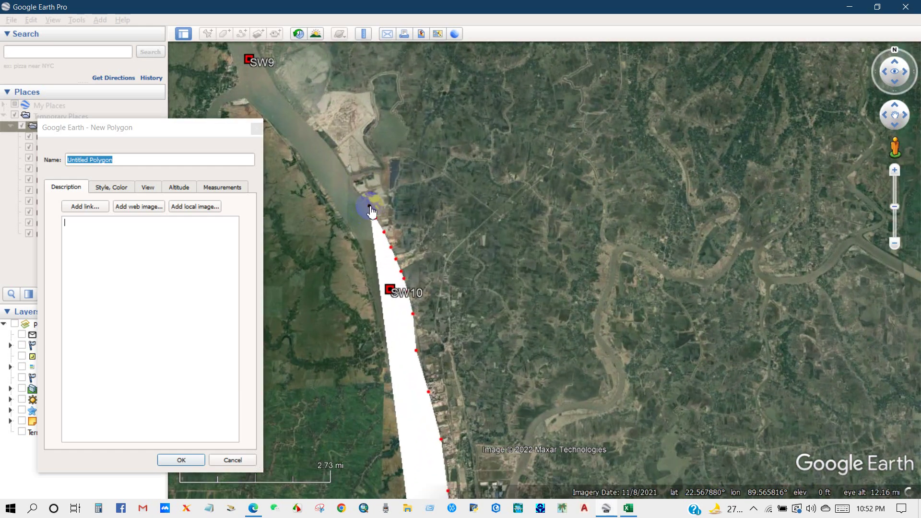
# - Continue the polygon outline up-left along the river bank to SW9
pyautogui.click(352, 185)
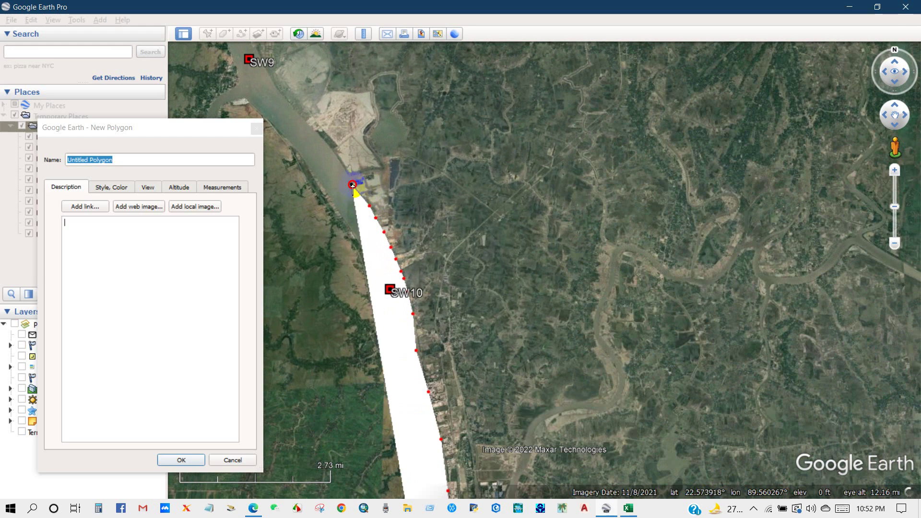
pyautogui.click(344, 164)
pyautogui.click(335, 151)
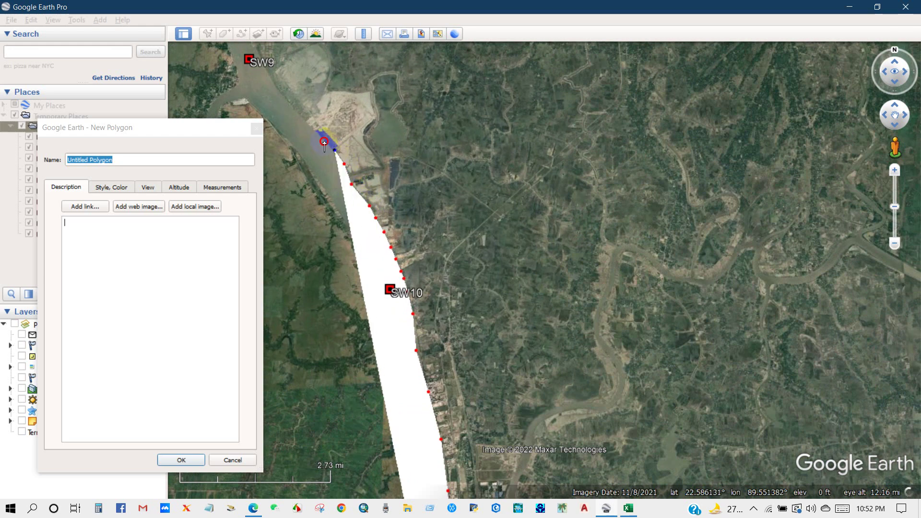
pyautogui.click(325, 142)
pyautogui.click(307, 123)
pyautogui.click(300, 116)
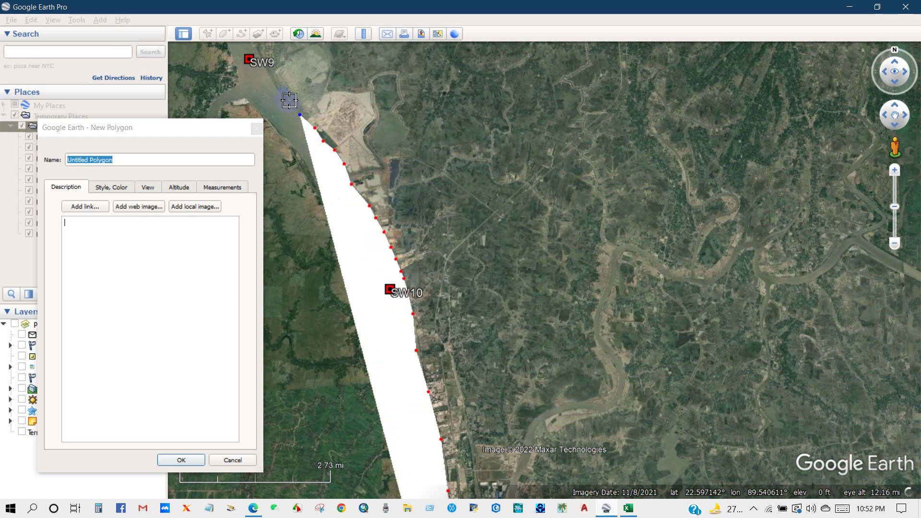
pyautogui.click(284, 98)
pyautogui.click(272, 80)
pyautogui.scroll(-2, 336, 156)
pyautogui.scroll(-3, 338, 158)
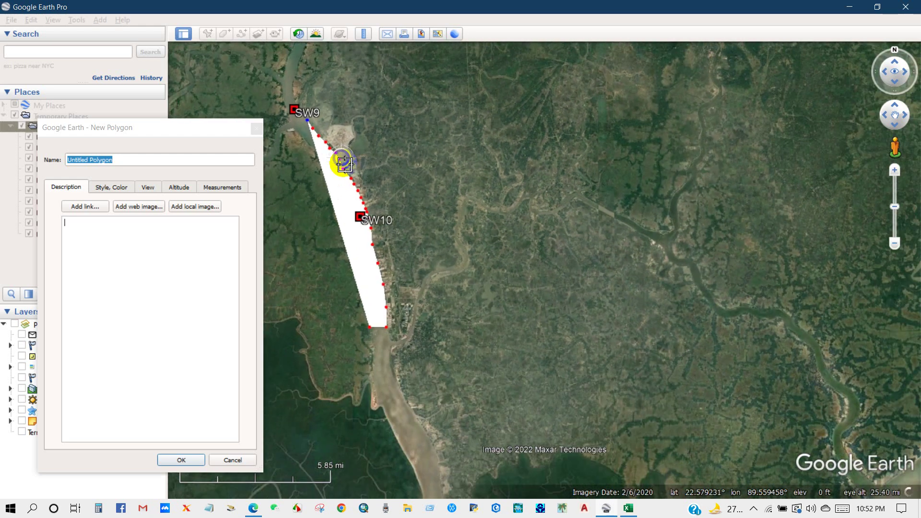
# - Style the polygon as an unfilled outline with a red (#ff0000) area colour
pyautogui.click(101, 186)
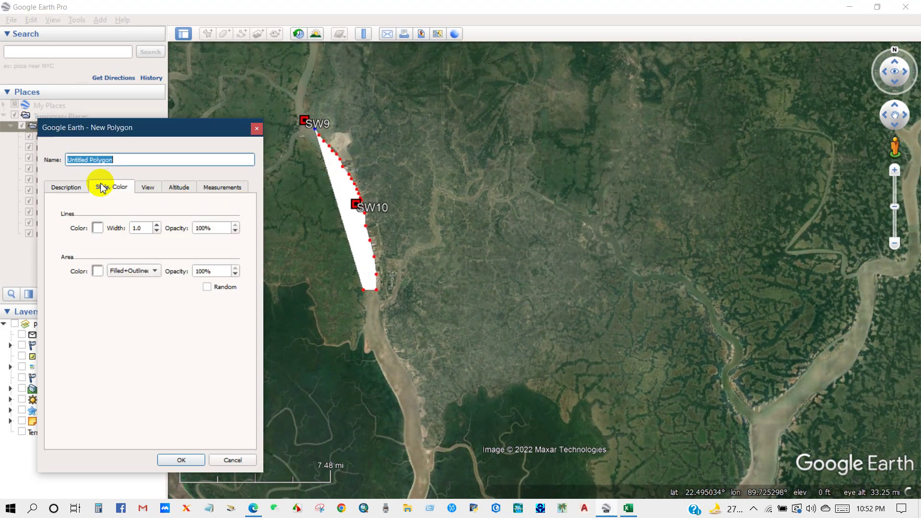
pyautogui.click(136, 272)
pyautogui.click(123, 259)
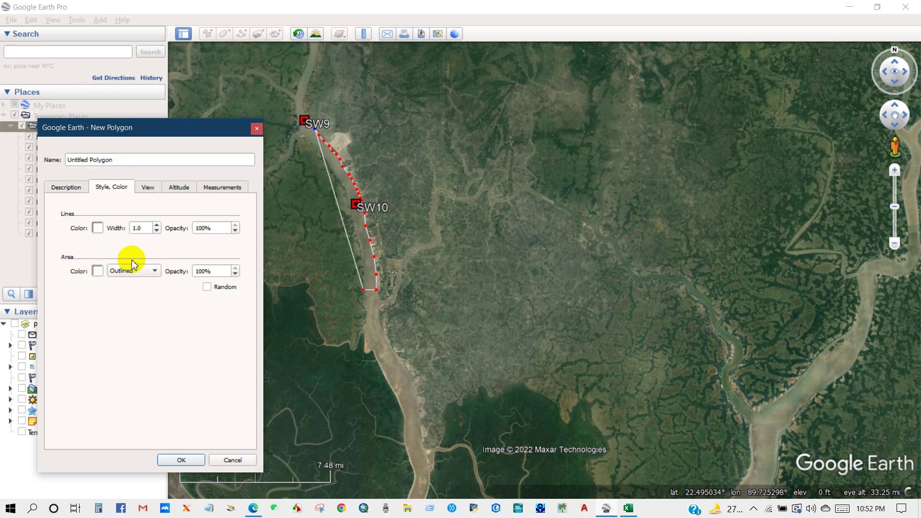
pyautogui.click(97, 272)
pyautogui.click(35, 246)
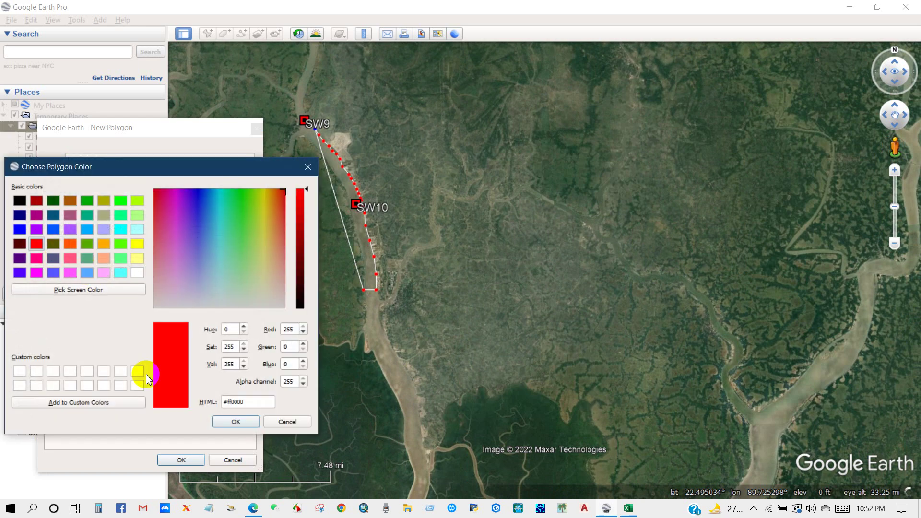
pyautogui.click(223, 424)
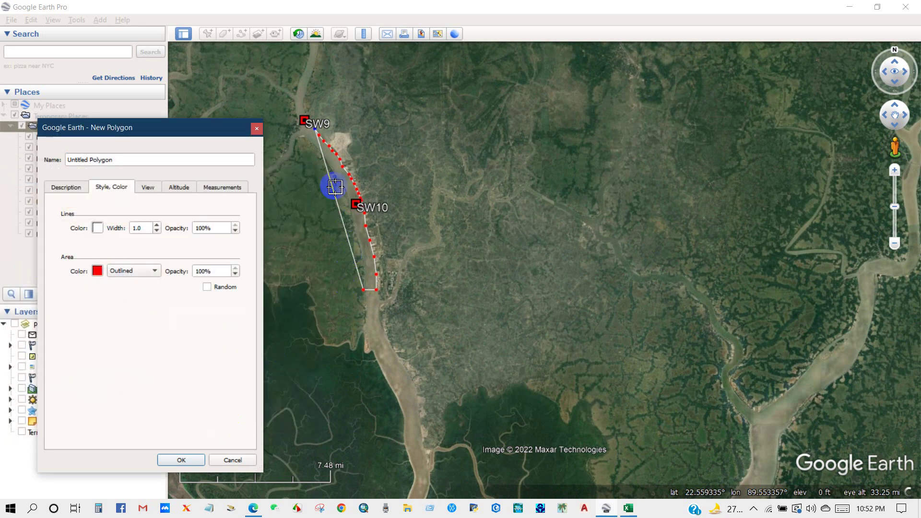
# - Extend the polygon outline along the bank upstream past SW9
pyautogui.scroll(5, 302, 119)
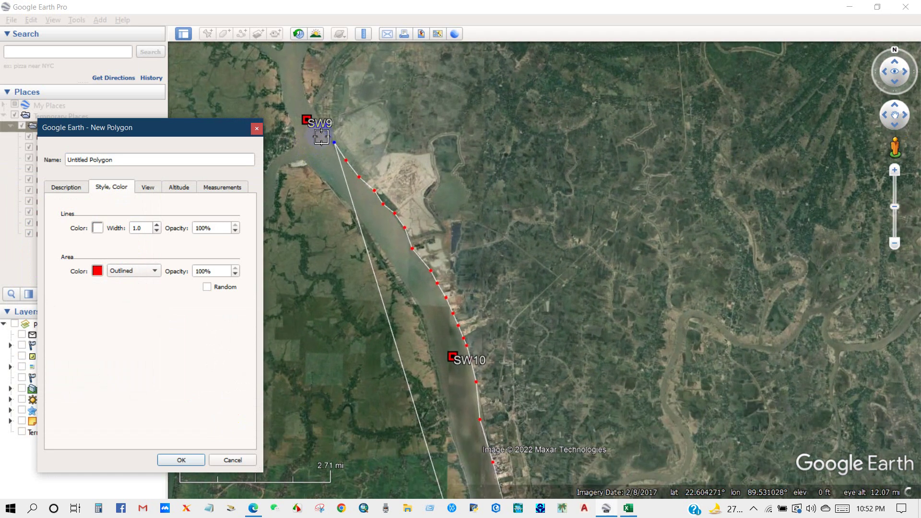
pyautogui.click(323, 134)
pyautogui.click(312, 109)
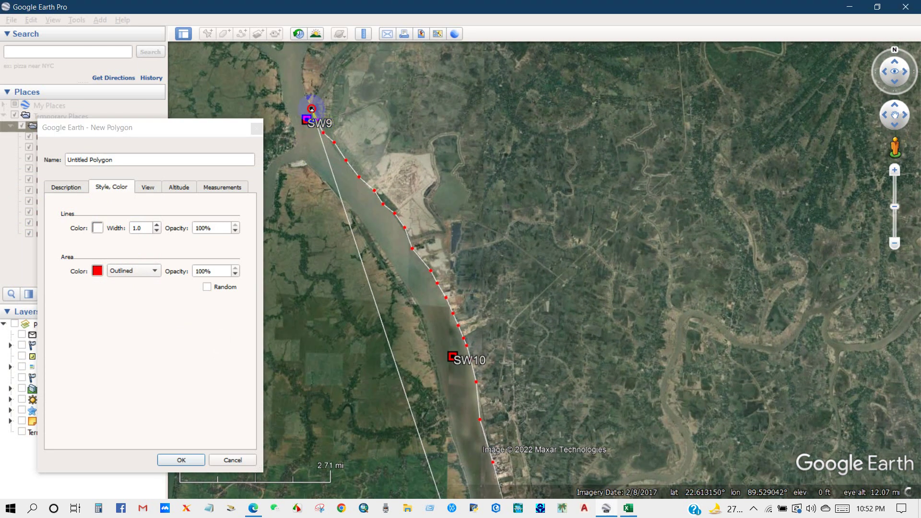
pyautogui.click(306, 96)
pyautogui.click(303, 76)
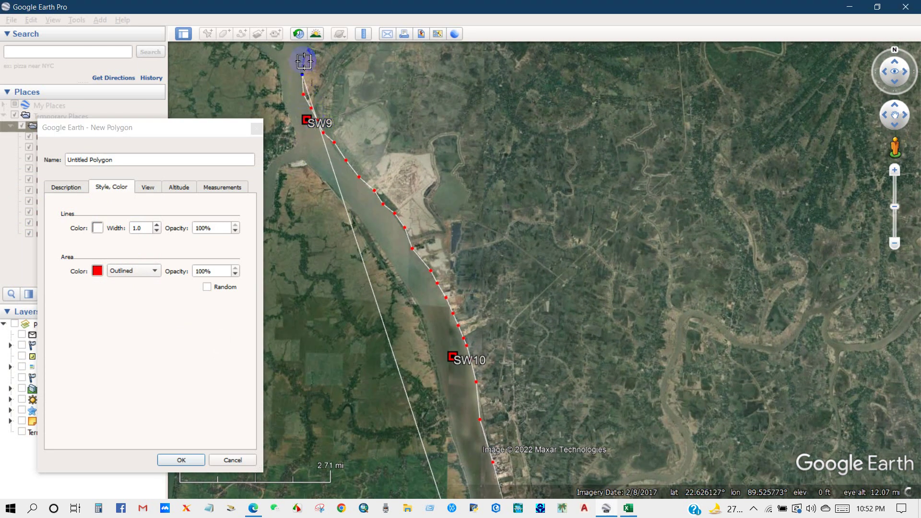
pyautogui.click(304, 62)
pyautogui.scroll(5, 360, 153)
# - Trace the riverbank further upstream toward SW6
pyautogui.click(509, 273)
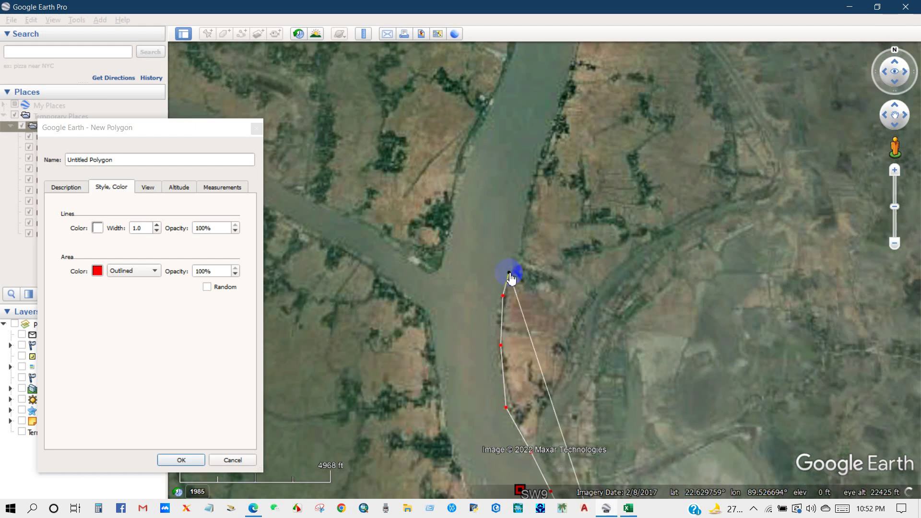
pyautogui.click(515, 263)
pyautogui.click(519, 245)
pyautogui.click(522, 223)
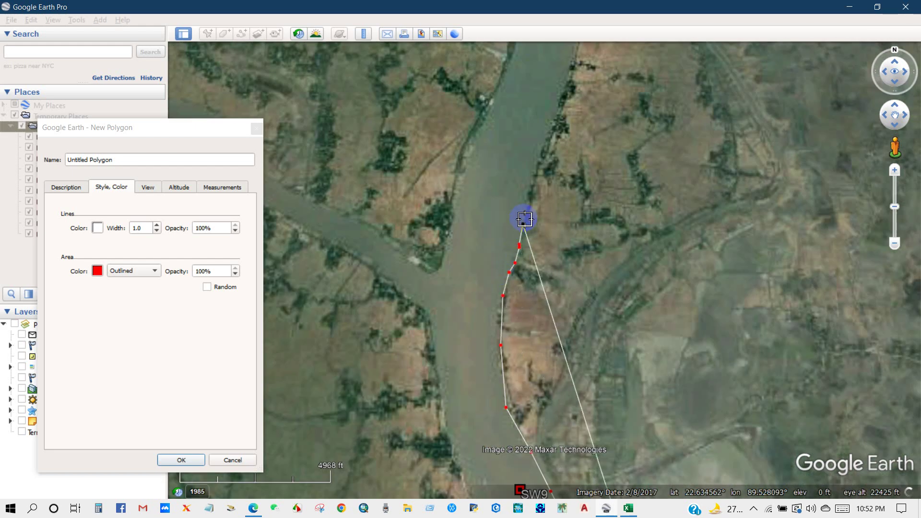
pyautogui.click(530, 197)
pyautogui.click(537, 171)
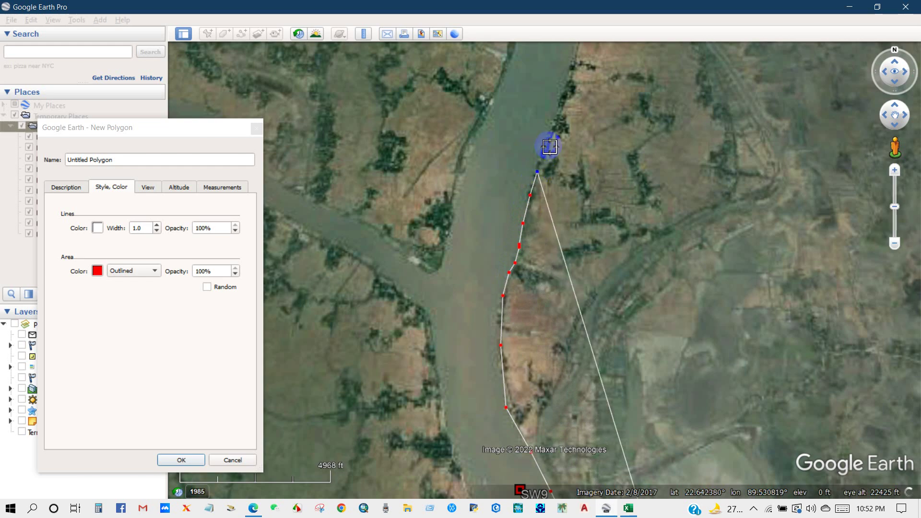
pyautogui.click(550, 146)
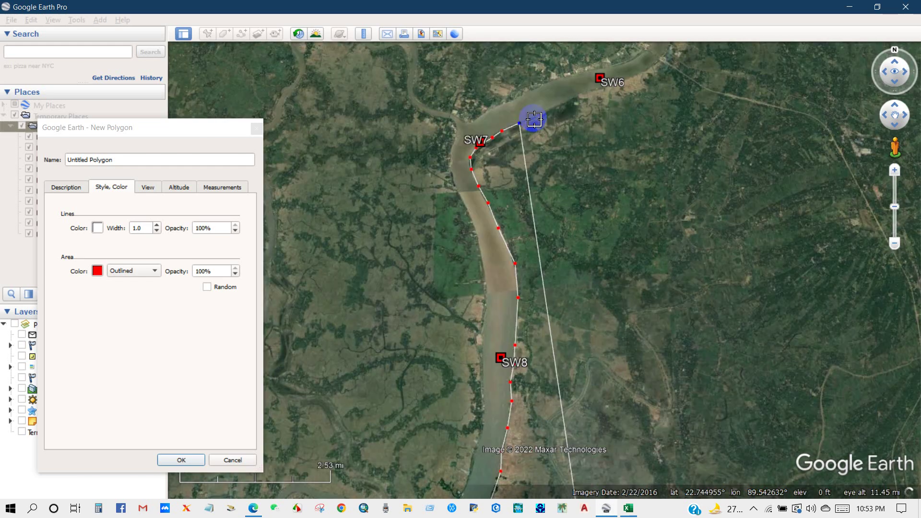
pyautogui.click(532, 117)
pyautogui.click(546, 110)
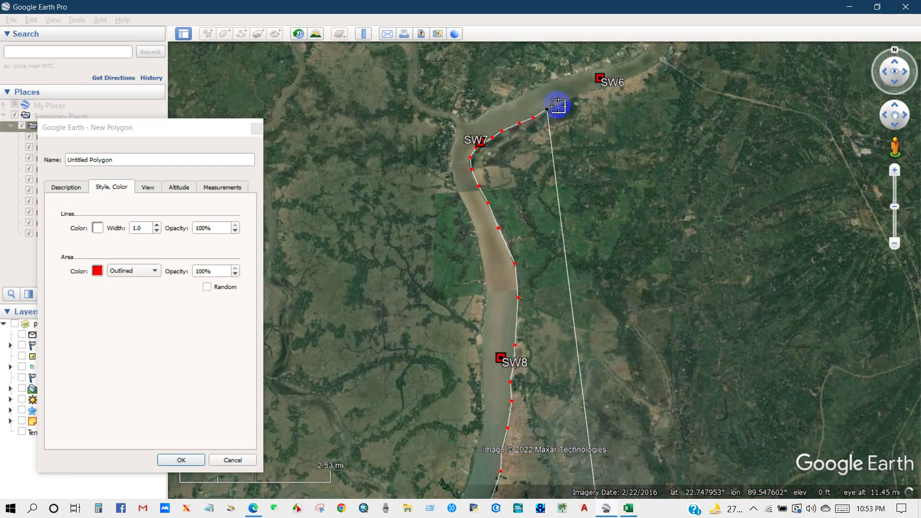
pyautogui.click(557, 105)
# - Continue the outline along the river past SW6
pyautogui.scroll(-3, 481, 221)
pyautogui.scroll(3, 487, 214)
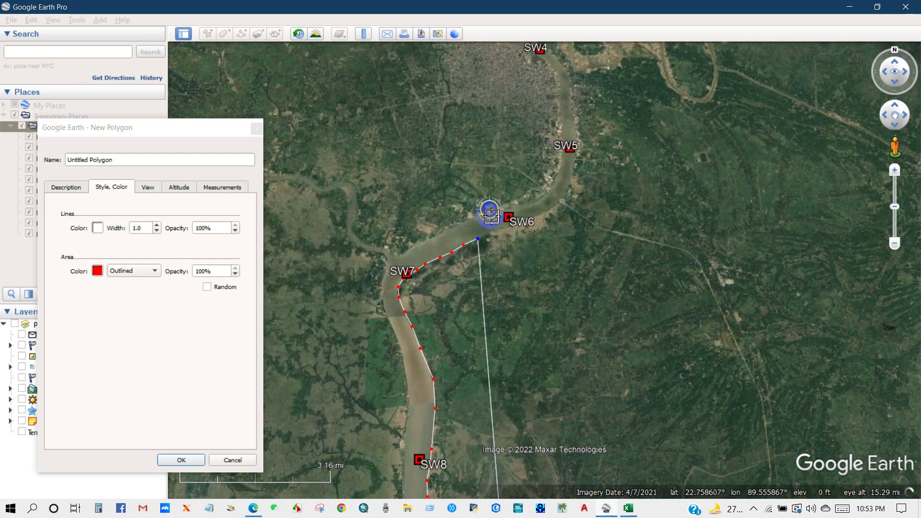
pyautogui.scroll(2, 491, 216)
pyautogui.click(496, 239)
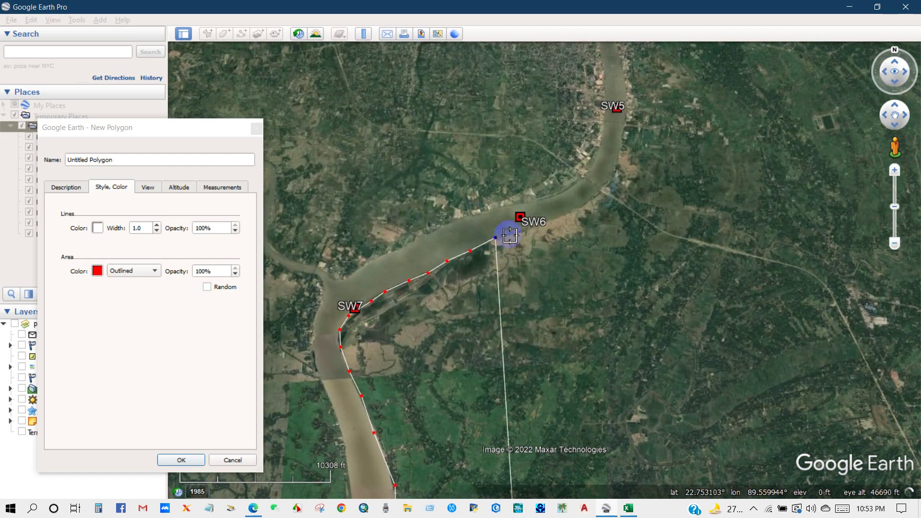
pyautogui.click(509, 235)
pyautogui.click(530, 229)
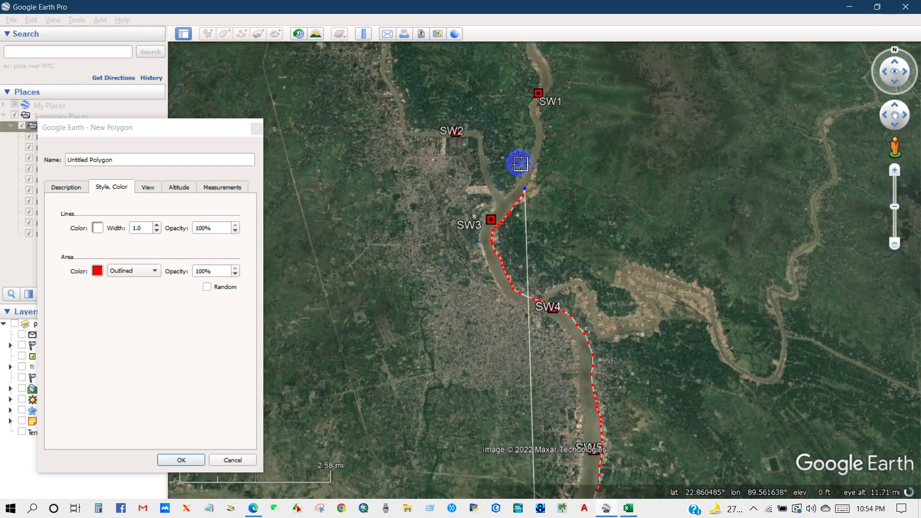
pyautogui.scroll(-3, 531, 171)
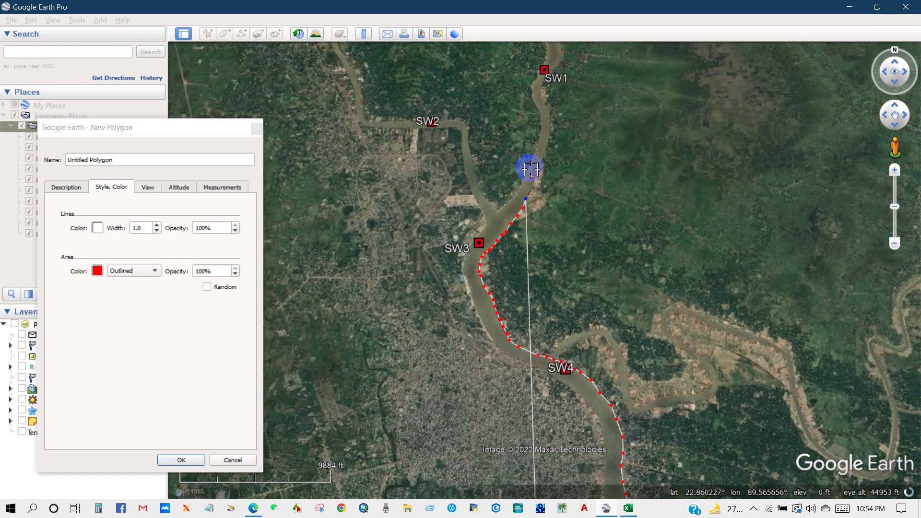
# - Trace the bank upstream past SW3 to the top of the outline
pyautogui.click(536, 196)
pyautogui.click(538, 182)
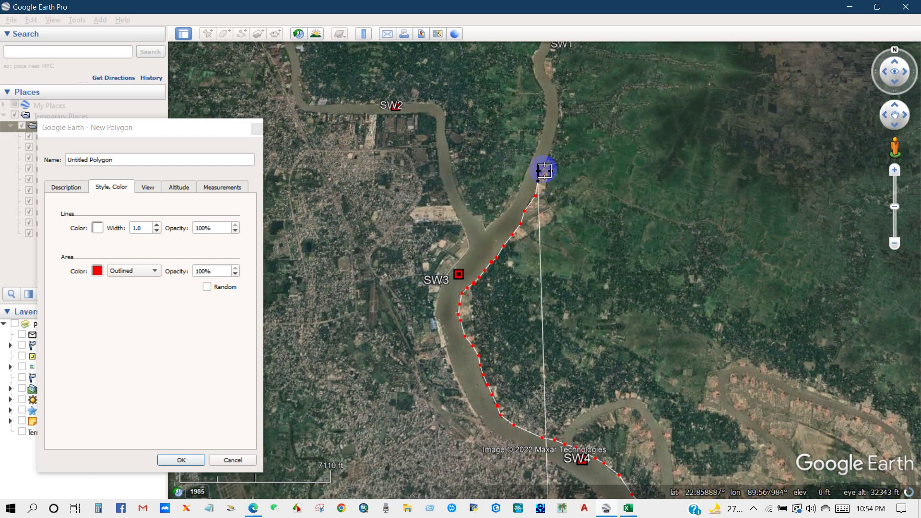
pyautogui.click(544, 166)
pyautogui.click(549, 152)
pyautogui.click(554, 145)
pyautogui.scroll(-2, 553, 141)
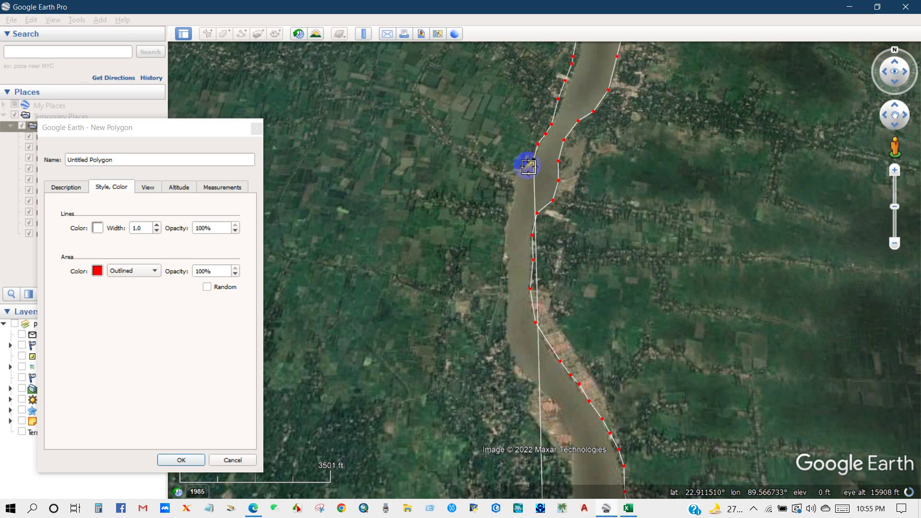
# - Cross to the opposite bank and trace back down the river's west bank
pyautogui.click(526, 165)
pyautogui.click(521, 172)
pyautogui.click(514, 184)
pyautogui.click(512, 197)
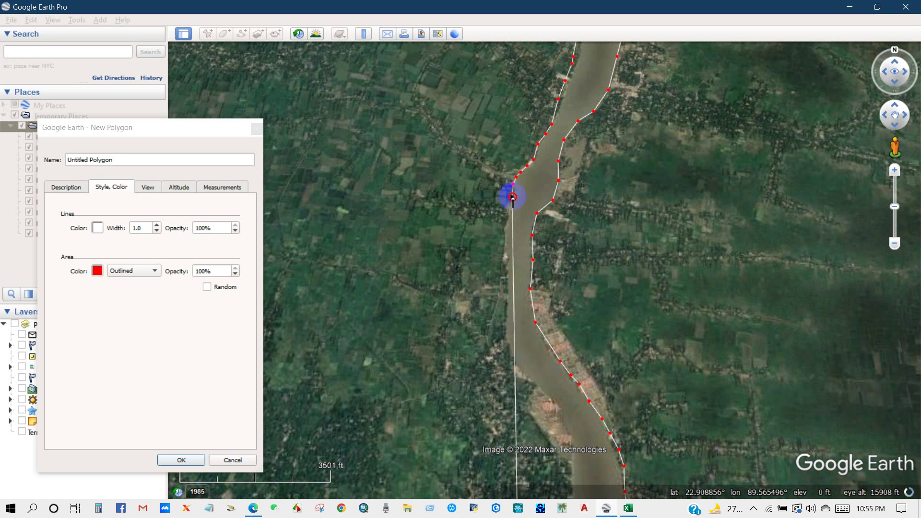
pyautogui.click(508, 210)
pyautogui.click(506, 222)
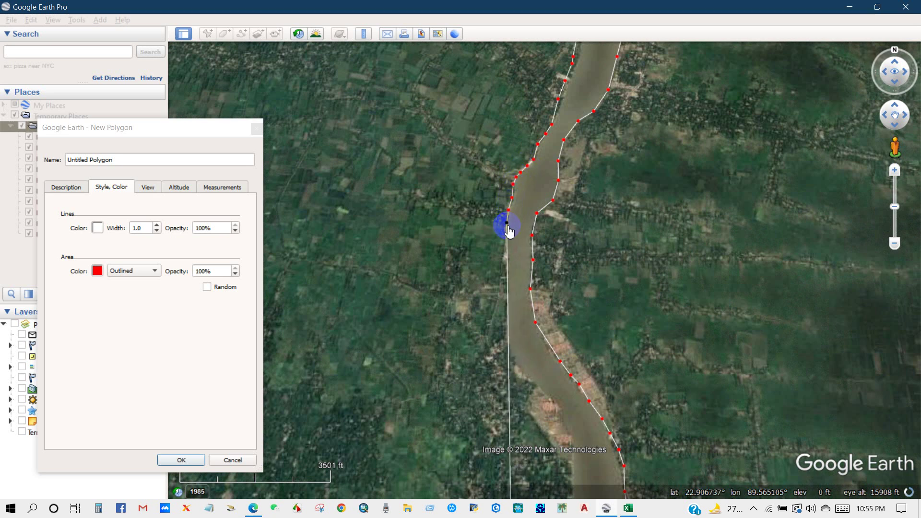
pyautogui.click(506, 264)
pyautogui.scroll(-1, 510, 286)
pyautogui.click(496, 192)
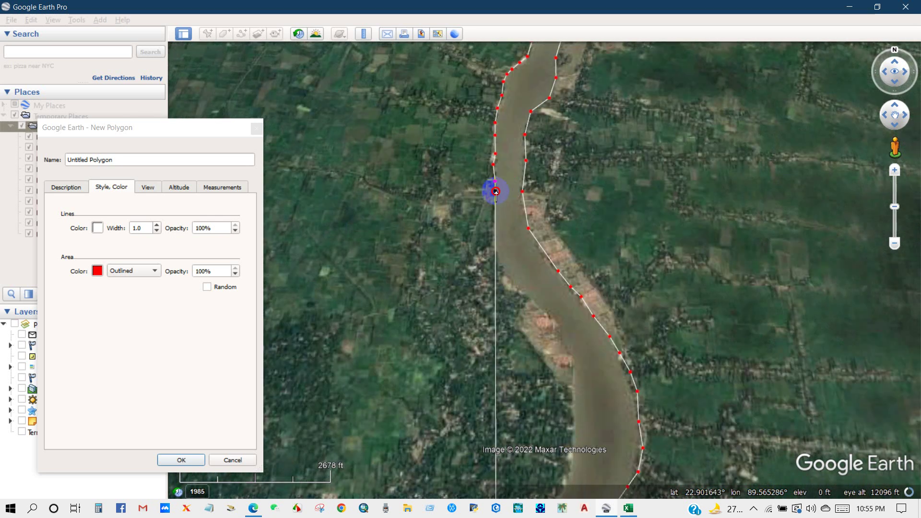
pyautogui.click(494, 217)
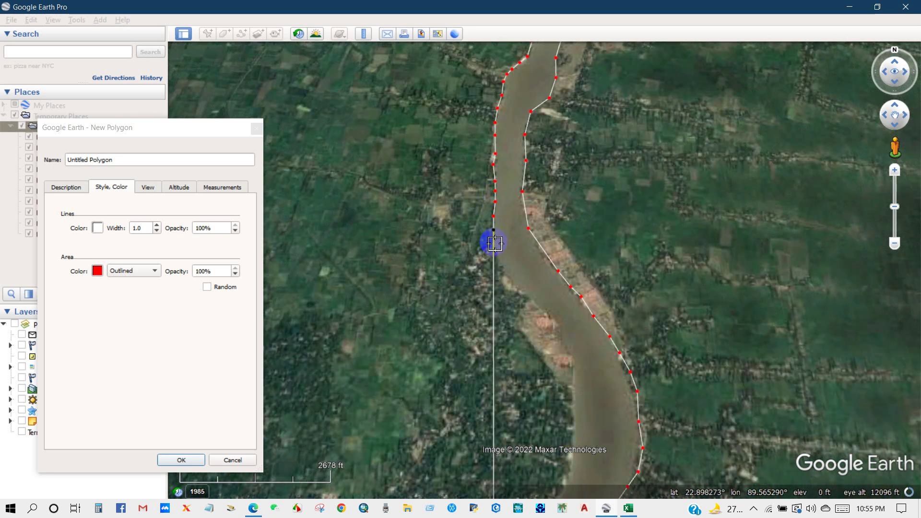
pyautogui.moveTo(496, 255)
pyautogui.mouseDown()
pyautogui.moveTo(554, 324)
pyautogui.moveTo(491, 381)
pyautogui.mouseUp()
pyautogui.scroll(-1, 555, 329)
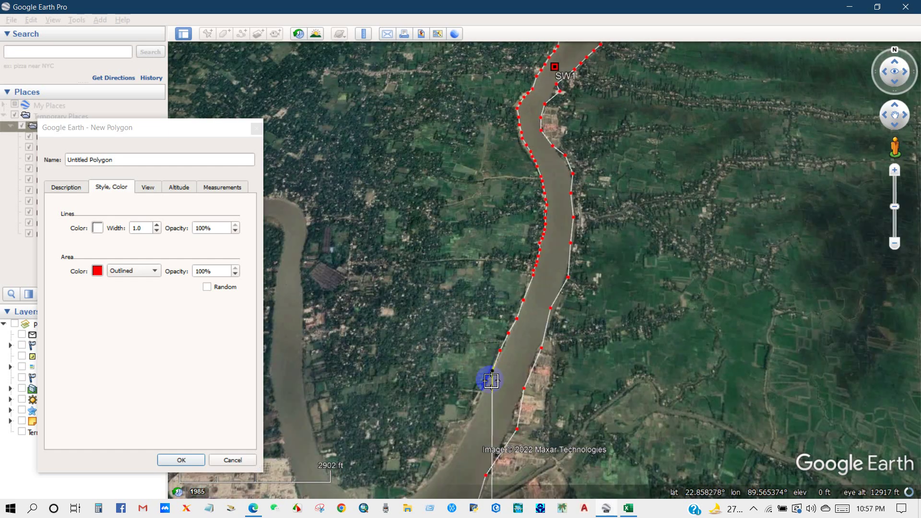
pyautogui.scroll(-3, 491, 376)
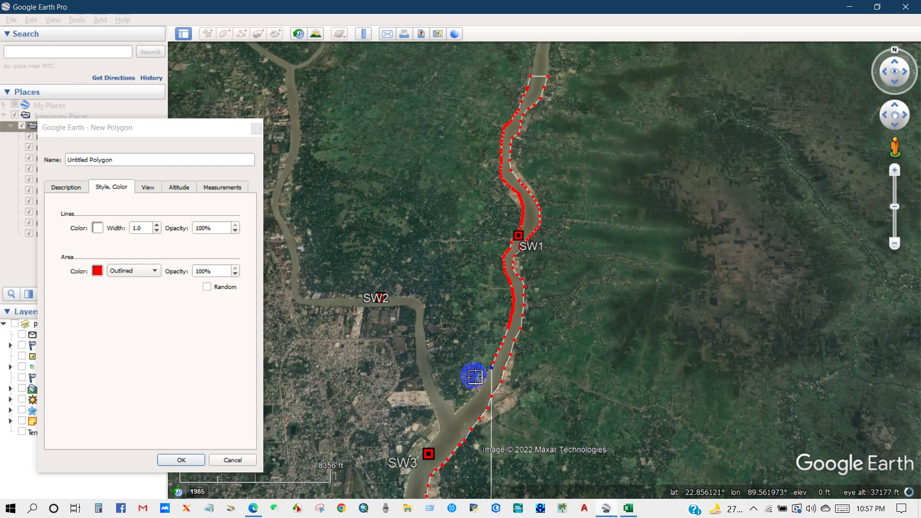
pyautogui.scroll(3, 481, 375)
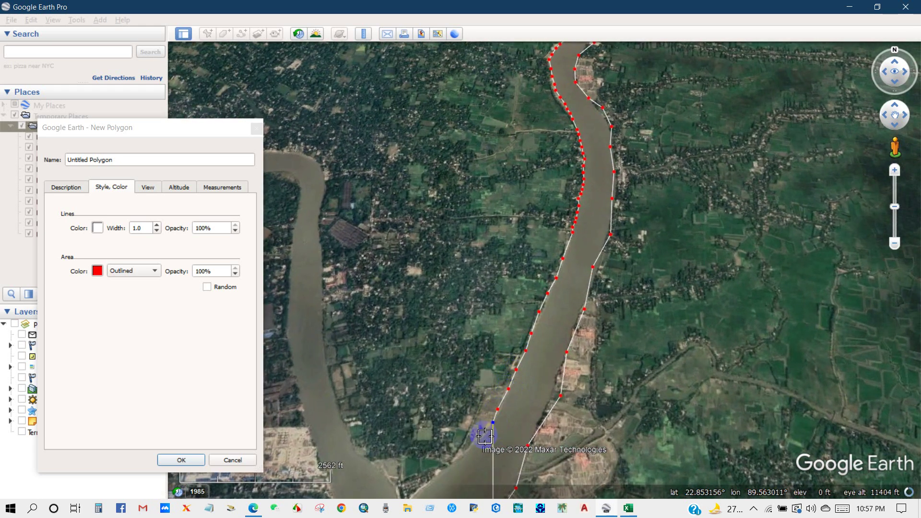
pyautogui.scroll(-1, 463, 463)
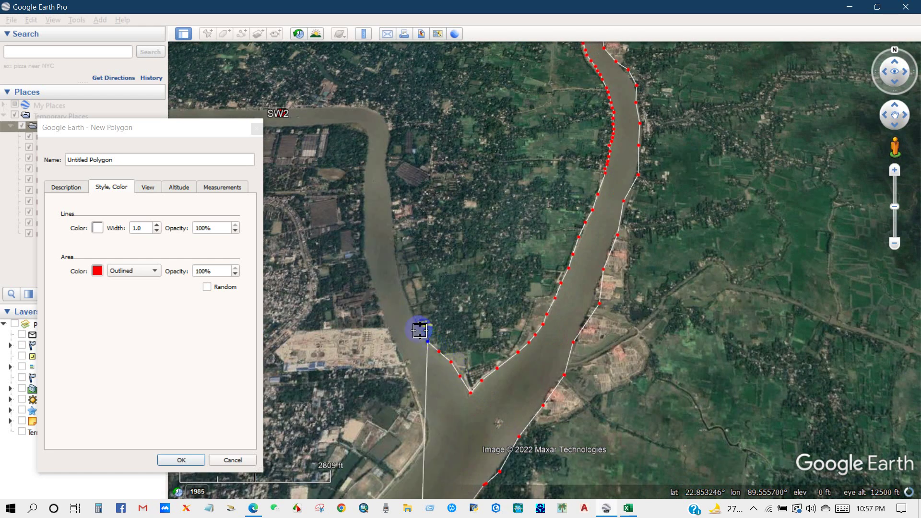
pyautogui.scroll(-3, 415, 312)
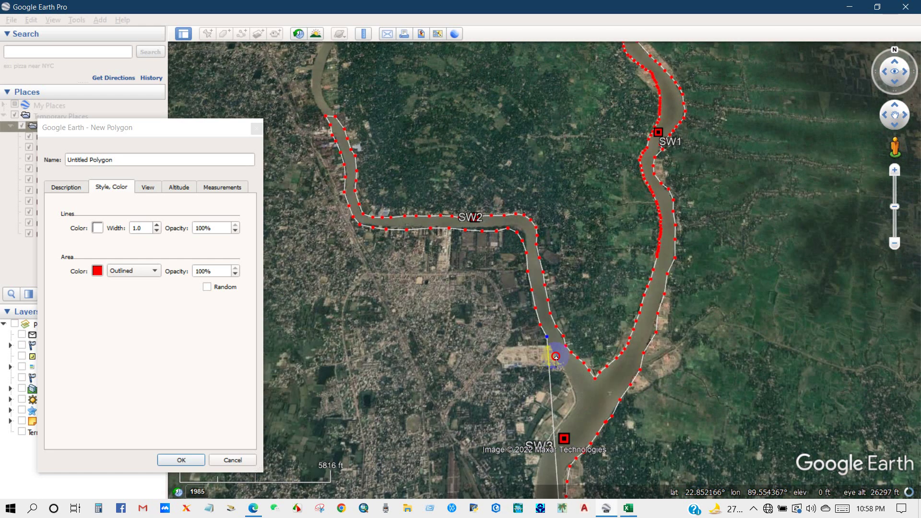
# - Add the final polygon vertices down the river toward SW9 and SW10
pyautogui.click(571, 381)
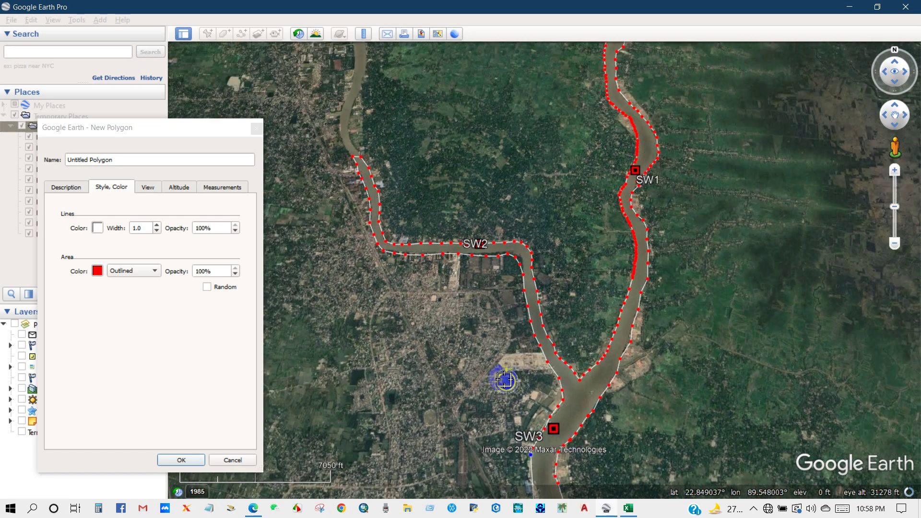
pyautogui.scroll(3, 488, 370)
pyautogui.scroll(-4, 472, 263)
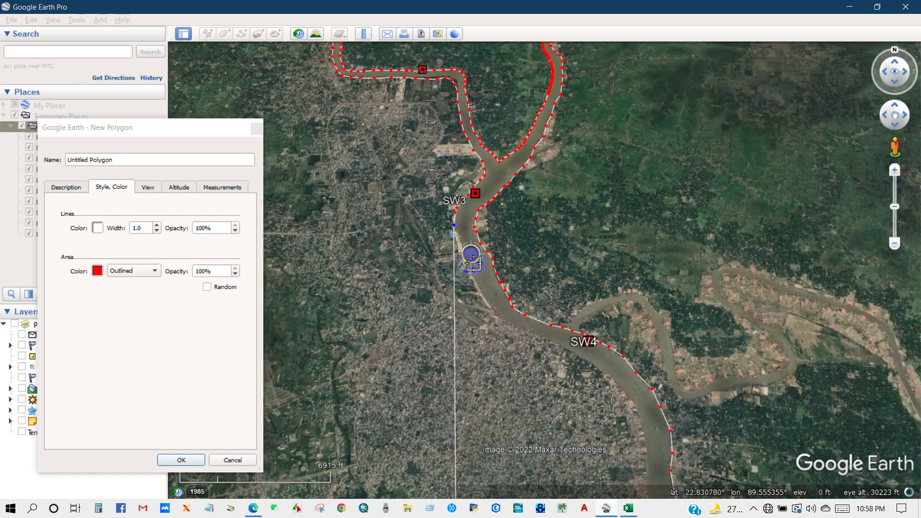
pyautogui.scroll(-3, 473, 264)
pyautogui.press('Down')
pyautogui.press('Down')
pyautogui.press('Down')
pyautogui.press('Down')
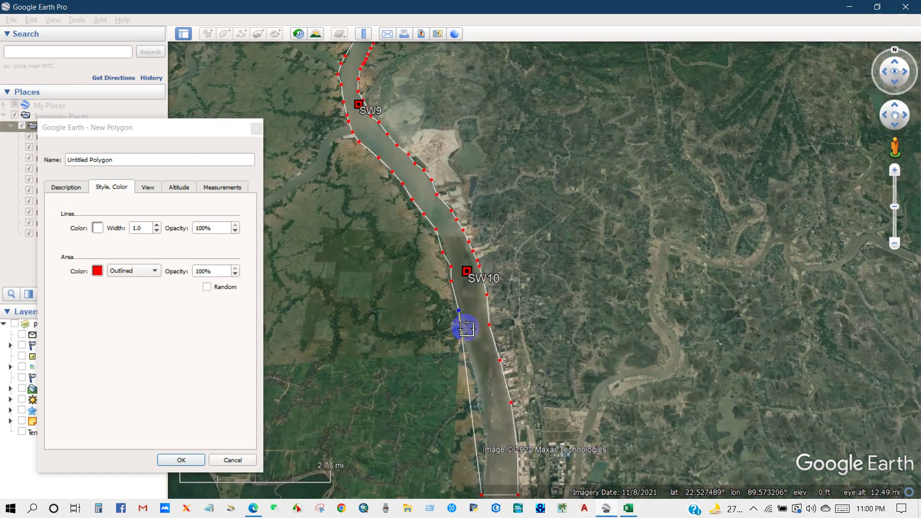
pyautogui.click(465, 338)
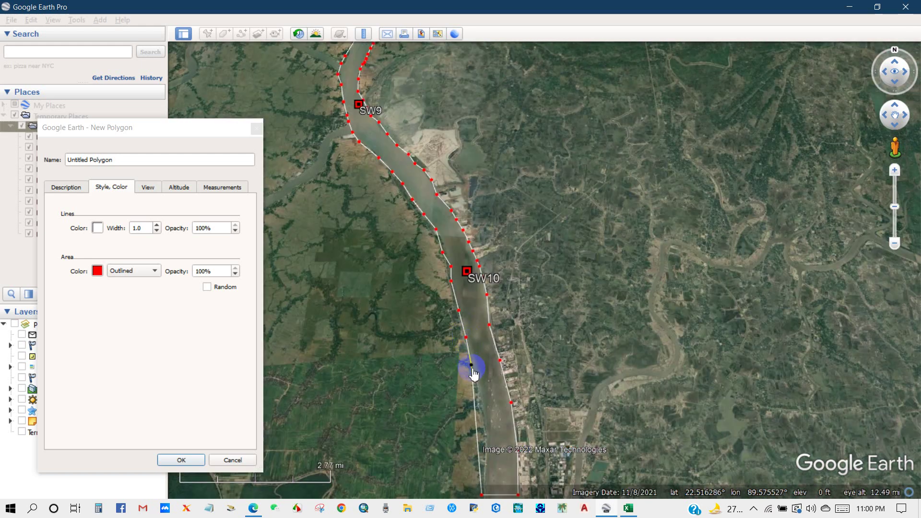
# - Zoom out to check the full outline and replace 'Untitled Polygon' with 'River'
pyautogui.scroll(3, 482, 405)
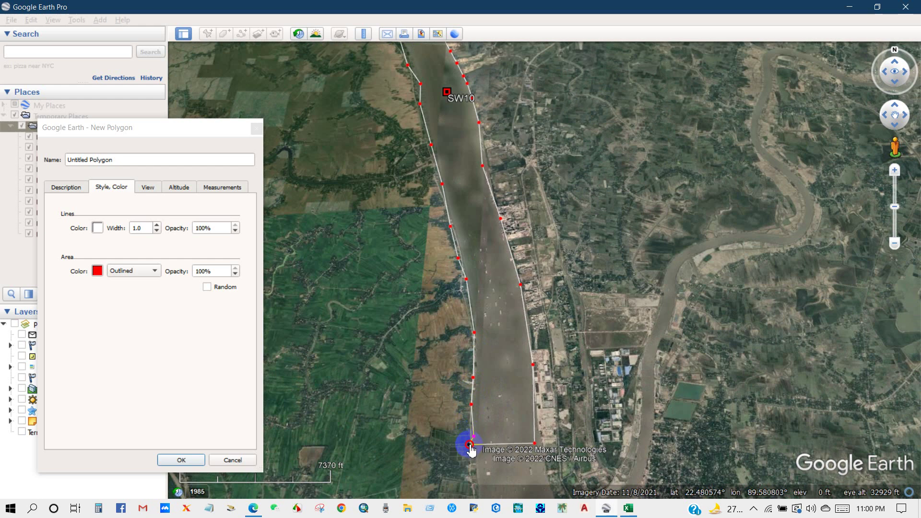
pyautogui.scroll(-5, 442, 274)
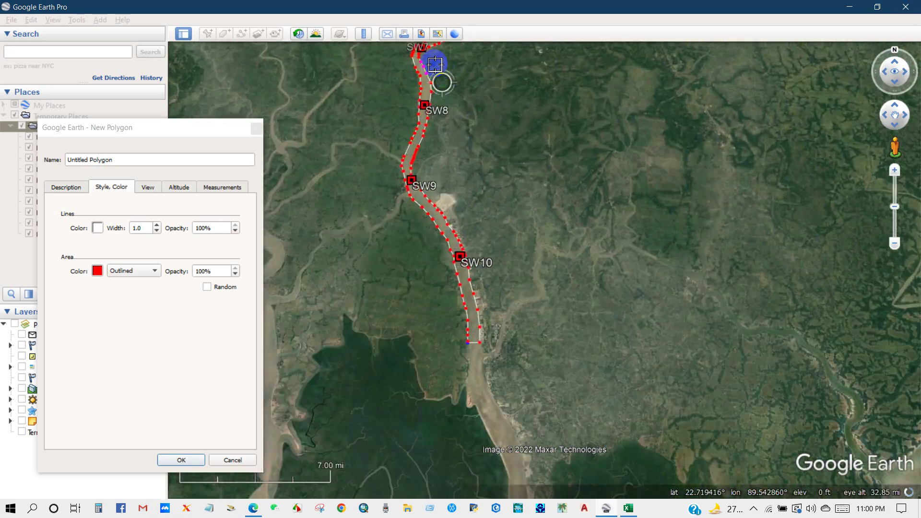
pyautogui.moveTo(438, 82); pyautogui.dragTo(468, 206)
pyautogui.scroll(5, 473, 227)
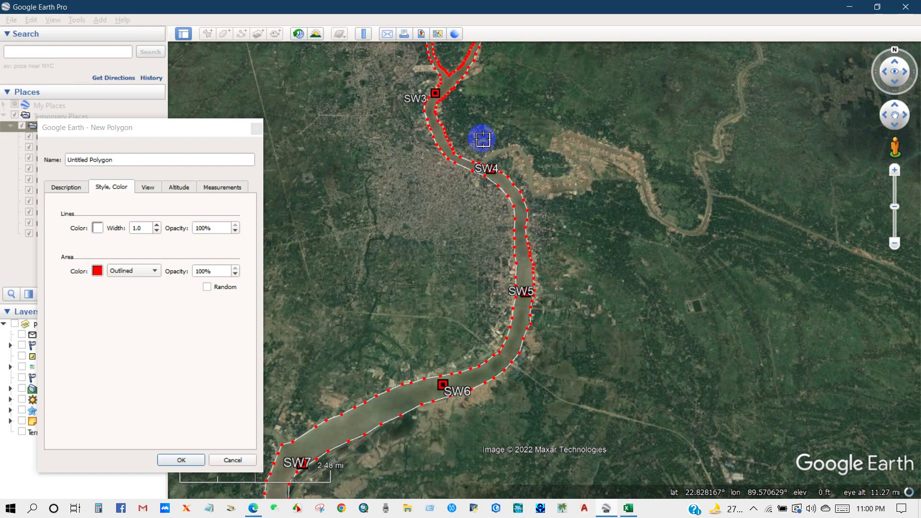
pyautogui.scroll(-3, 482, 139)
pyautogui.moveTo(185, 158); pyautogui.dragTo(59, 157)
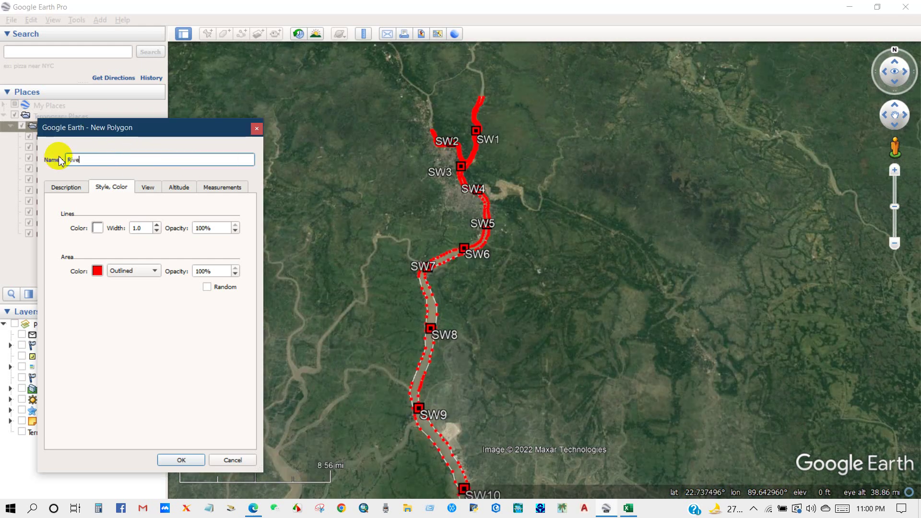
# - Save the River polygon and drag it into the Sampling Points folder
pyautogui.click(174, 461)
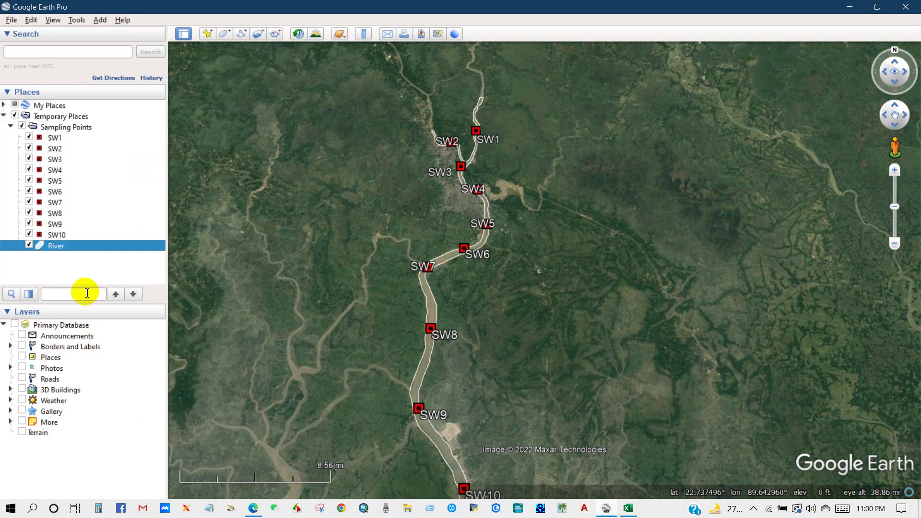
pyautogui.moveTo(58, 245); pyautogui.dragTo(56, 129)
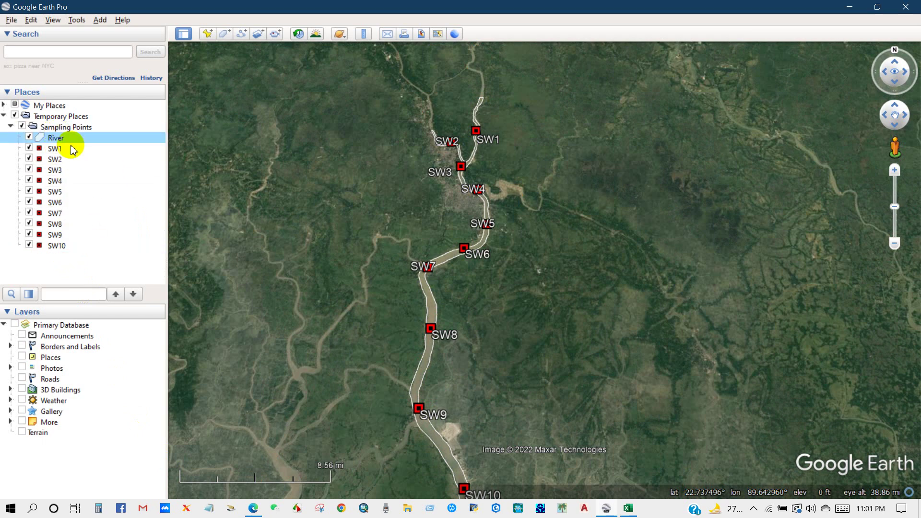
pyautogui.moveTo(460, 312); pyautogui.dragTo(528, 232)
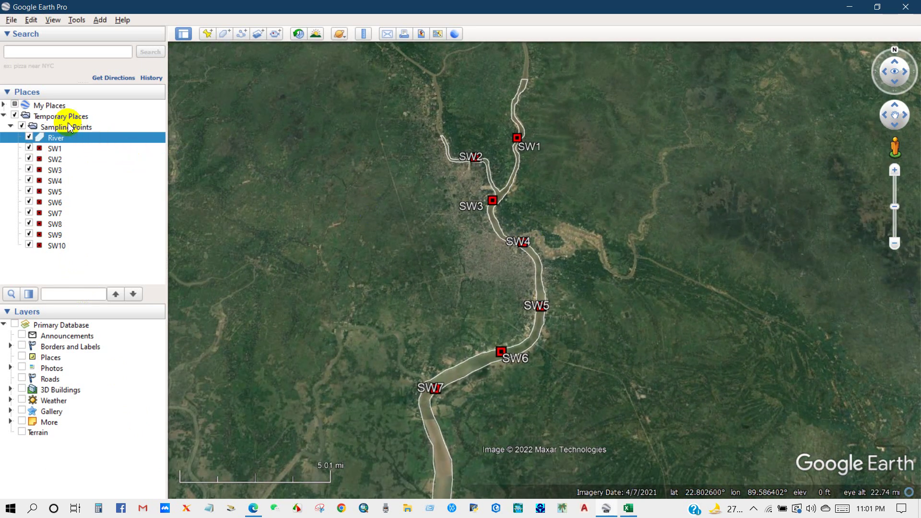
pyautogui.rightClick(70, 127)
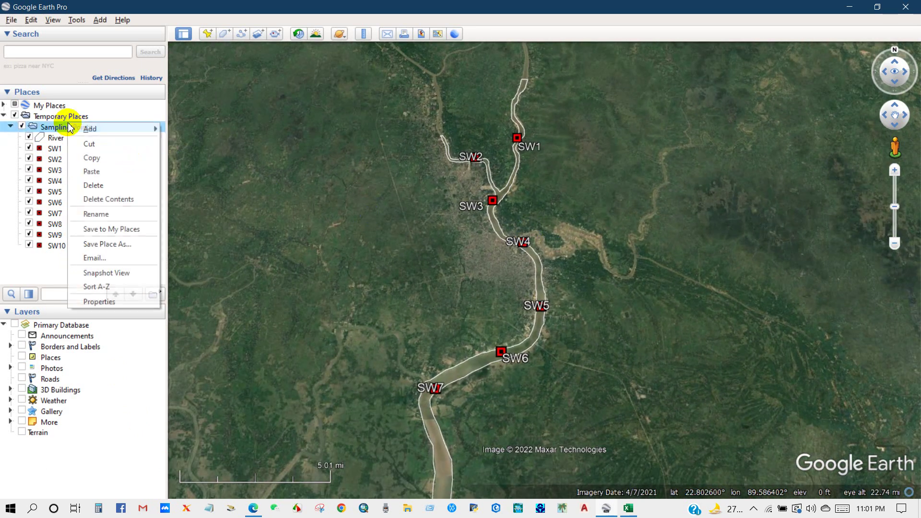
# - Save the Sampling Points folder, including River, to the Desktop as 'Sampling Points_Research.kmz'
pyautogui.click(94, 245)
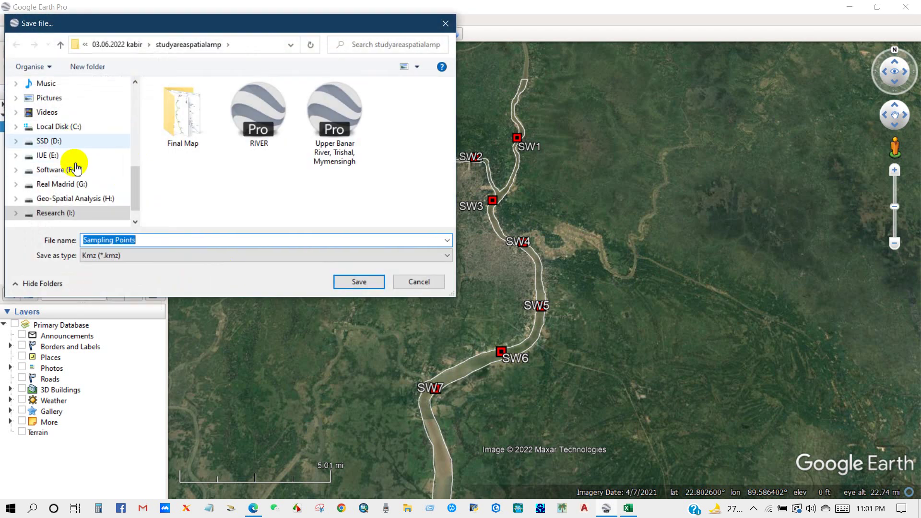
pyautogui.scroll(3, 75, 167)
pyautogui.scroll(5, 67, 158)
pyautogui.click(47, 107)
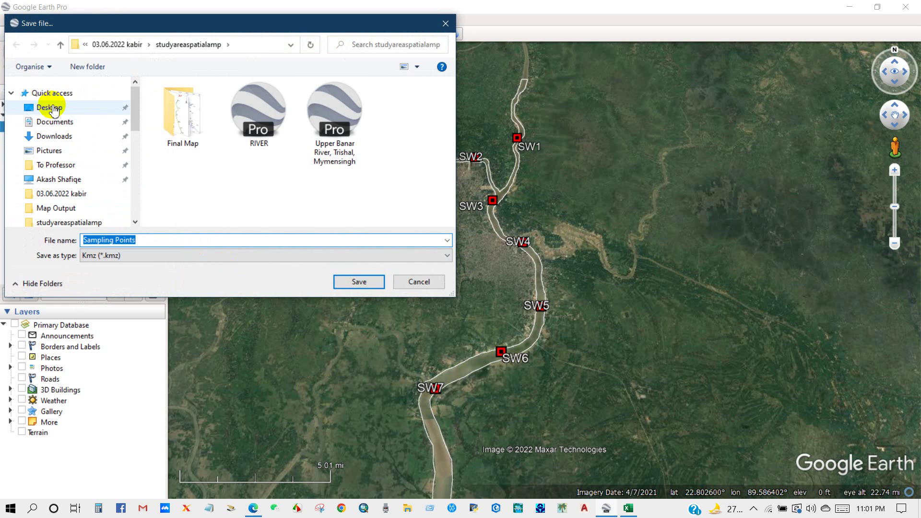
pyautogui.click(143, 242)
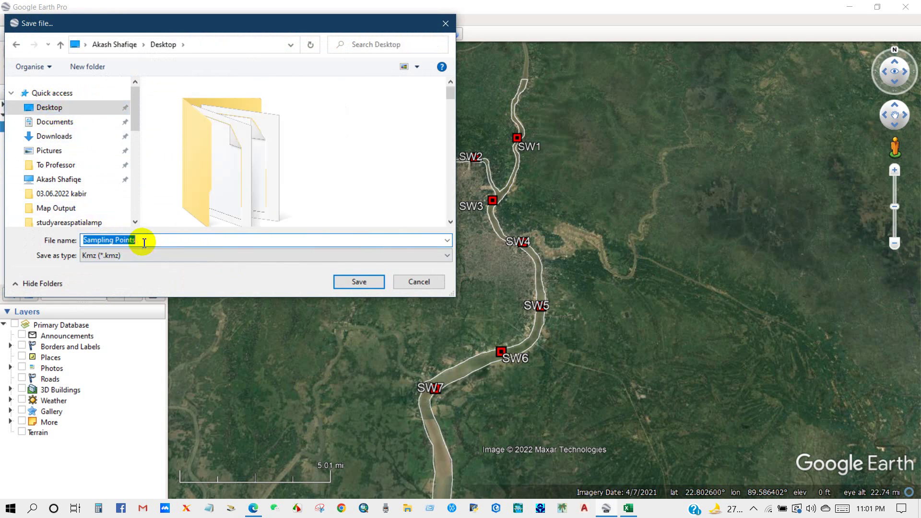
pyautogui.write('_Research')
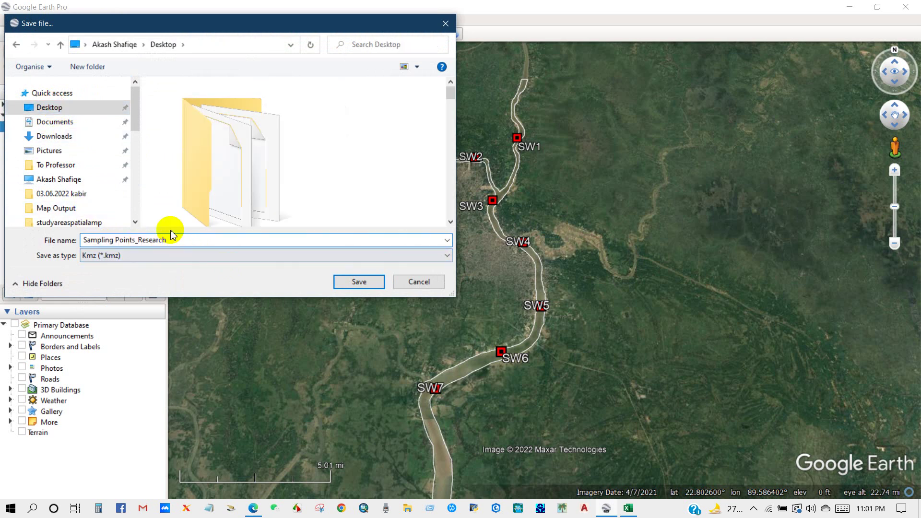
pyautogui.click(353, 280)
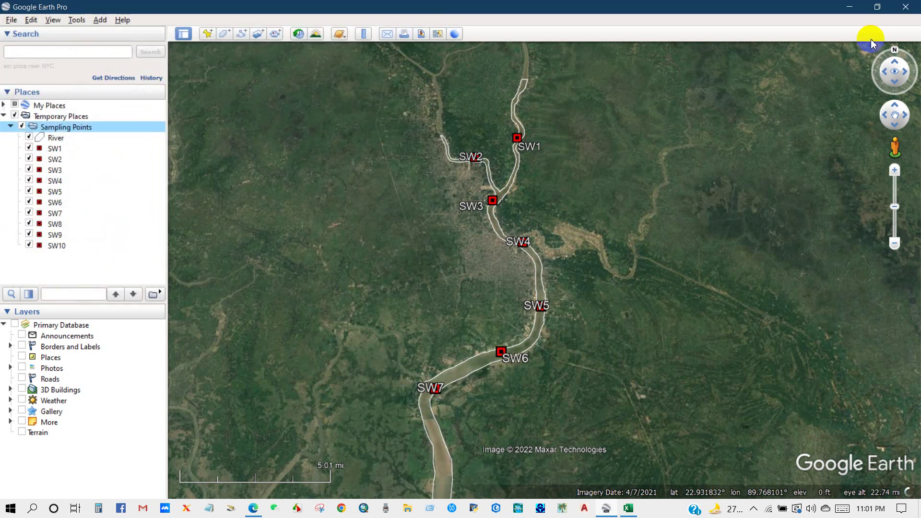
# - Close Google Earth, discarding the temporary places, and minimize Excel
pyautogui.click(905, 11)
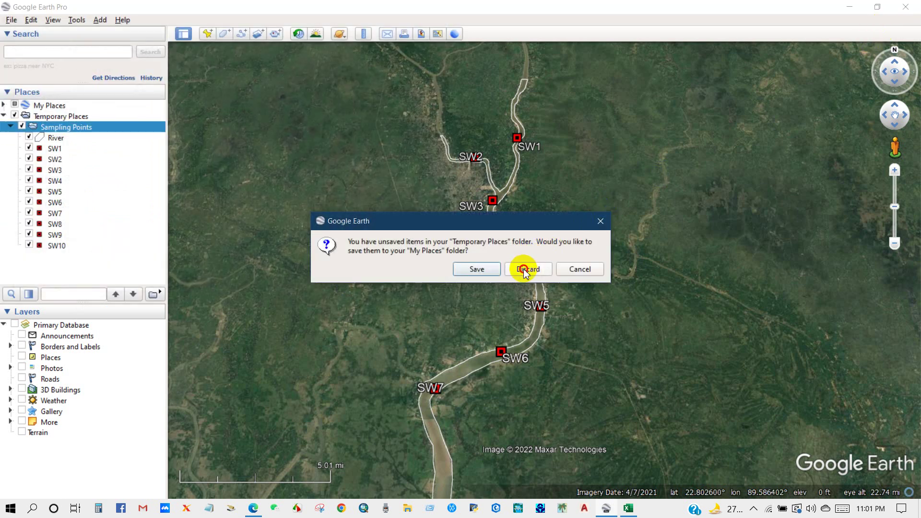
pyautogui.click(527, 268)
pyautogui.click(852, 9)
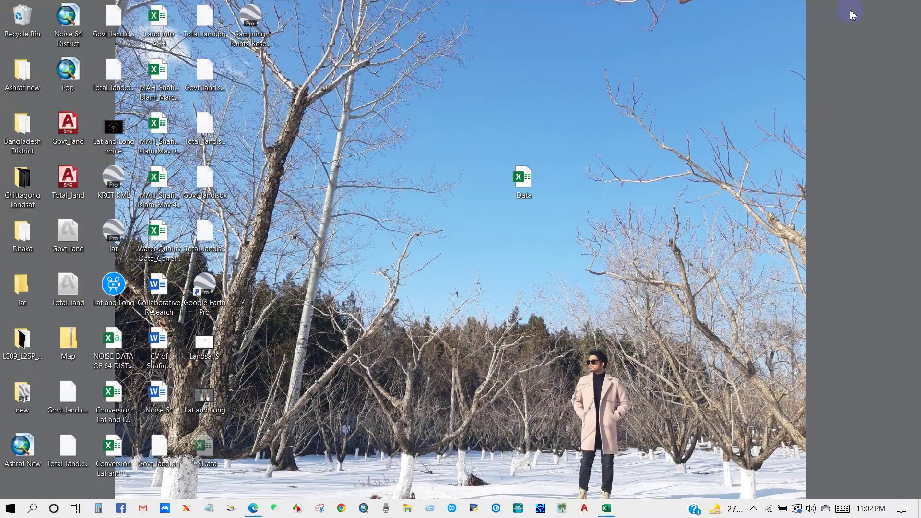
# - Reopen Sampling Points_Research.kmz and zoom and pan along the river to check SW1–SW10
pyautogui.moveTo(259, 26); pyautogui.dragTo(528, 125)
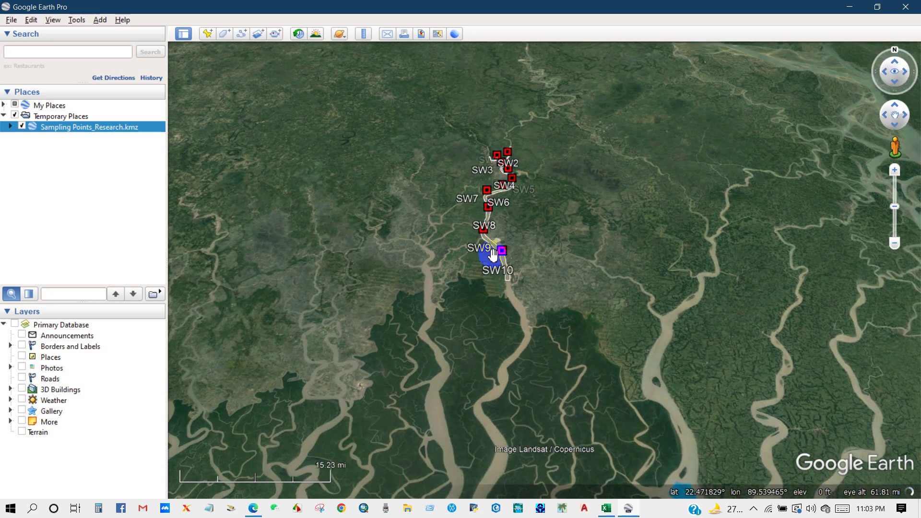
pyautogui.scroll(6, 493, 255)
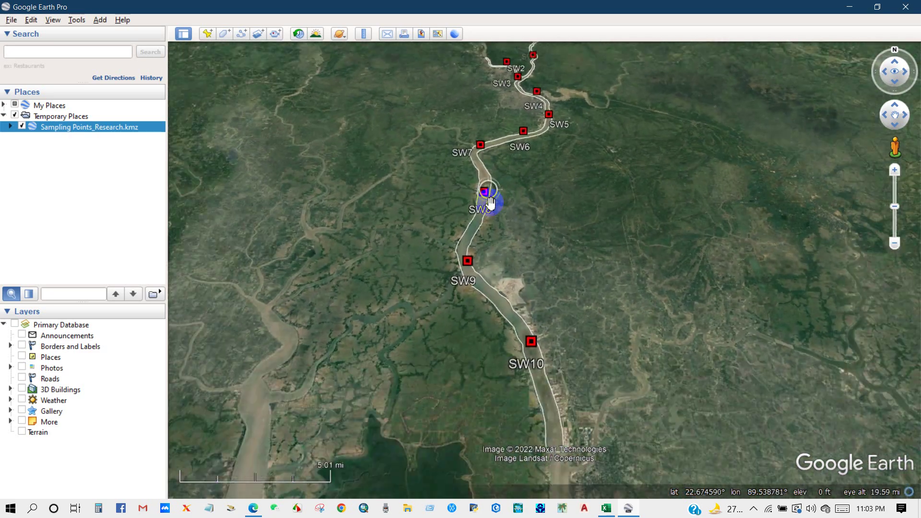
pyautogui.scroll(-3, 490, 202)
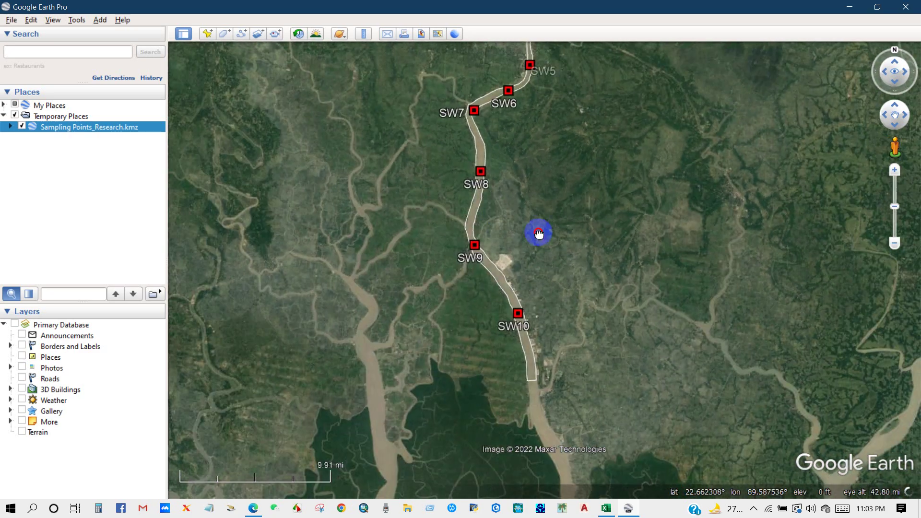
pyautogui.moveTo(539, 233); pyautogui.dragTo(502, 265)
pyautogui.click(364, 507)
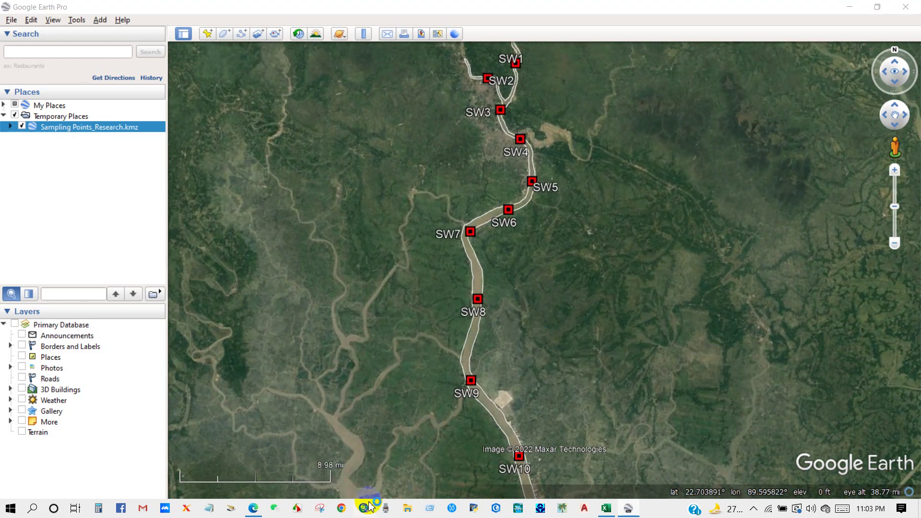
pyautogui.click(849, 7)
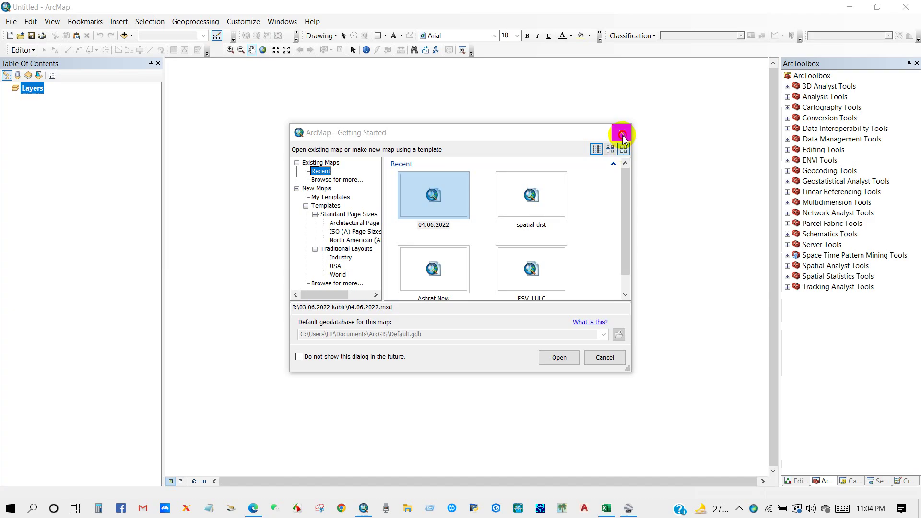
# - Dismiss the startup dialog and open Conversion Tools > From KML > KML To Layer
pyautogui.click(621, 134)
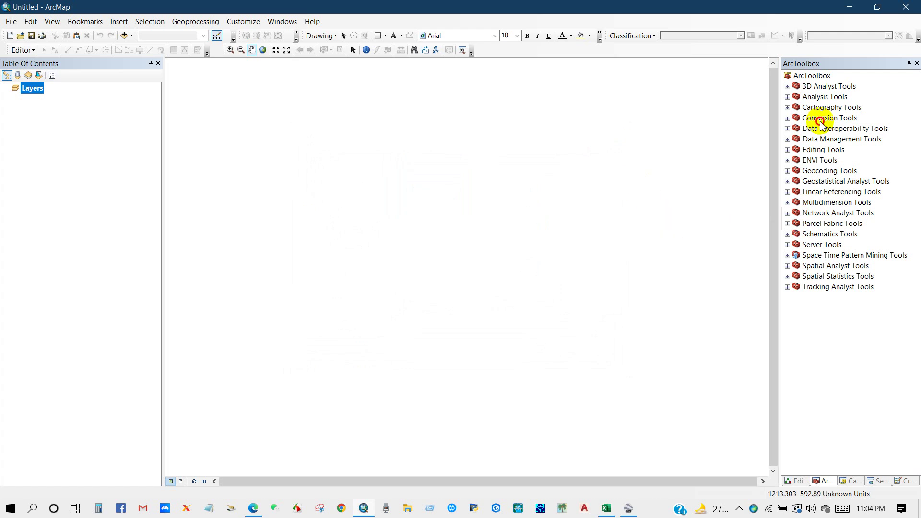
pyautogui.click(787, 118)
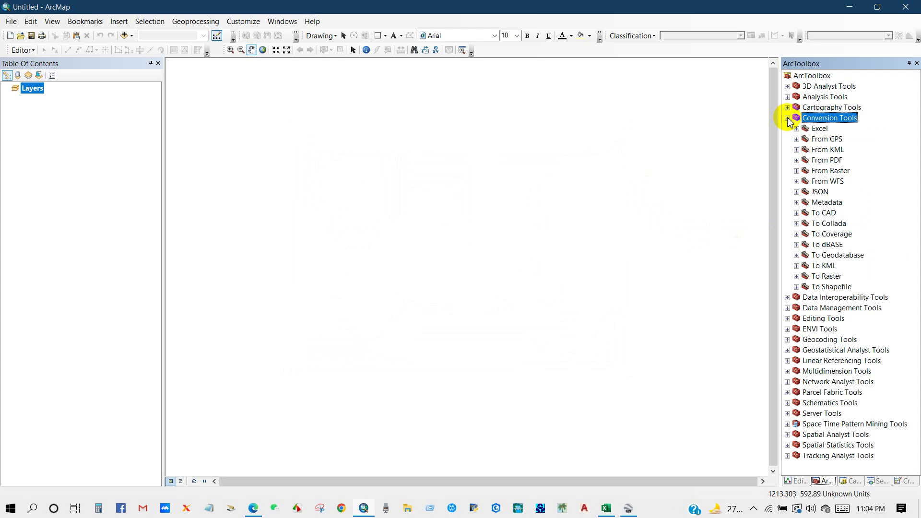
pyautogui.click(825, 150)
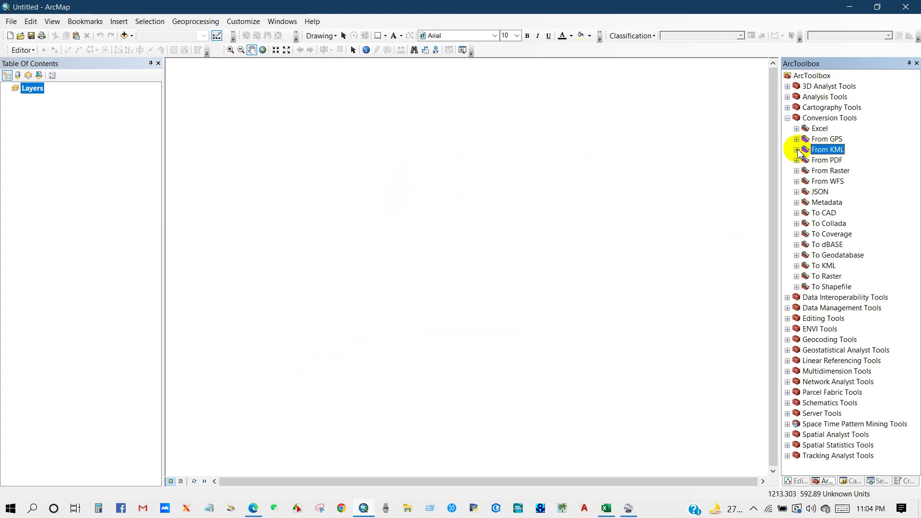
pyautogui.click(796, 150)
pyautogui.click(849, 162)
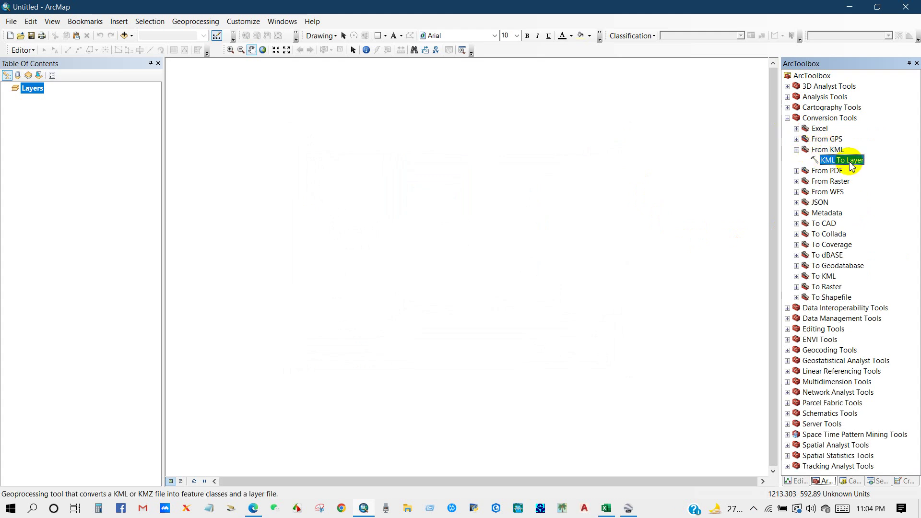
pyautogui.doubleClick(842, 162)
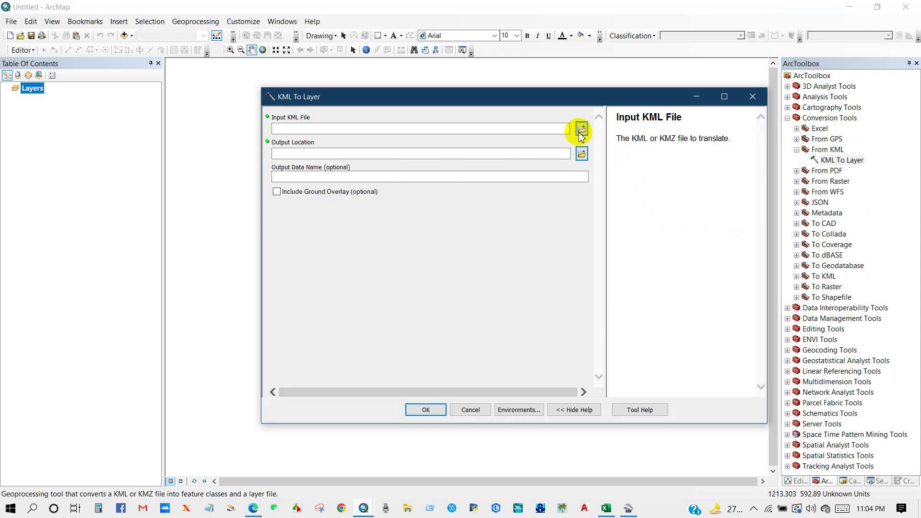
# - Convert Desktop\Sampling Points_Research.kmz into Points and Polygons layers
pyautogui.click(582, 129)
pyautogui.click(368, 225)
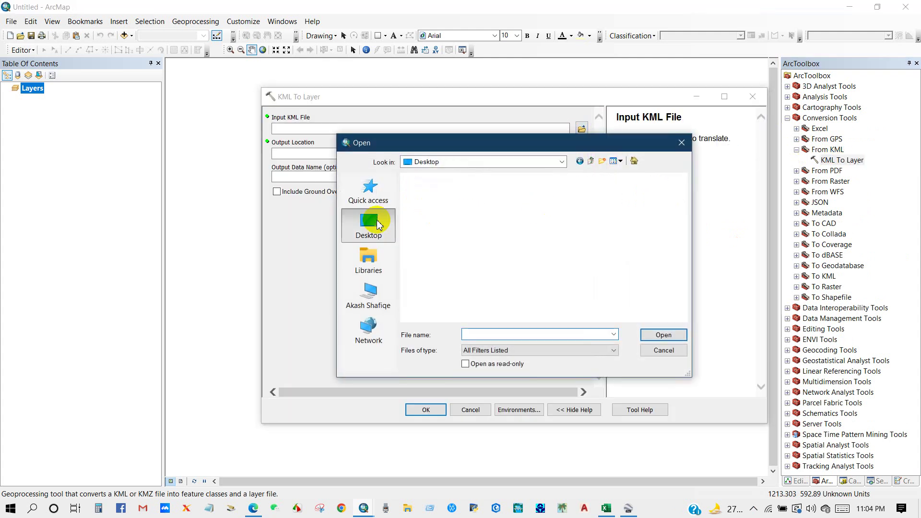
pyautogui.moveTo(679, 208); pyautogui.dragTo(668, 288)
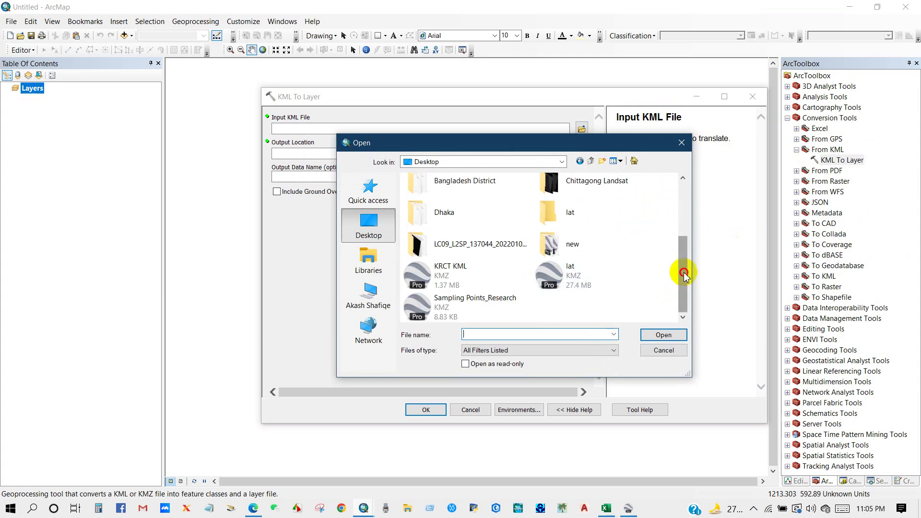
pyautogui.click(467, 313)
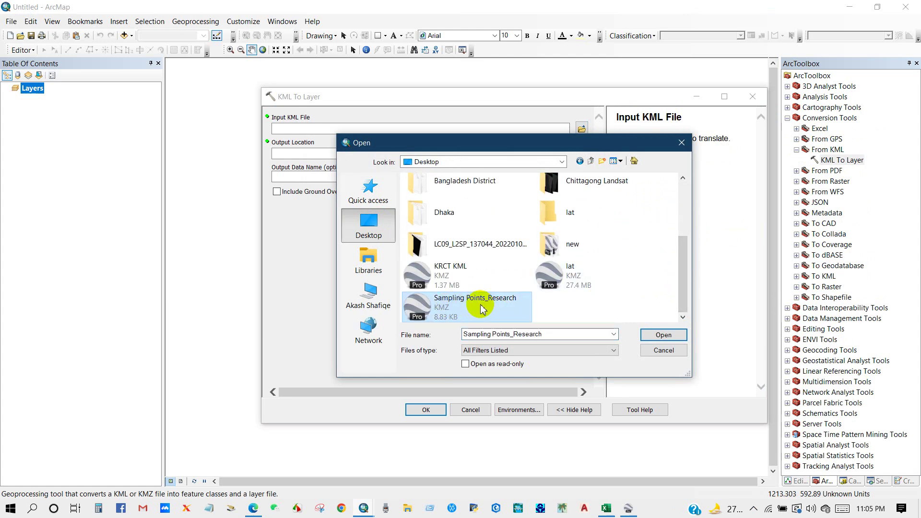
pyautogui.click(658, 335)
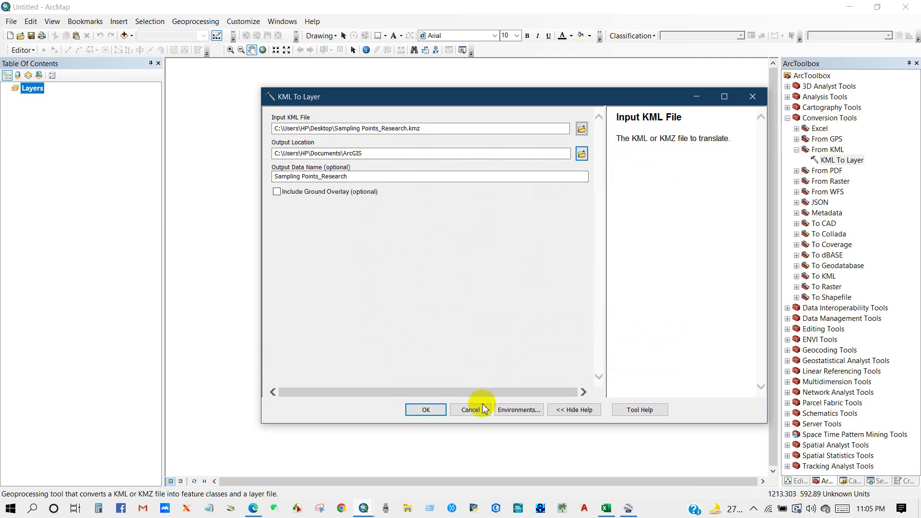
pyautogui.click(424, 410)
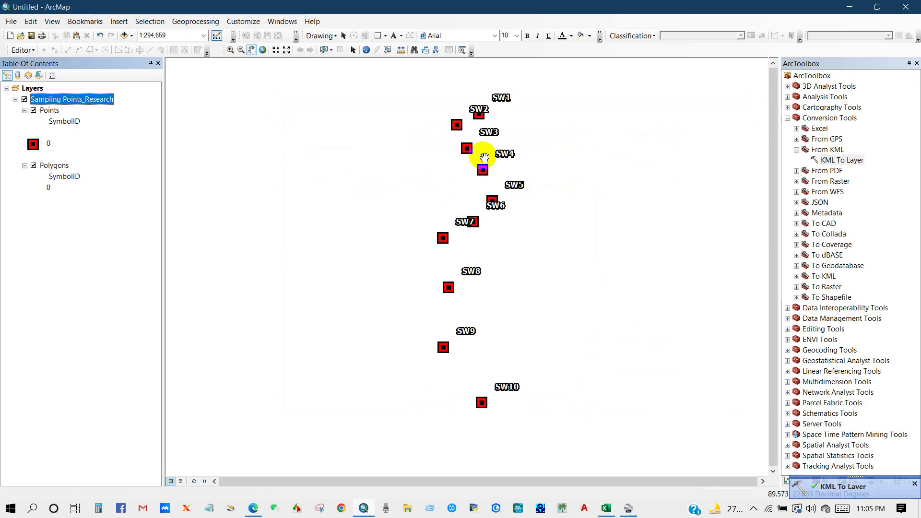
# - Give the Polygons layer a bright blue outline and a light blue fill
pyautogui.click(39, 183)
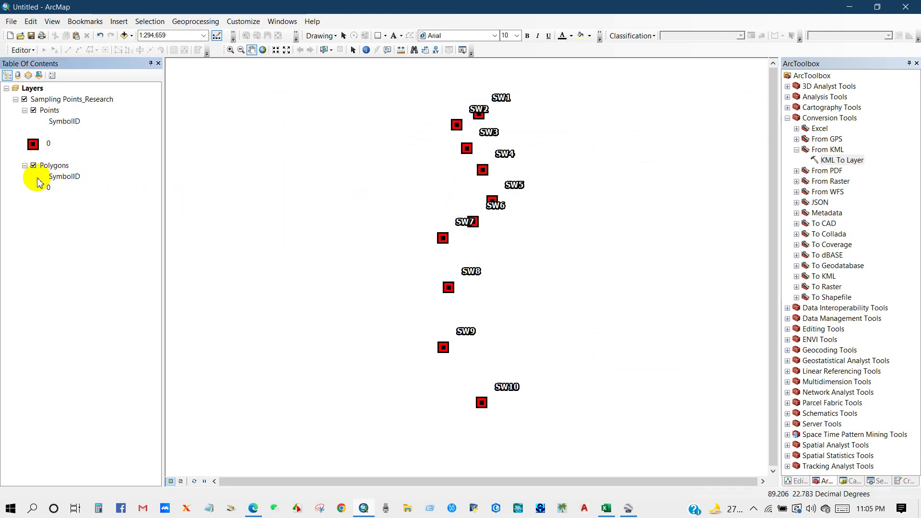
pyautogui.click(47, 187)
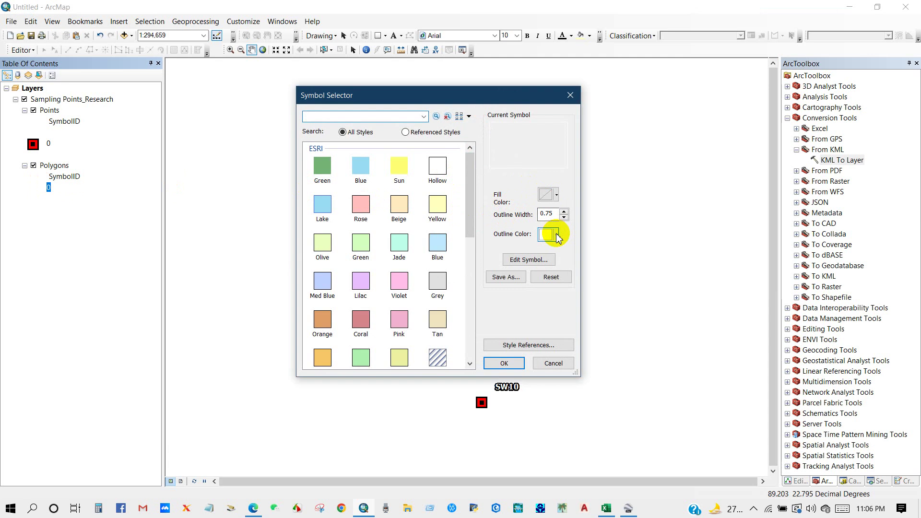
pyautogui.click(557, 235)
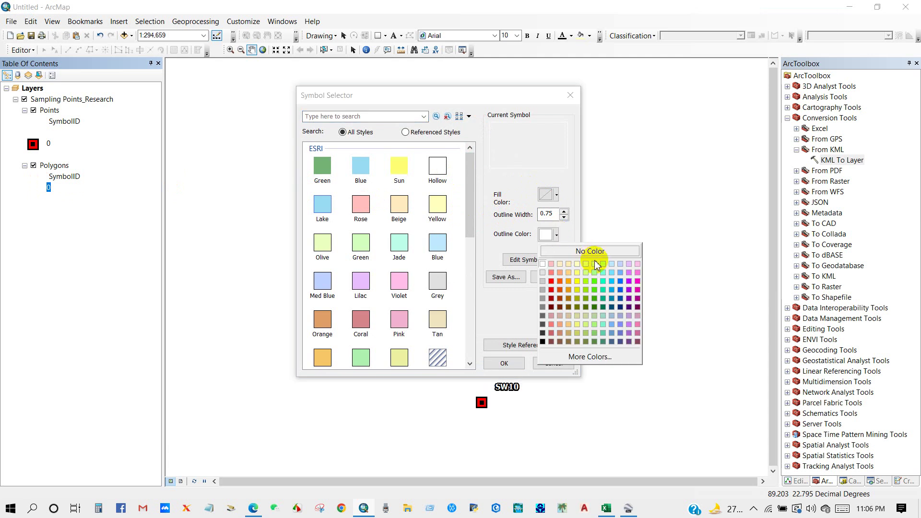
pyautogui.click(618, 284)
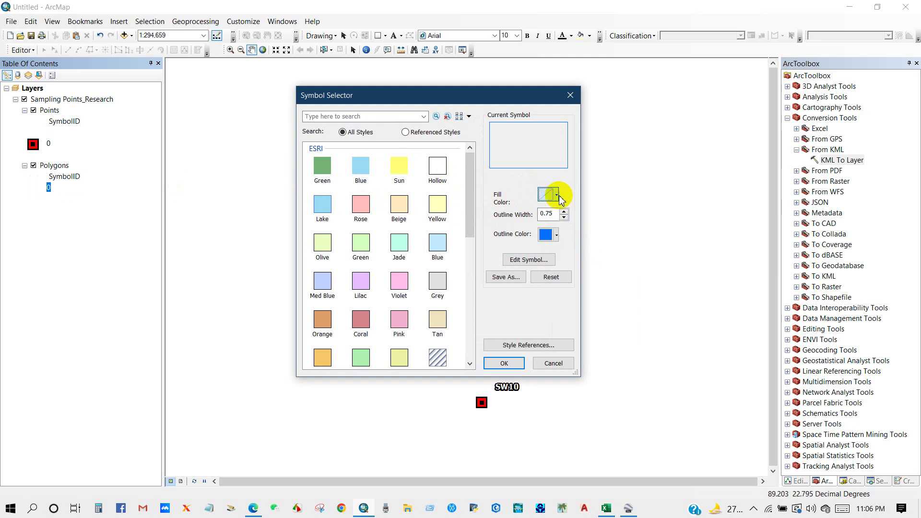
pyautogui.click(559, 196)
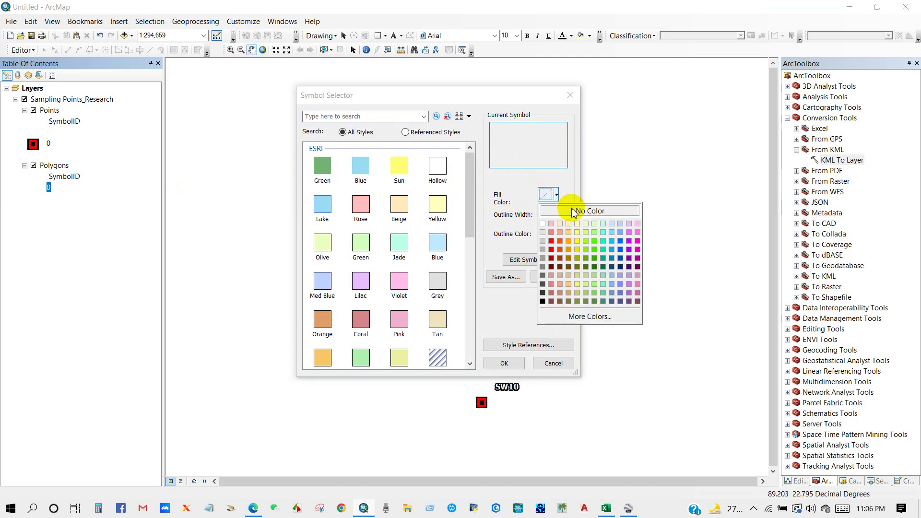
pyautogui.click(620, 235)
pyautogui.click(504, 363)
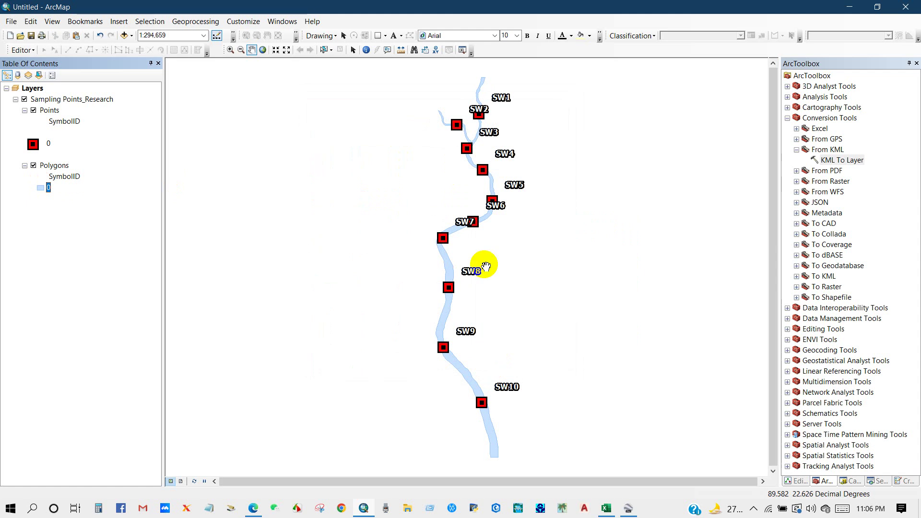
# - Change the Polygons fill to a stronger blue
pyautogui.click(40, 187)
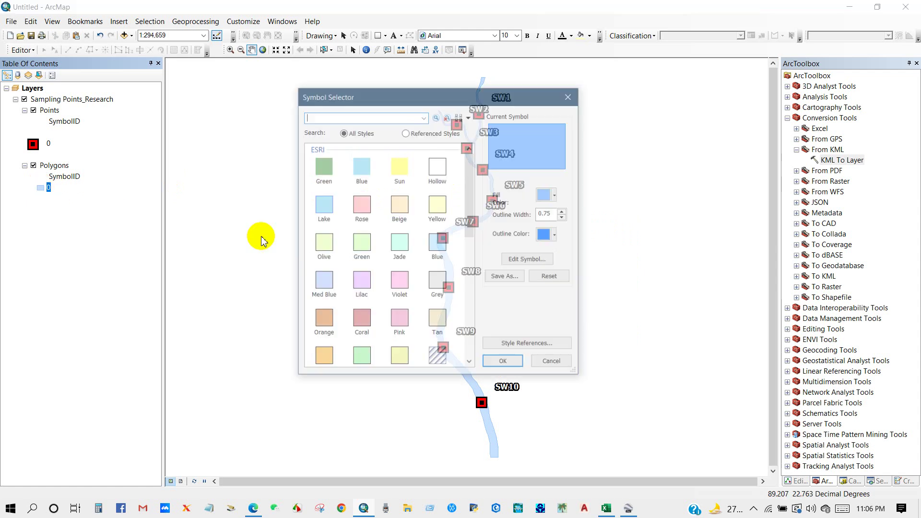
pyautogui.click(556, 198)
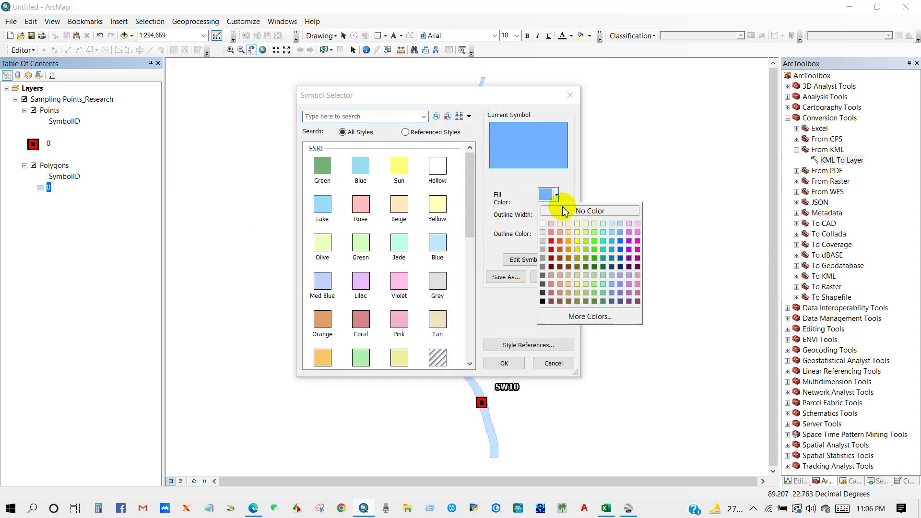
pyautogui.click(621, 249)
pyautogui.click(504, 363)
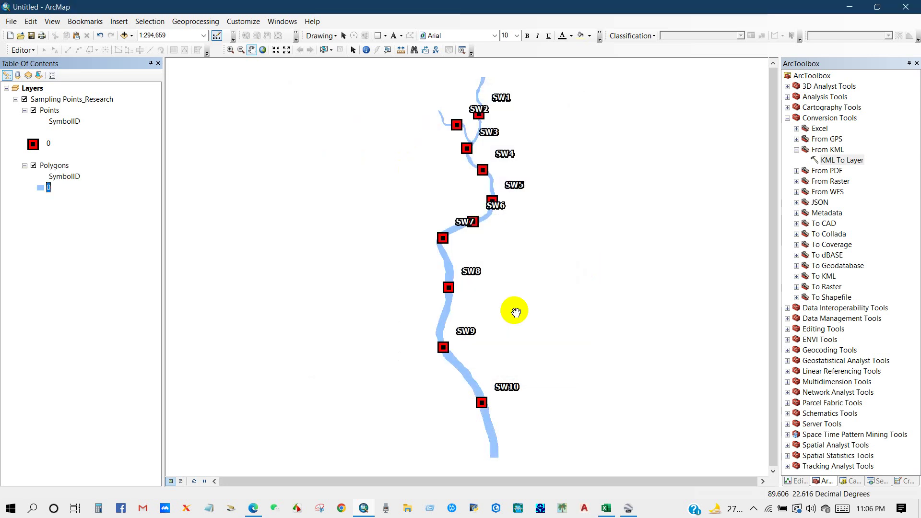
# - Export the Points layer's data into a new Research Output folder on the Desktop
pyautogui.rightClick(50, 111)
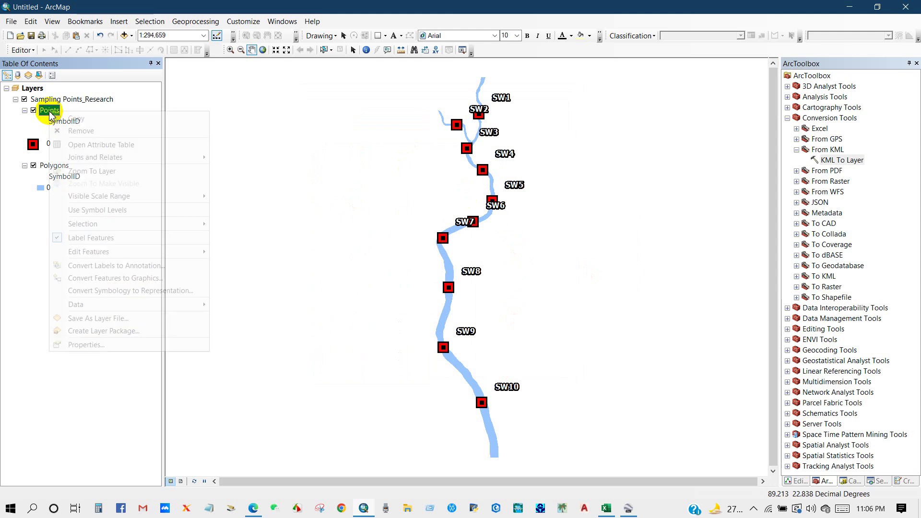
pyautogui.moveTo(76, 306)
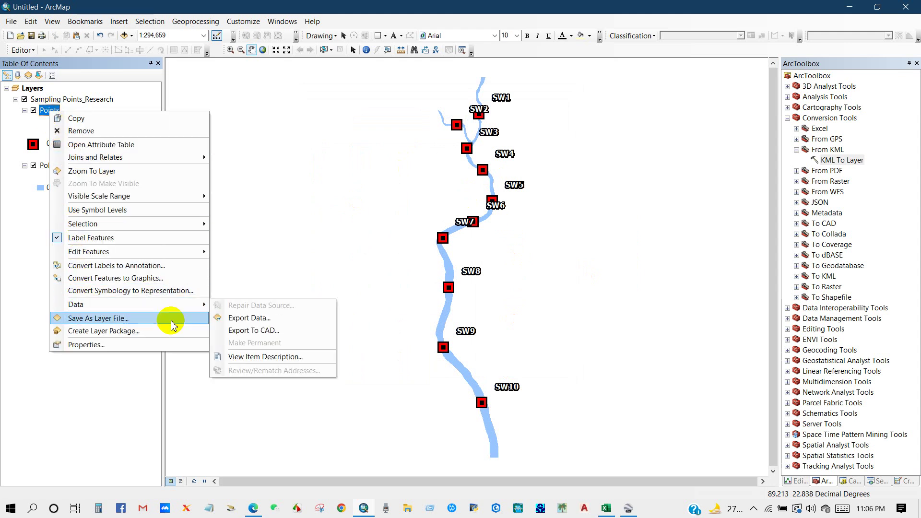
pyautogui.click(303, 317)
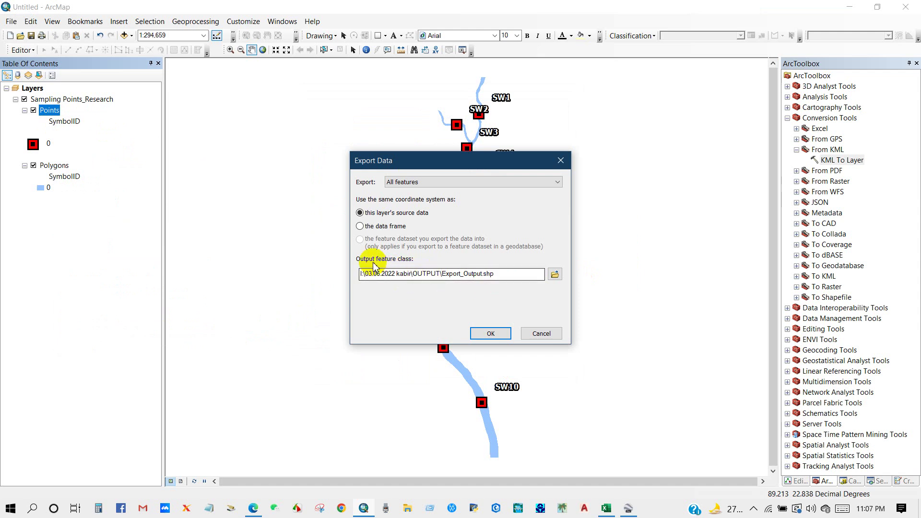
pyautogui.click(554, 274)
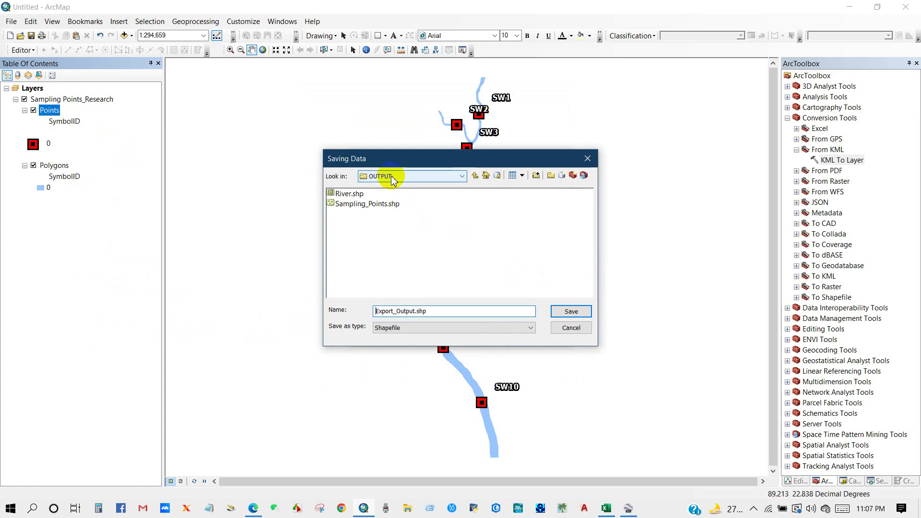
pyautogui.click(392, 179)
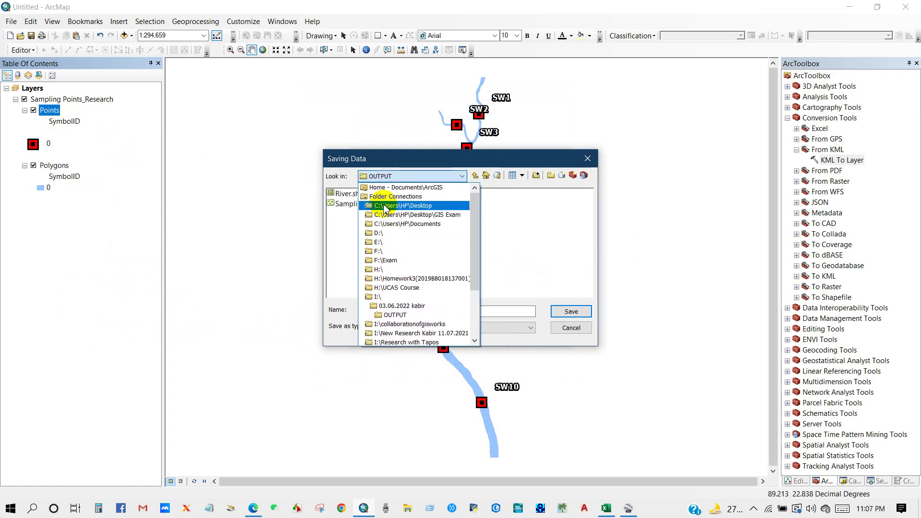
pyautogui.click(386, 206)
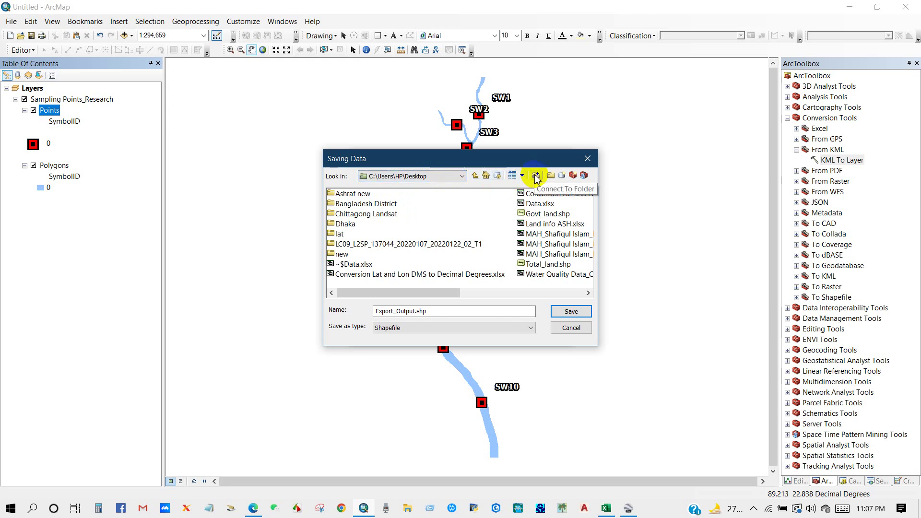
pyautogui.click(551, 177)
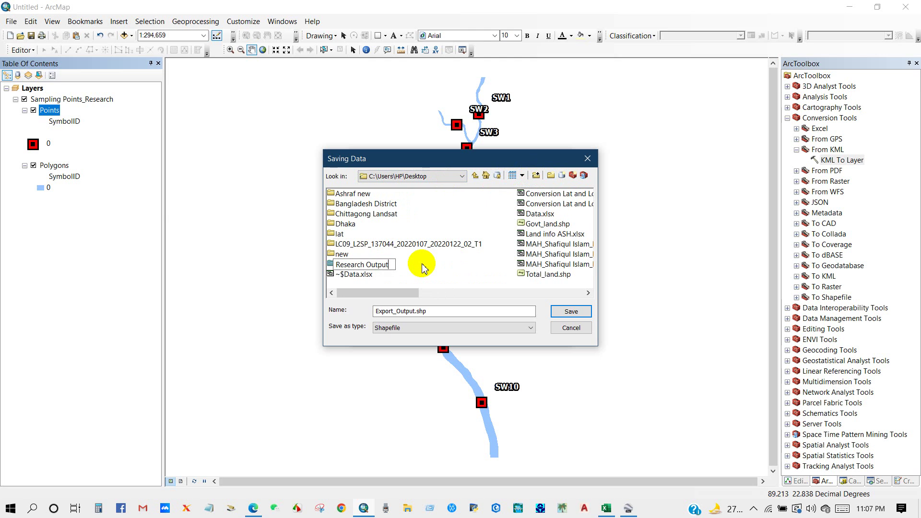
pyautogui.doubleClick(363, 264)
# - Name the export Sampling Point.shp, add it to the map, and hide Sampling Points_Research
pyautogui.click(393, 311)
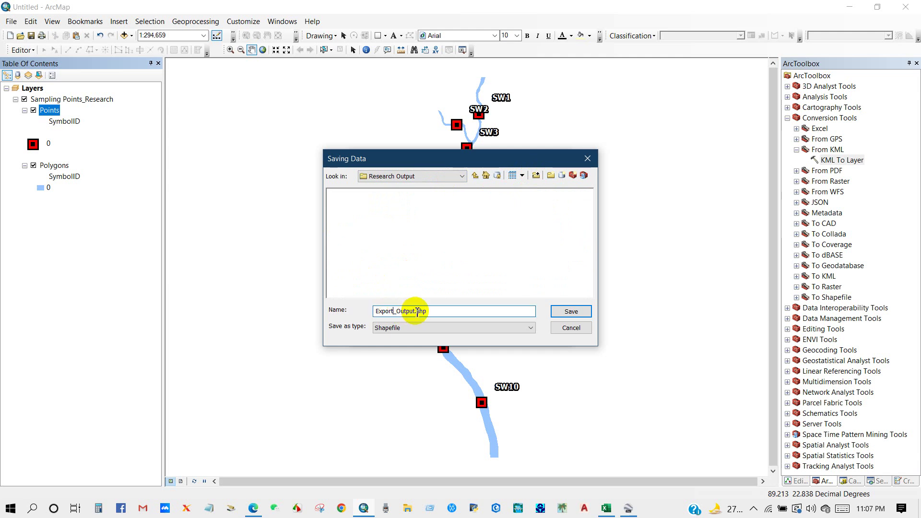
pyautogui.moveTo(413, 311); pyautogui.dragTo(366, 311)
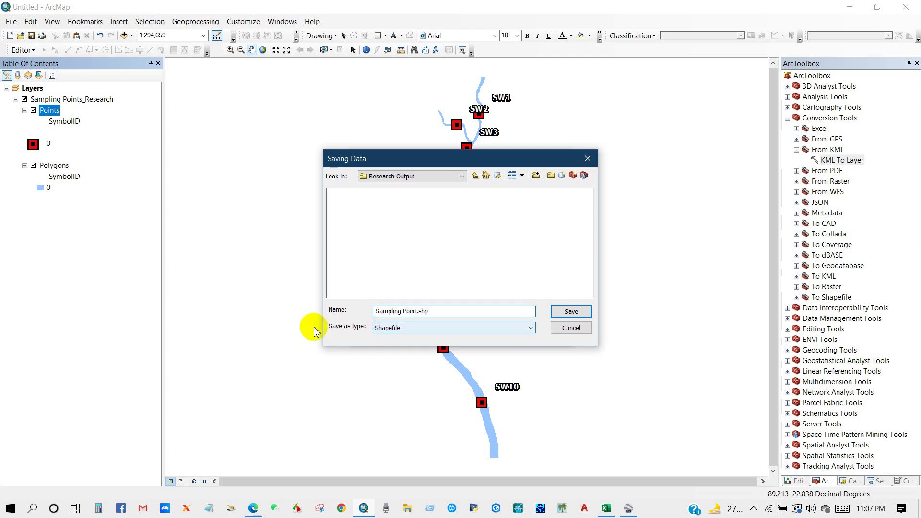
pyautogui.click(559, 312)
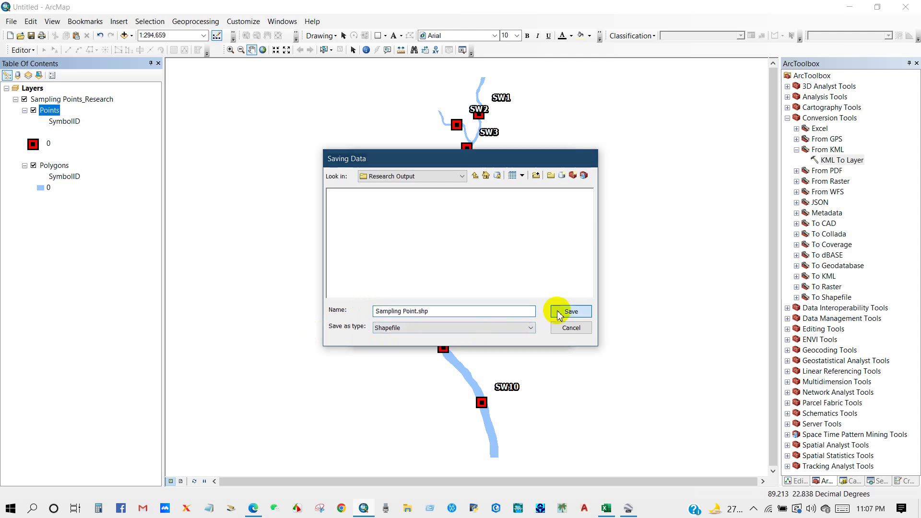
pyautogui.click(481, 333)
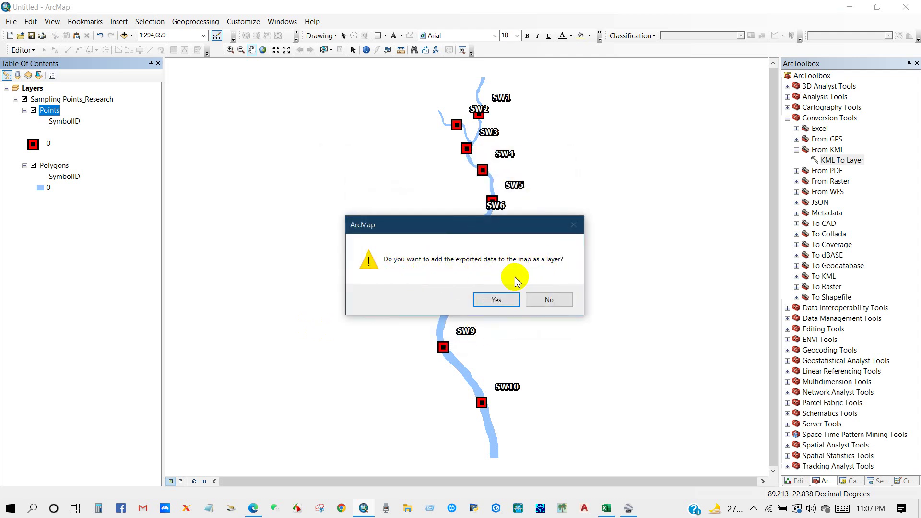
pyautogui.click(490, 299)
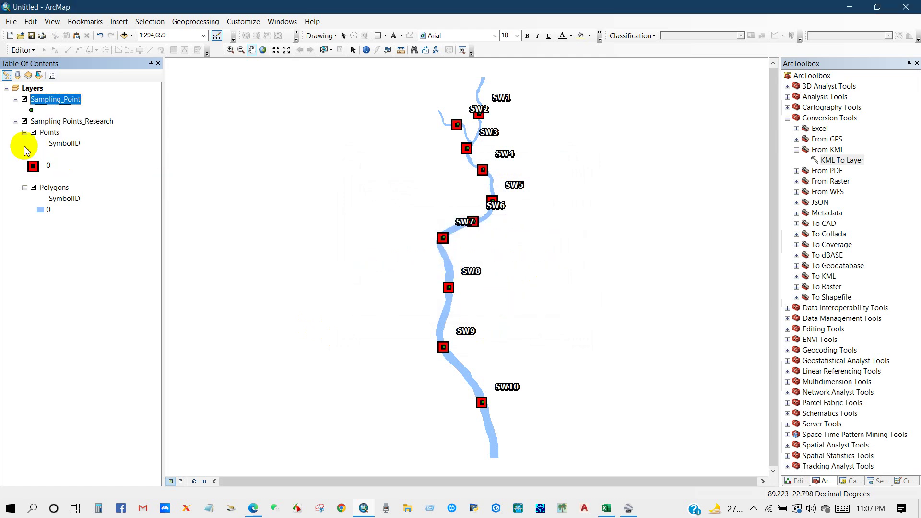
pyautogui.click(24, 121)
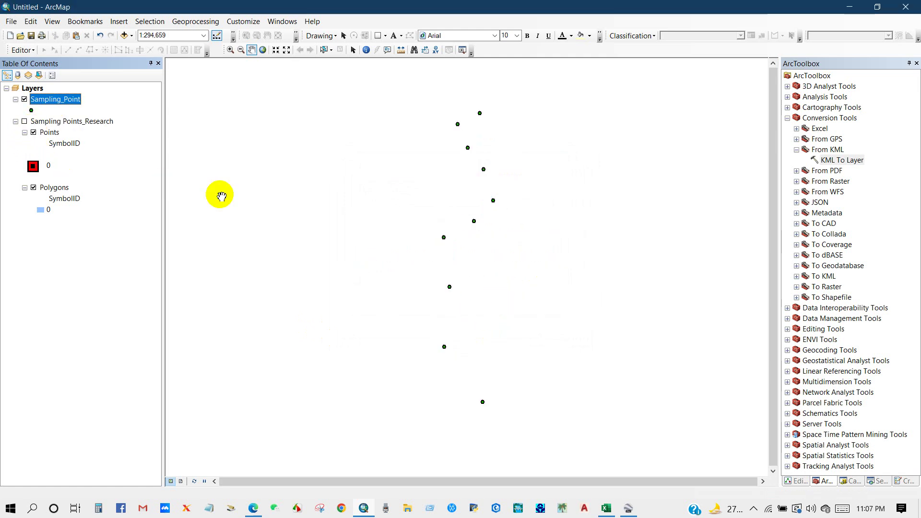
# - Export the Polygons layer as River.shp in Research Output and add it as a layer
pyautogui.click(49, 188)
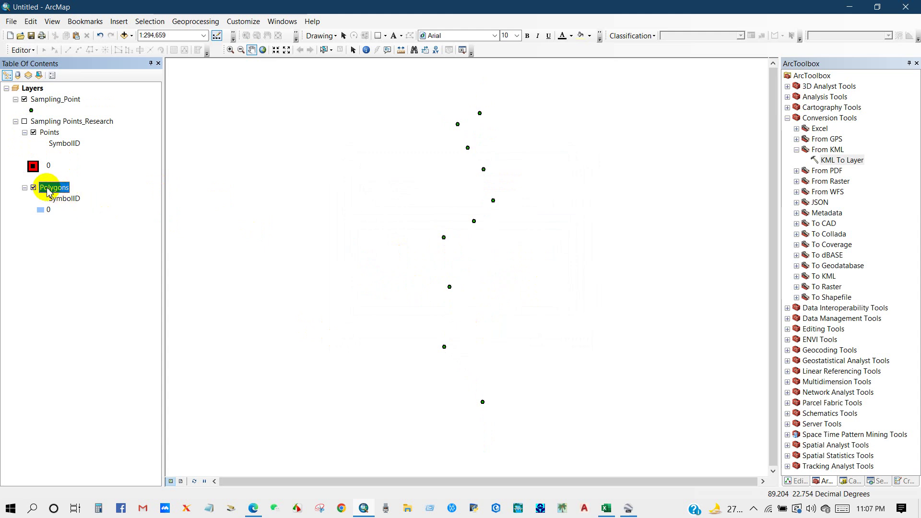
pyautogui.rightClick(53, 191)
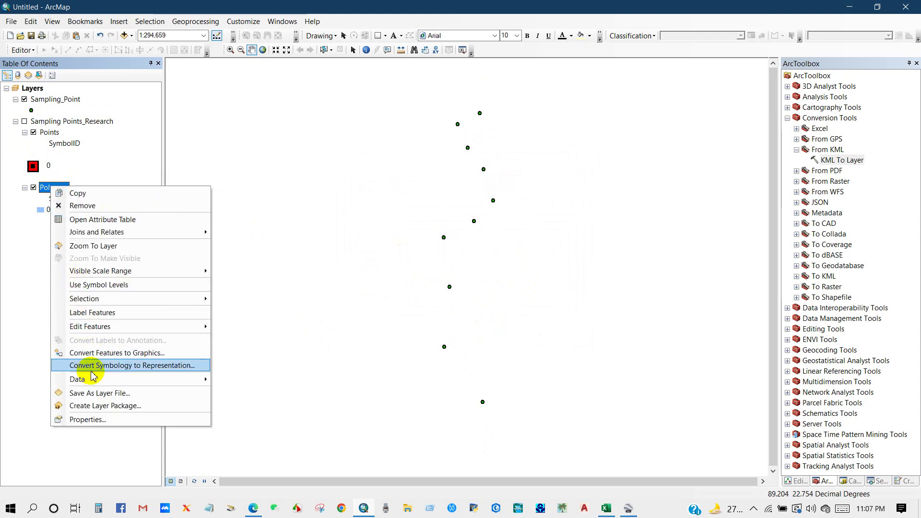
pyautogui.moveTo(93, 382)
pyautogui.click(259, 392)
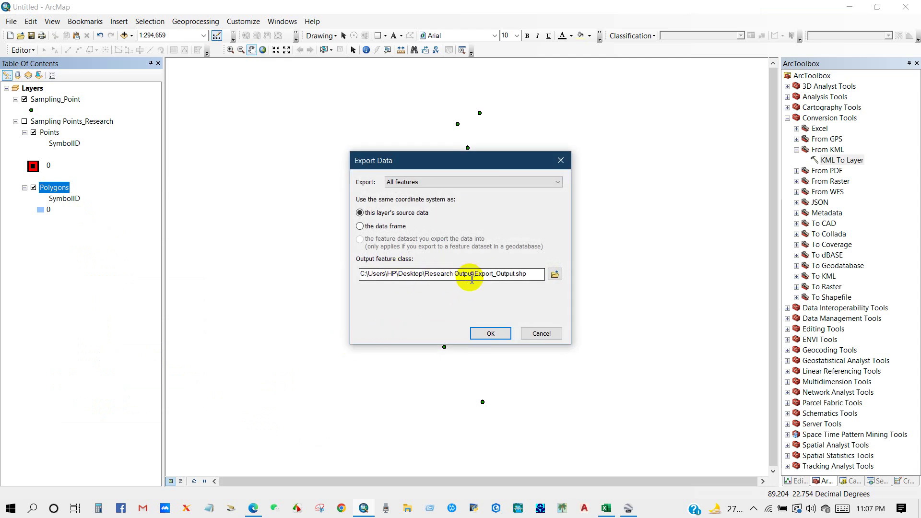
pyautogui.click(554, 274)
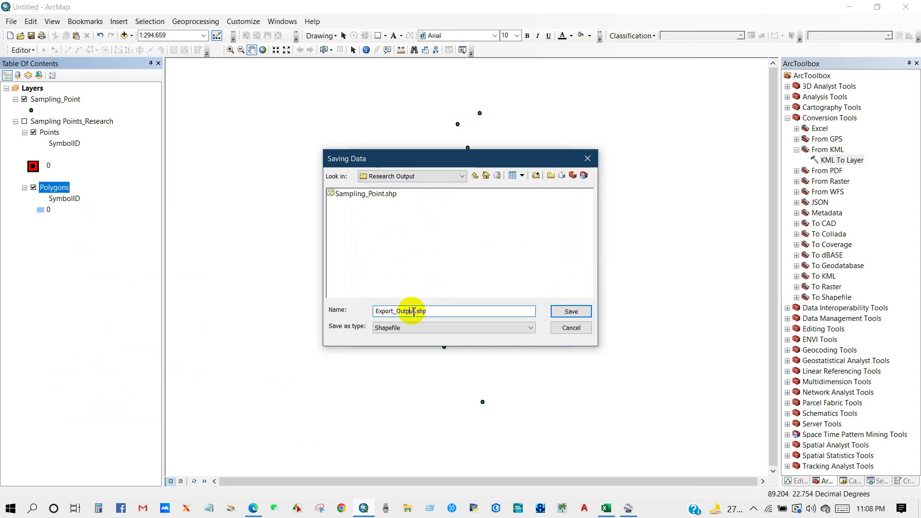
pyautogui.moveTo(413, 312); pyautogui.dragTo(351, 313)
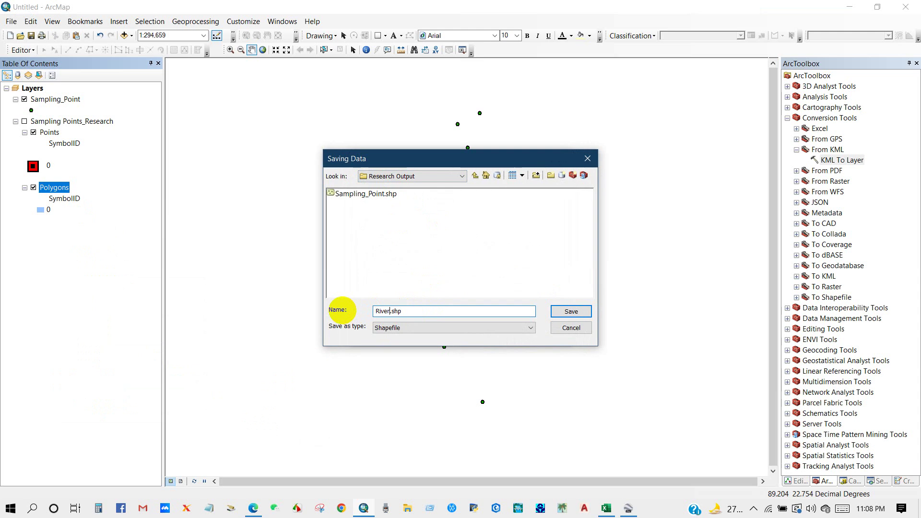
pyautogui.click(560, 312)
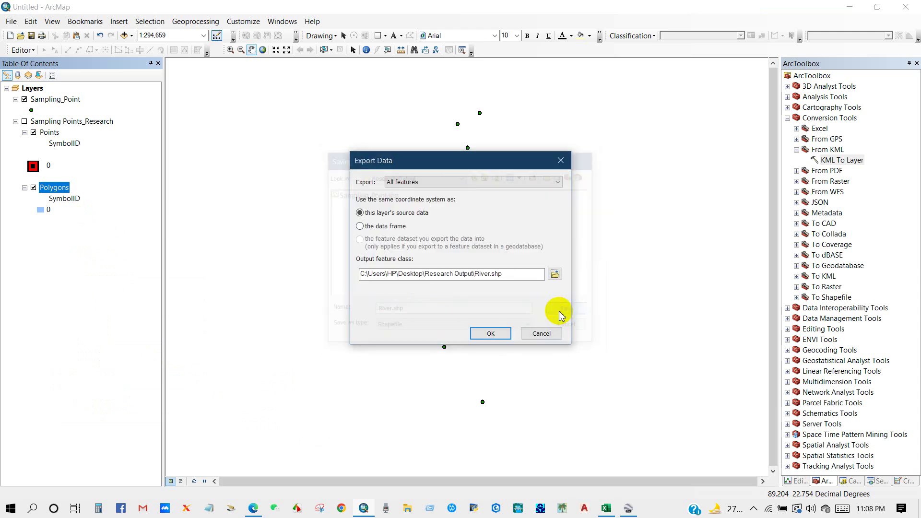
pyautogui.click(491, 333)
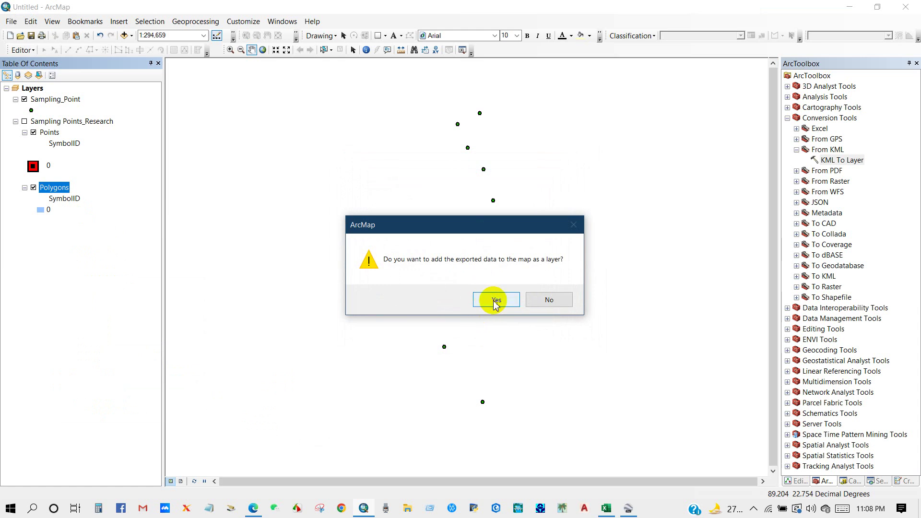
pyautogui.click(496, 300)
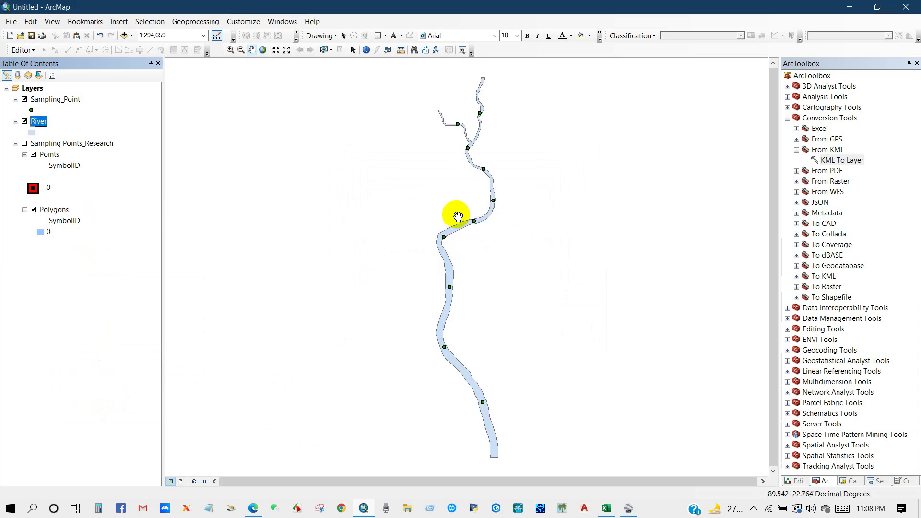
# - Remove the Sampling Points_Research group from the map
pyautogui.click(58, 145)
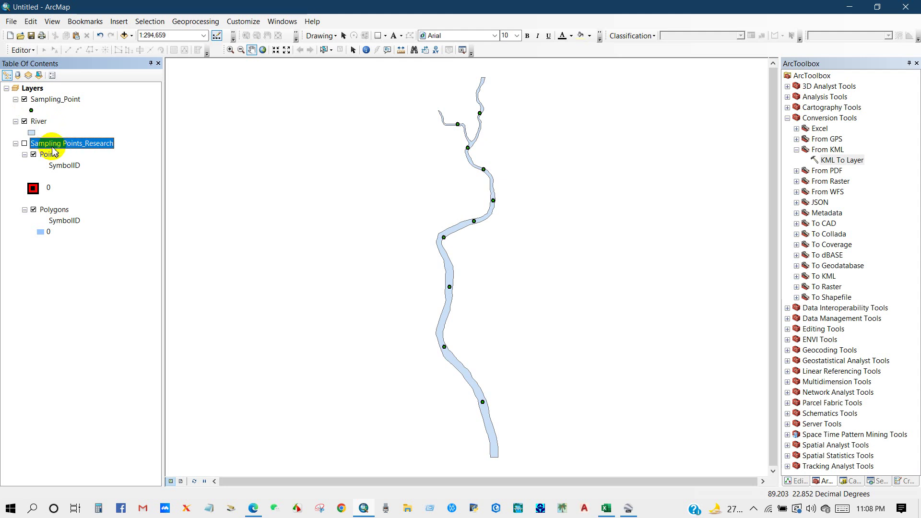
pyautogui.rightClick(53, 151)
pyautogui.click(74, 204)
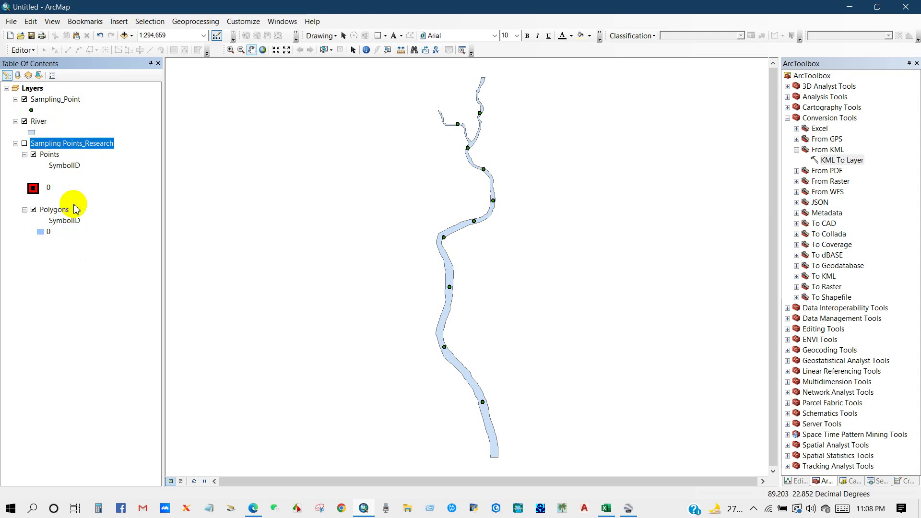
# - Give the River layer a solid blue fill and a blue outline
pyautogui.click(47, 101)
pyautogui.click(44, 123)
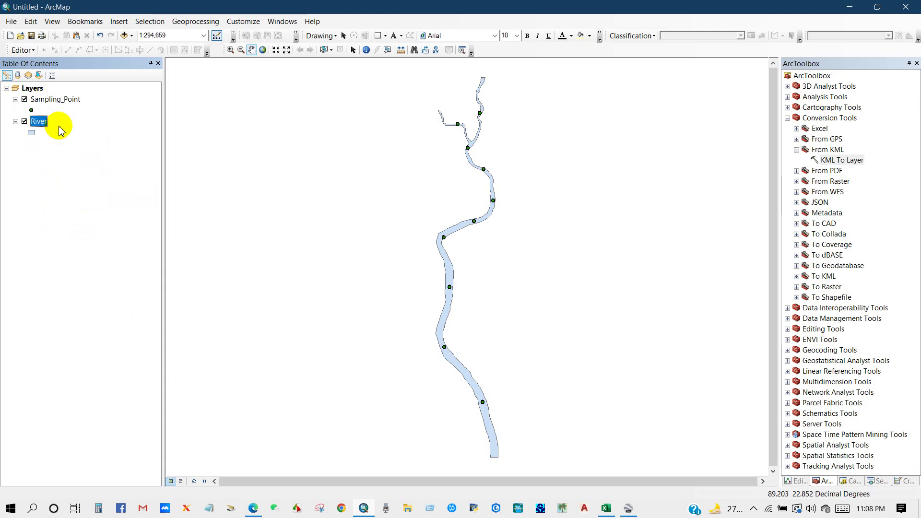
pyautogui.click(32, 133)
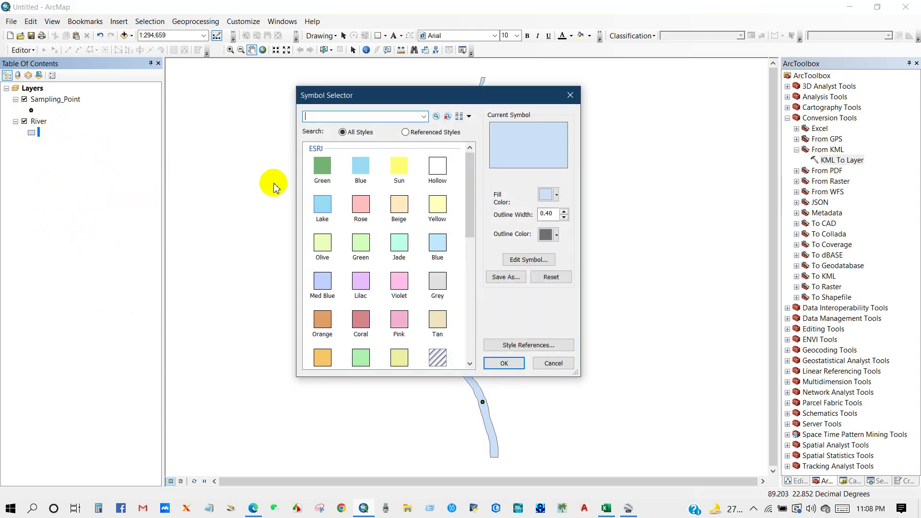
pyautogui.click(556, 195)
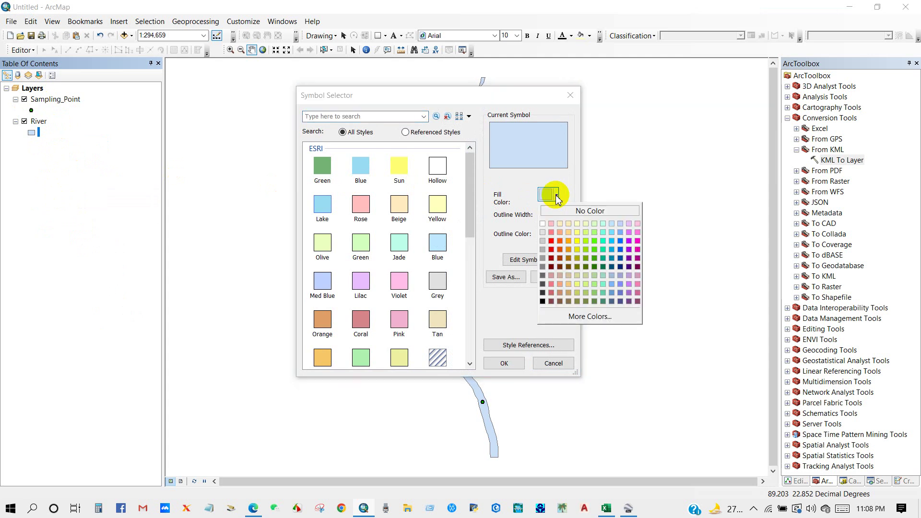
pyautogui.click(620, 241)
pyautogui.click(556, 235)
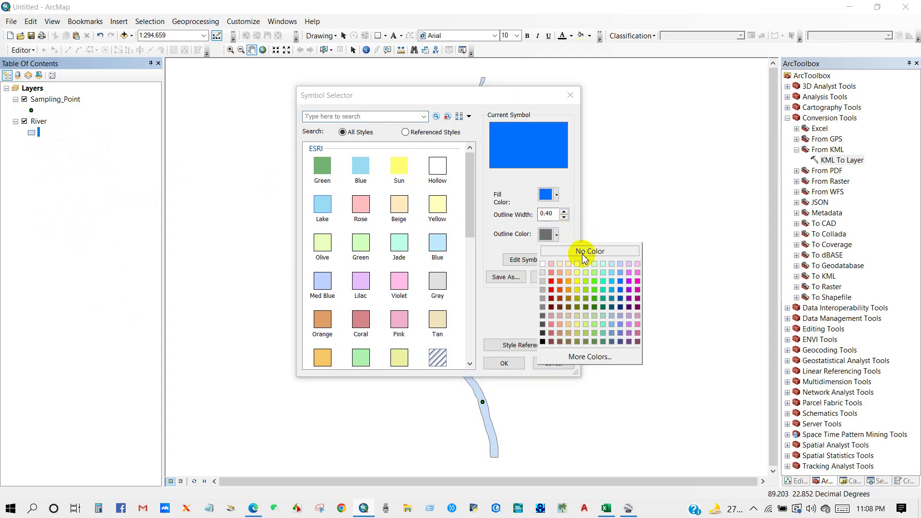
pyautogui.click(618, 290)
pyautogui.click(509, 363)
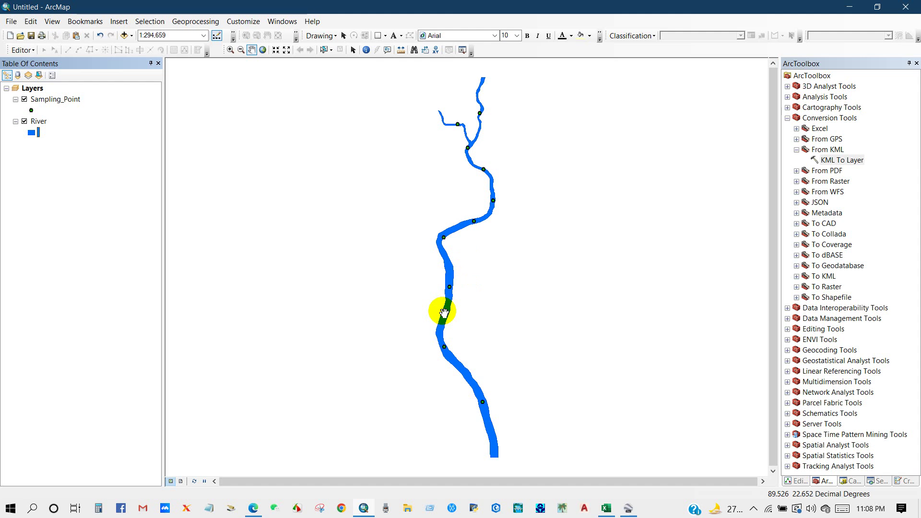
pyautogui.click(399, 282)
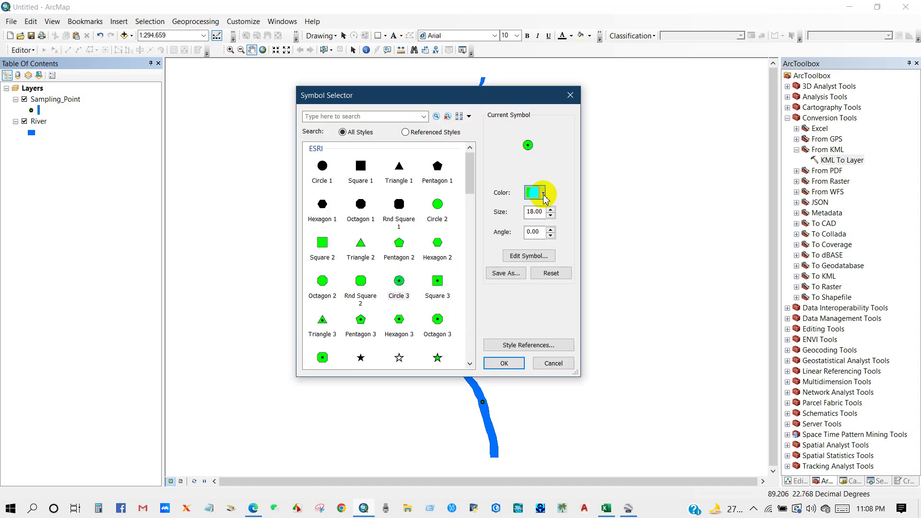
# - Make the sampling points hollow circled-dot markers with No Color, size 20 and angle 4
pyautogui.click(543, 193)
pyautogui.click(563, 209)
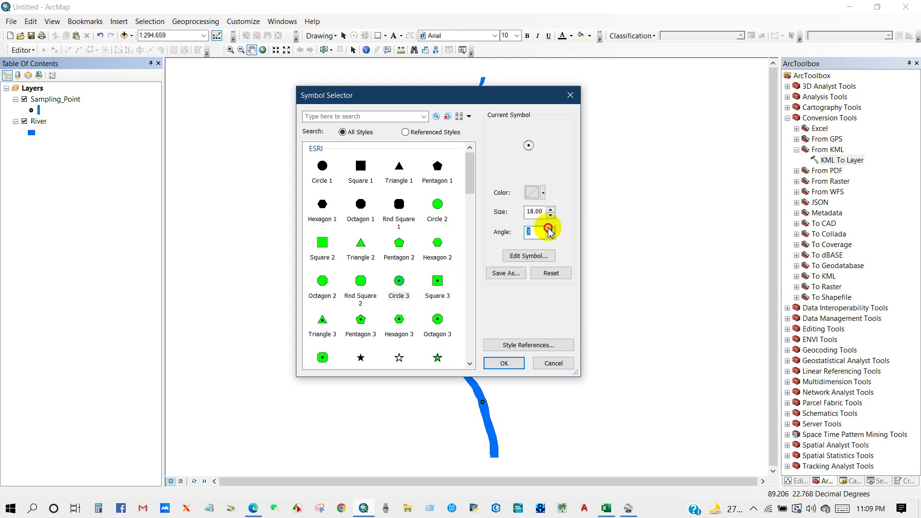
pyautogui.moveTo(548, 212); pyautogui.dragTo(522, 212)
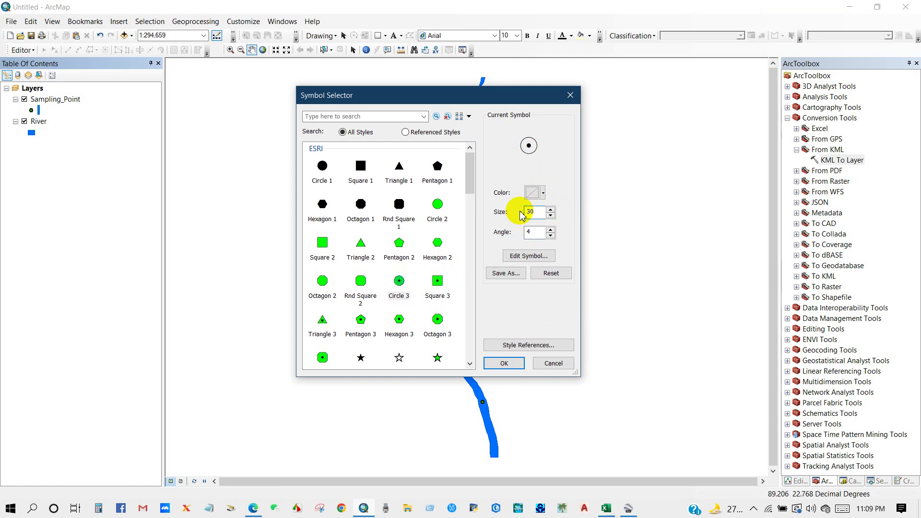
pyautogui.click(497, 364)
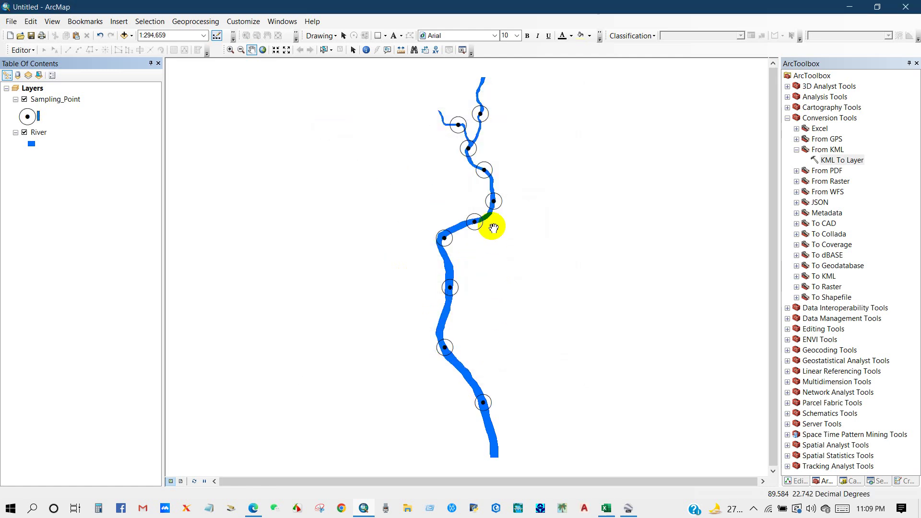
pyautogui.click(31, 116)
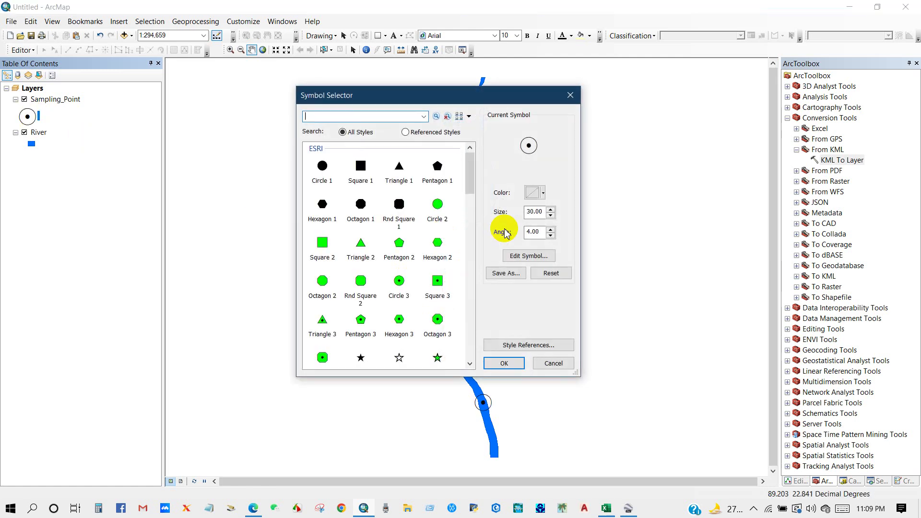
pyautogui.moveTo(538, 212); pyautogui.dragTo(501, 212)
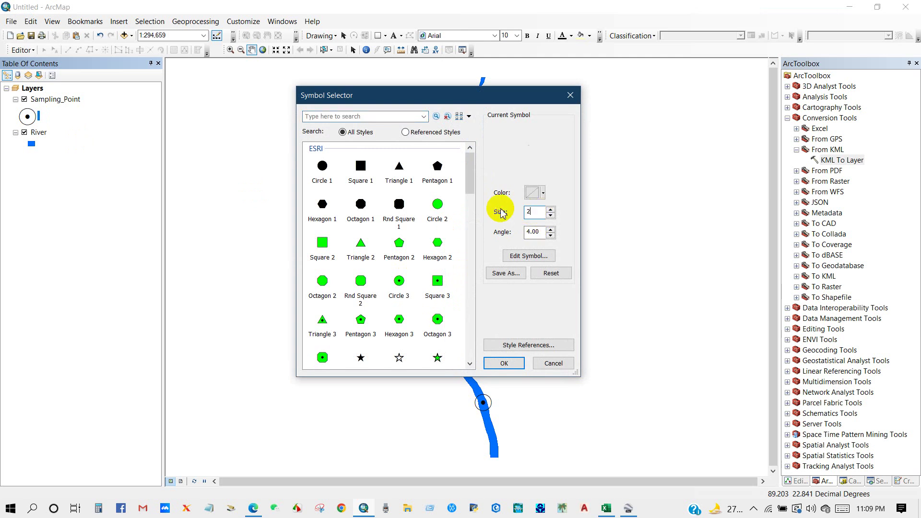
pyautogui.click(502, 362)
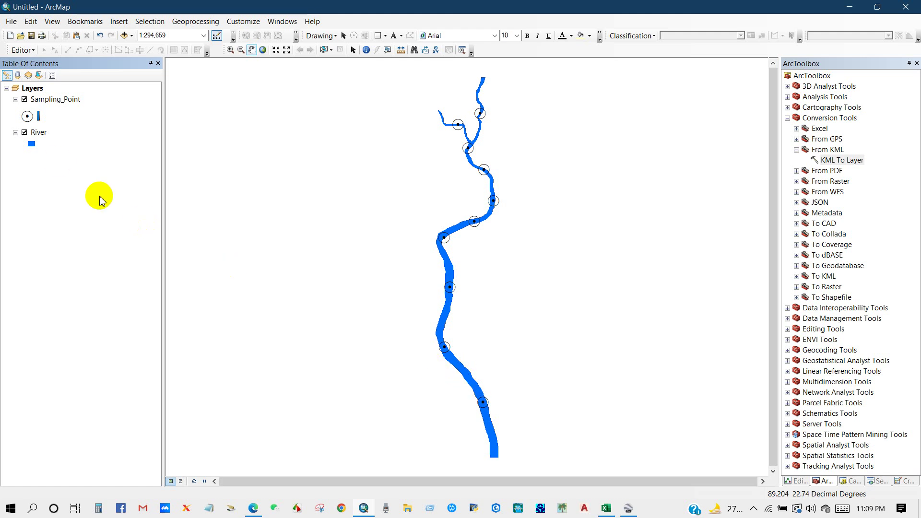
# - Label the Sampling_Point features SW1–SW10, review their attribute table, then switch to Excel
pyautogui.rightClick(50, 105)
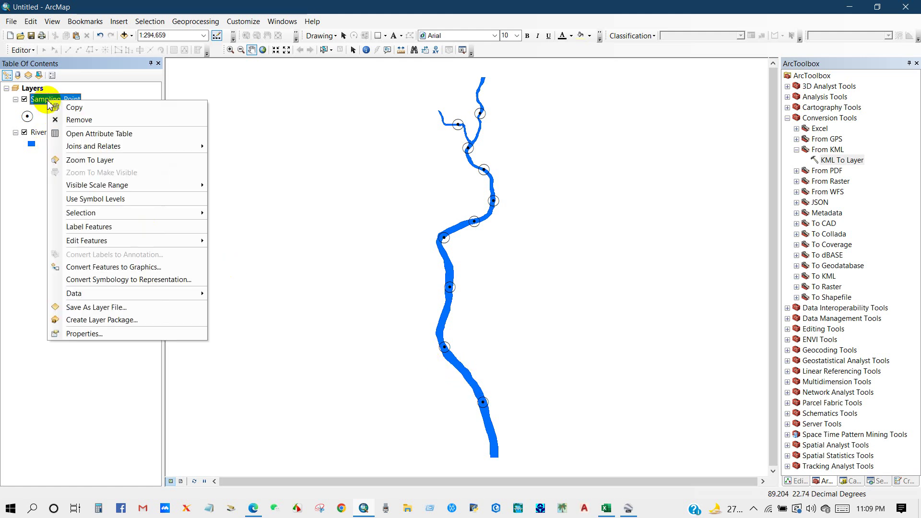
pyautogui.click(84, 227)
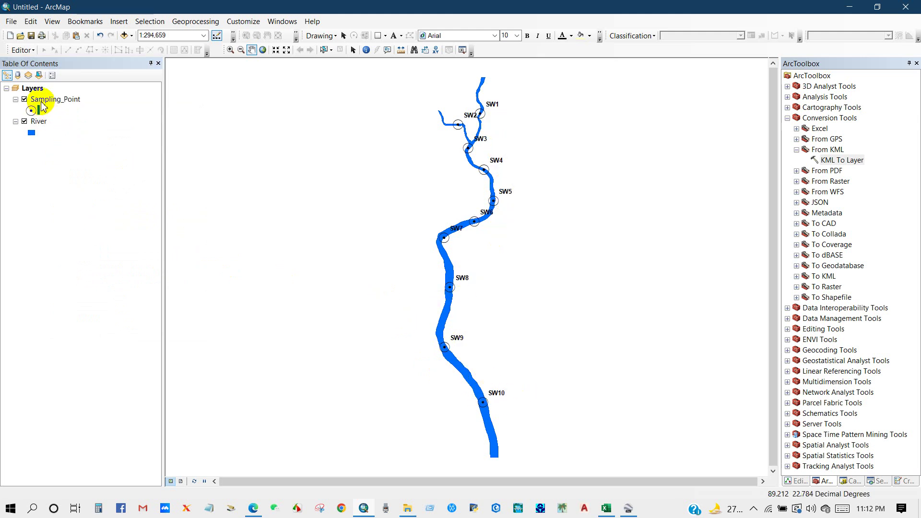
pyautogui.rightClick(42, 101)
pyautogui.click(70, 136)
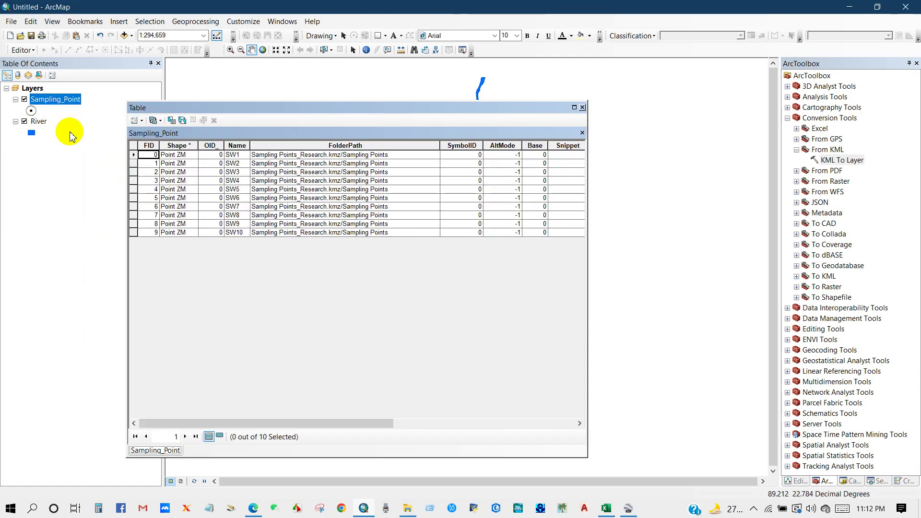
pyautogui.click(150, 146)
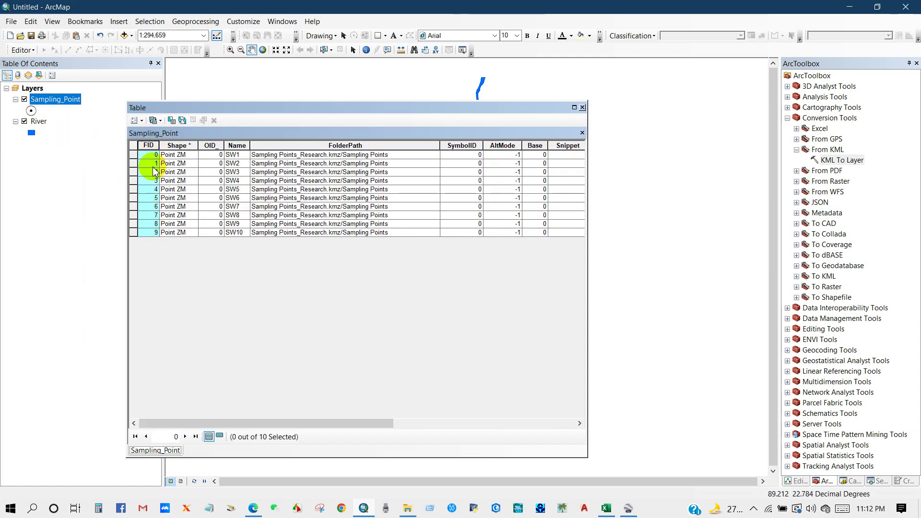
pyautogui.click(582, 108)
pyautogui.click(606, 508)
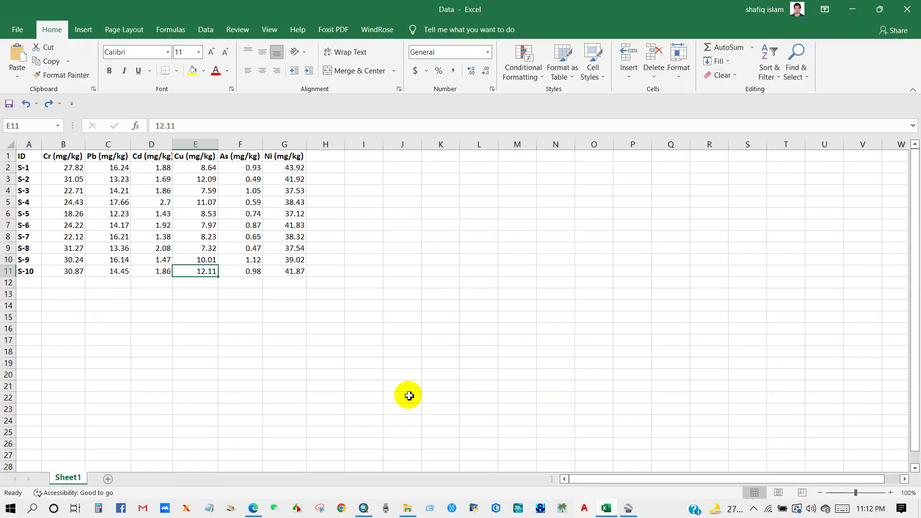
# - Insert an empty column A headed FID and rename the B1 ID header to Name
pyautogui.click(256, 293)
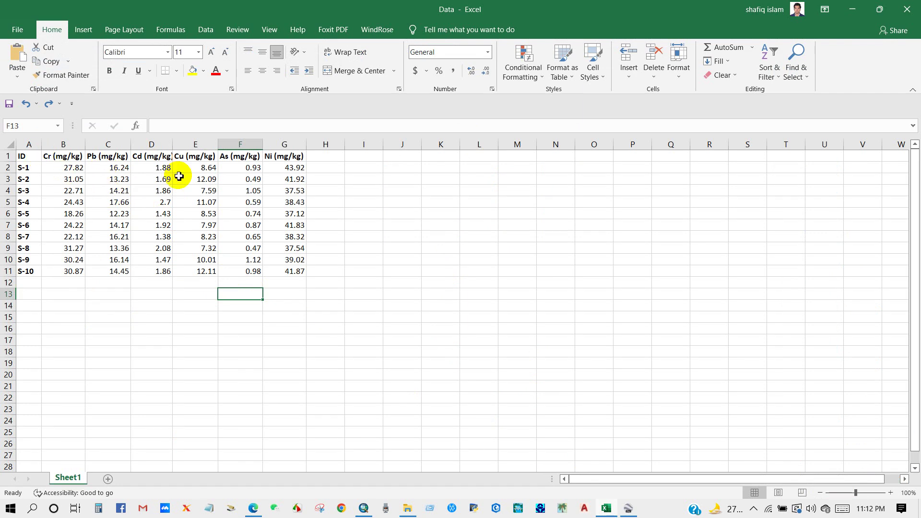
pyautogui.rightClick(28, 147)
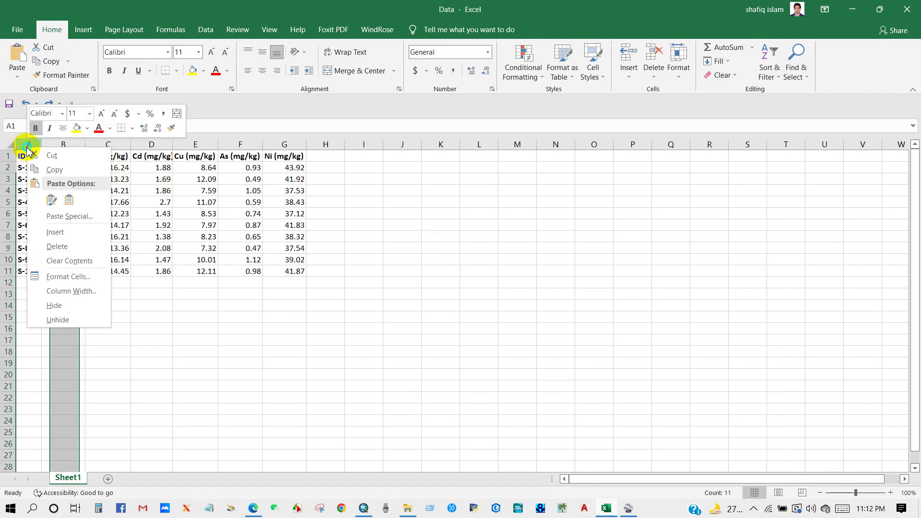
pyautogui.click(54, 232)
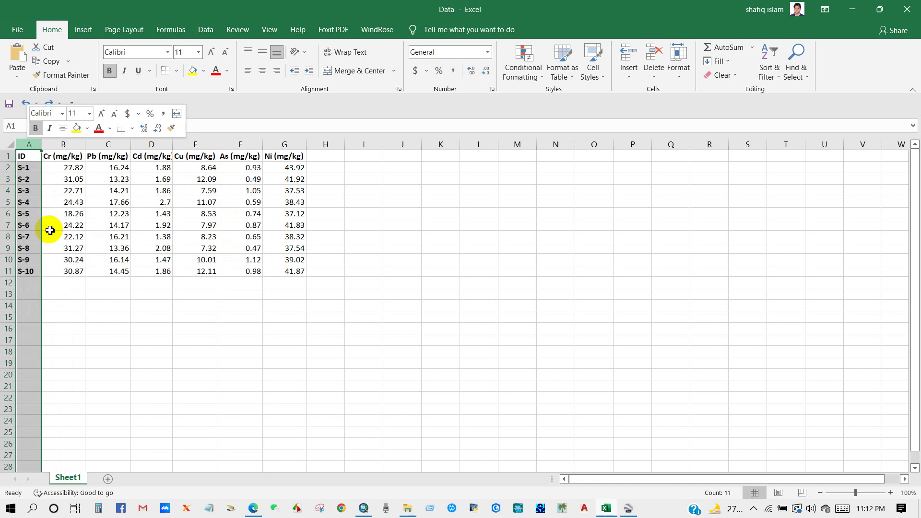
pyautogui.click(160, 297)
pyautogui.click(34, 159)
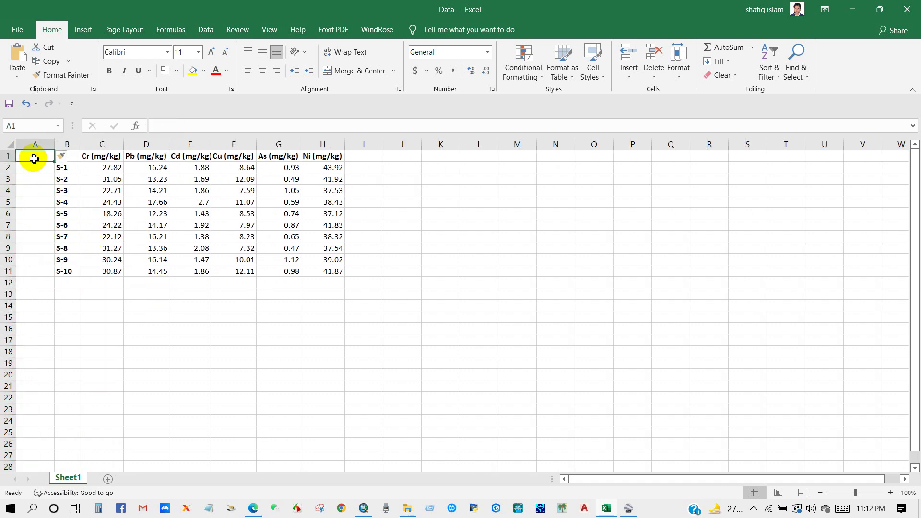
pyautogui.write('FI')
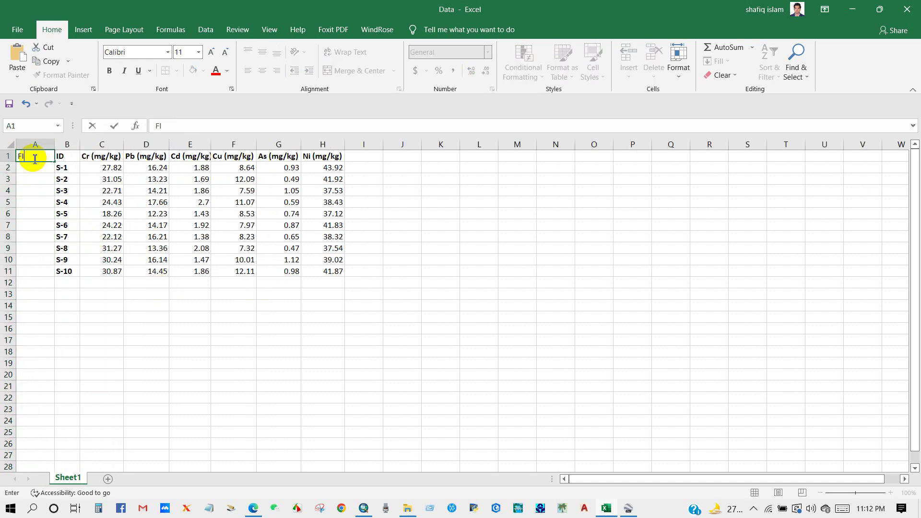
pyautogui.write('D')
pyautogui.hotkey('ctrl', 'Return')
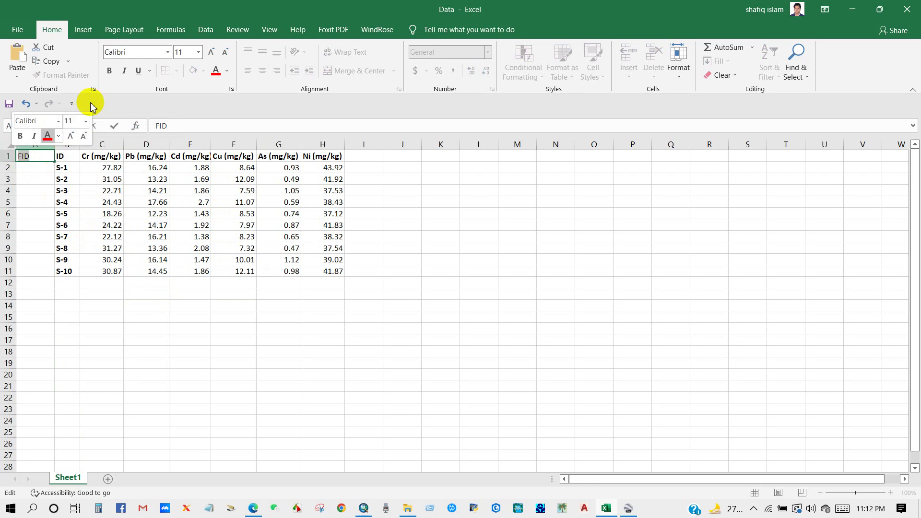
pyautogui.click(39, 192)
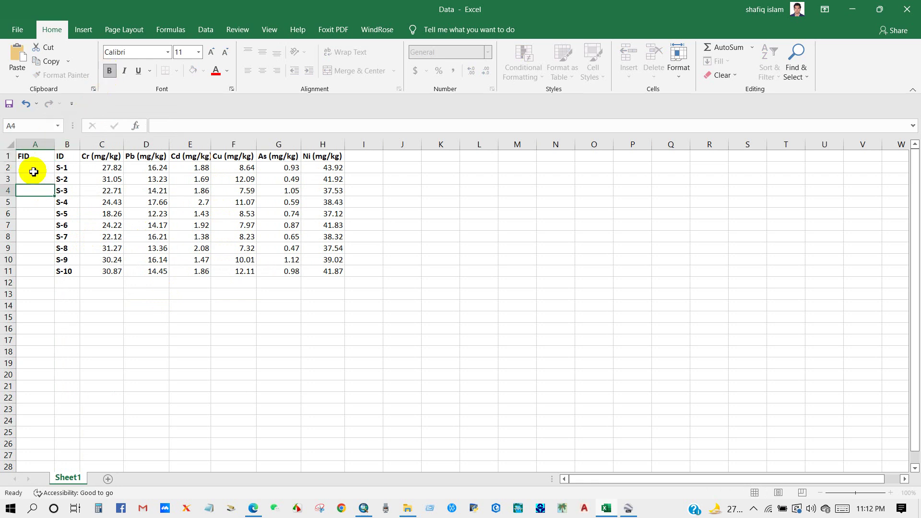
pyautogui.click(64, 158)
pyautogui.write('Name')
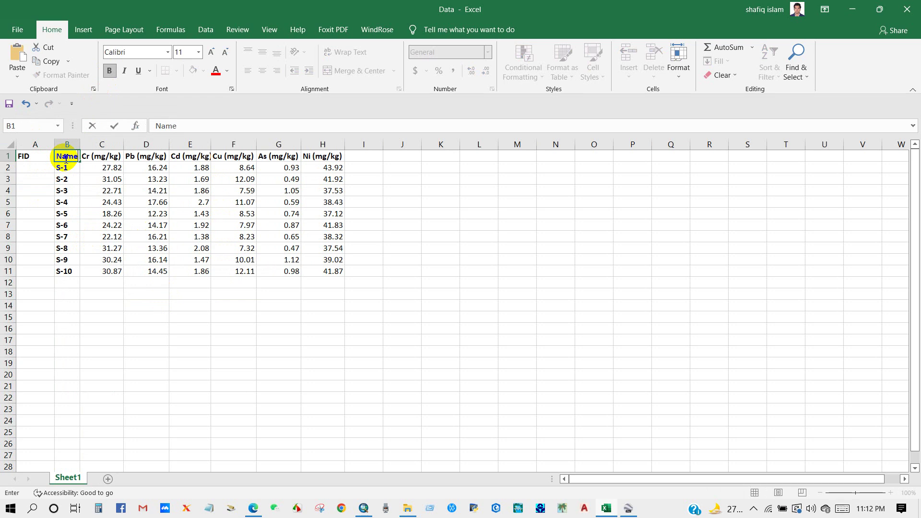
pyautogui.click(99, 258)
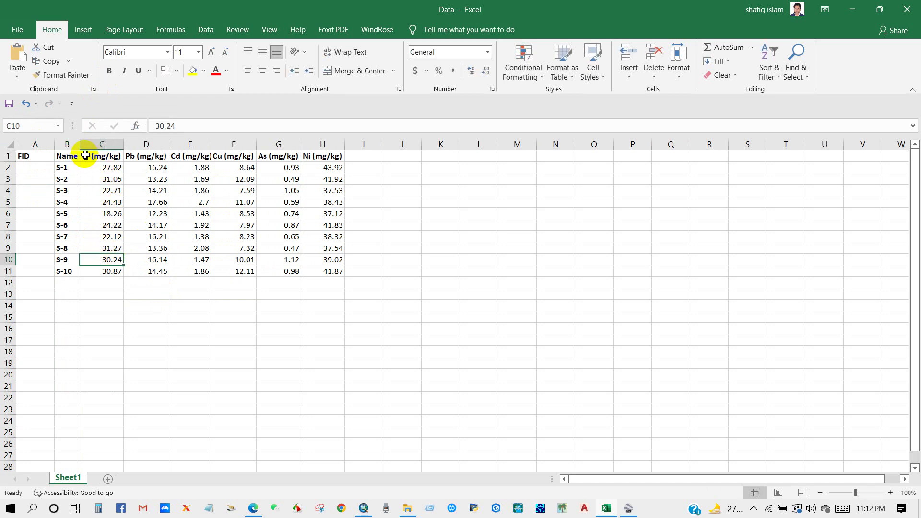
pyautogui.click(33, 169)
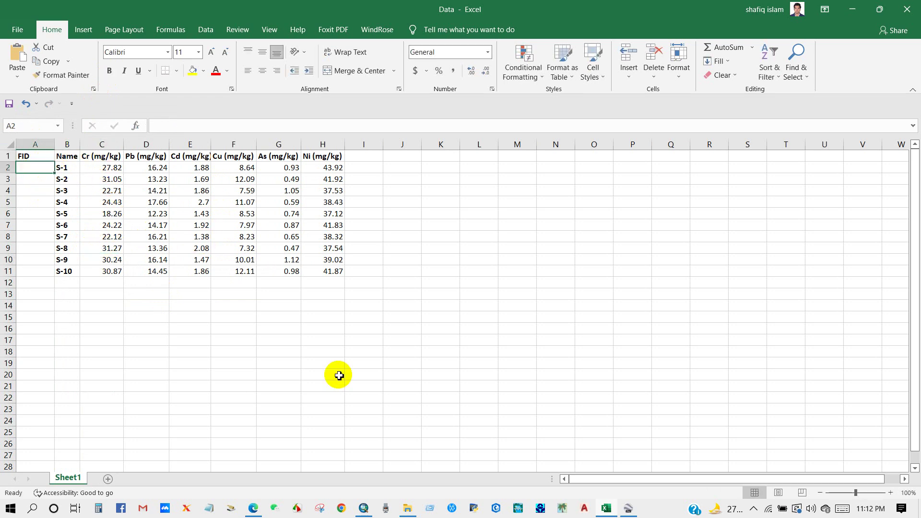
# - Check the Sampling_Point FID values in ArcMap's attribute table, then return to Excel
pyautogui.click(363, 507)
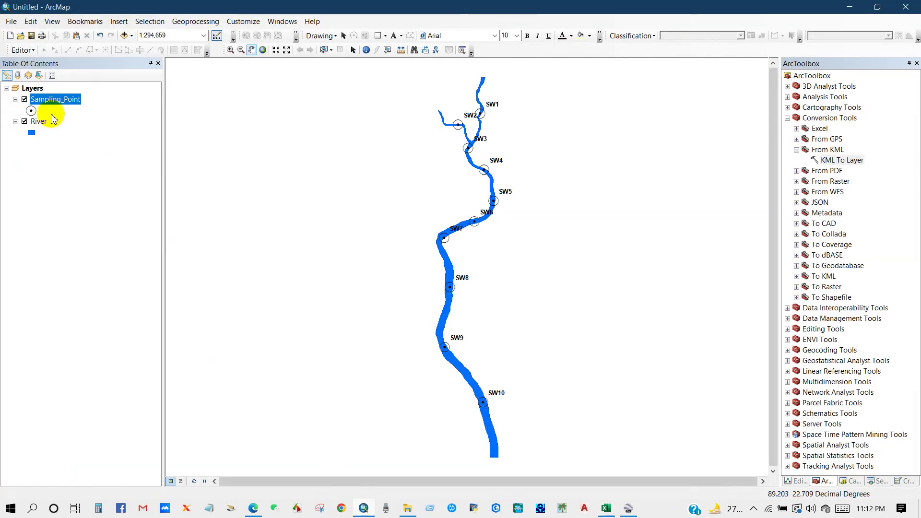
pyautogui.rightClick(39, 99)
pyautogui.click(71, 131)
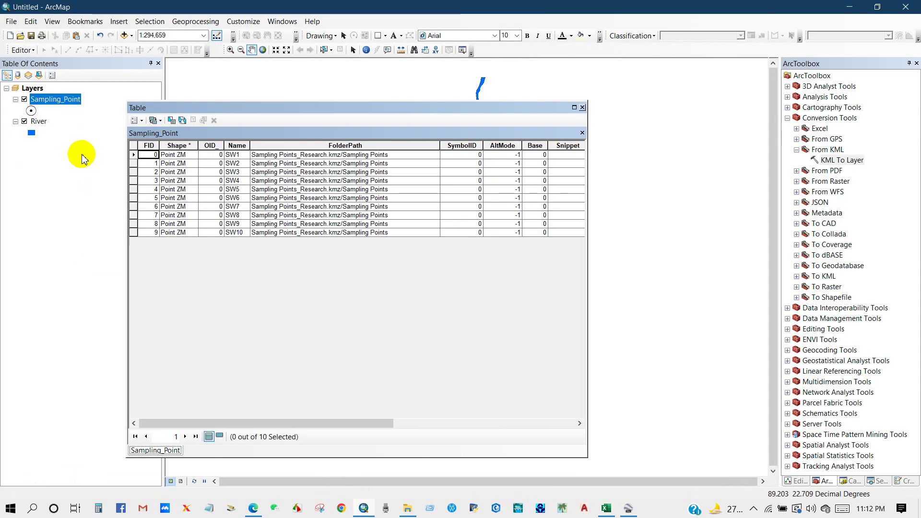
pyautogui.click(606, 508)
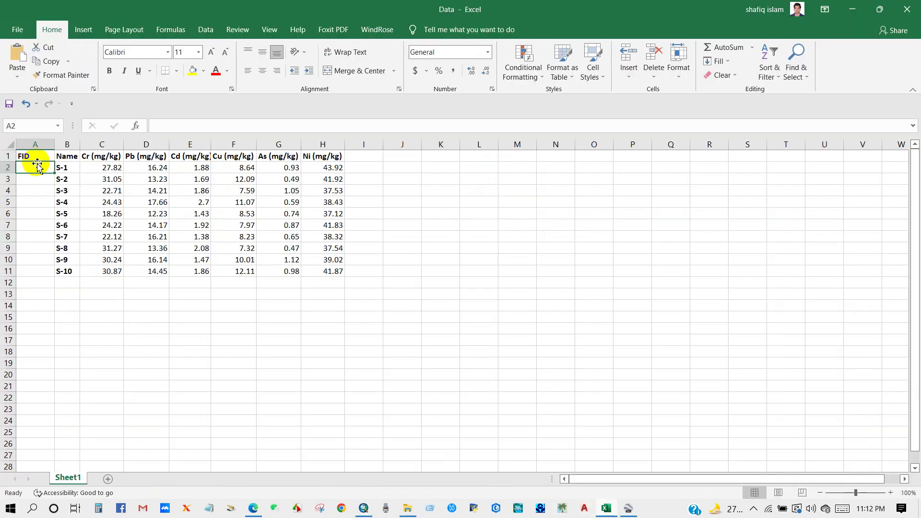
# - Number the FID column 0 to 9 by entering 0, 1, 2 and filling down to row 11
pyautogui.write('0')
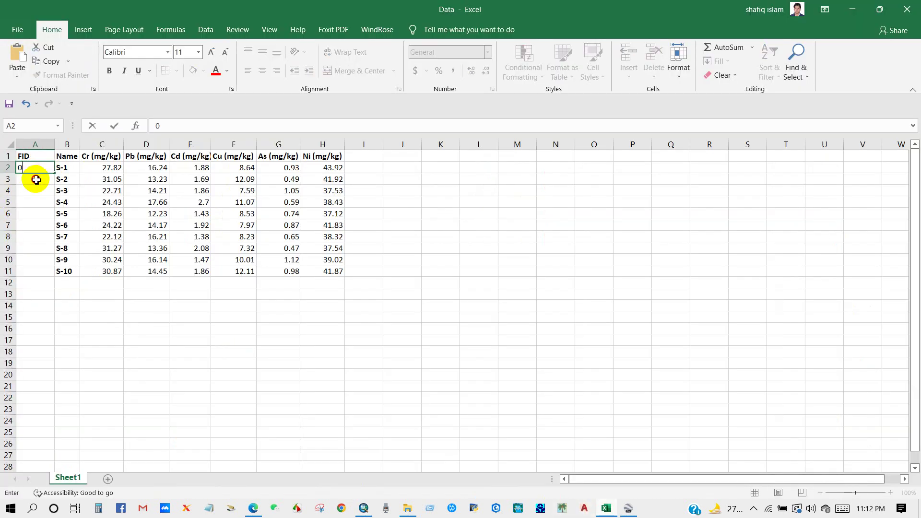
pyautogui.click(36, 179)
pyautogui.write('1')
pyautogui.press('Return')
pyautogui.write('2')
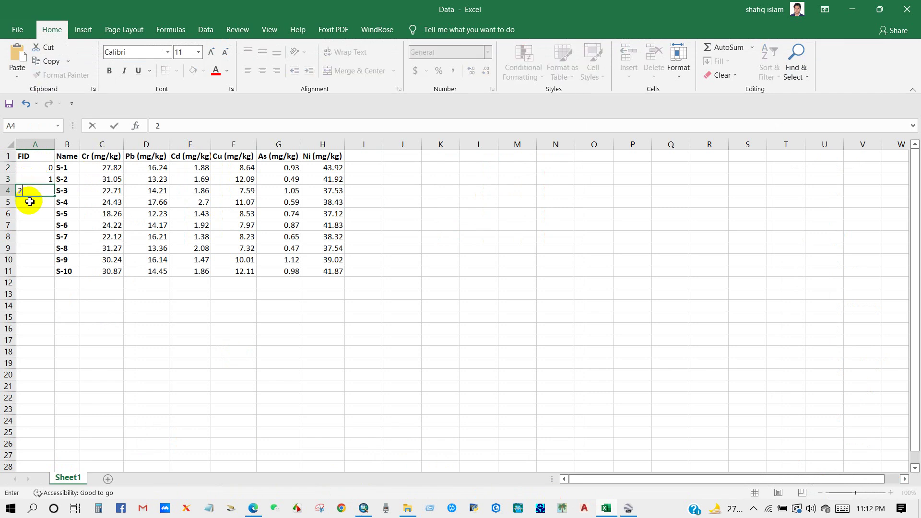
pyautogui.press('Return')
pyautogui.moveTo(46, 171); pyautogui.dragTo(46, 272)
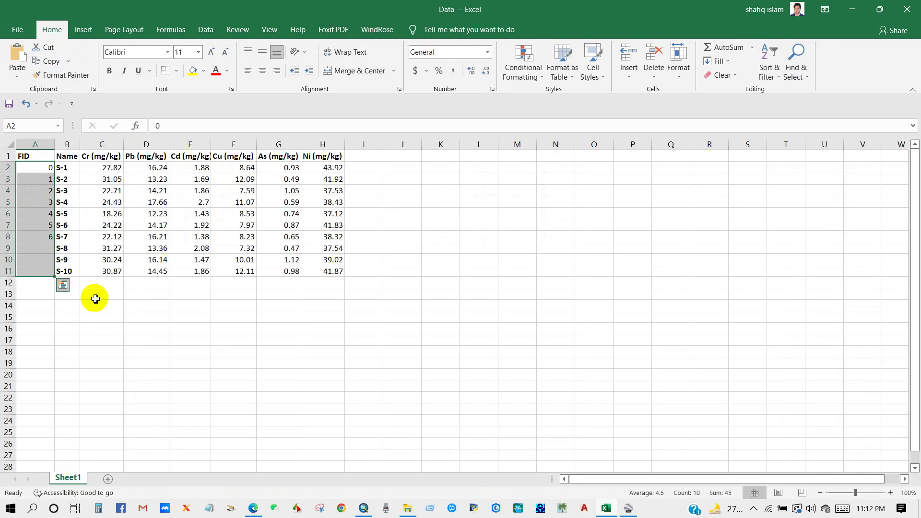
pyautogui.click(118, 311)
pyautogui.moveTo(46, 168); pyautogui.dragTo(38, 271)
pyautogui.click(143, 324)
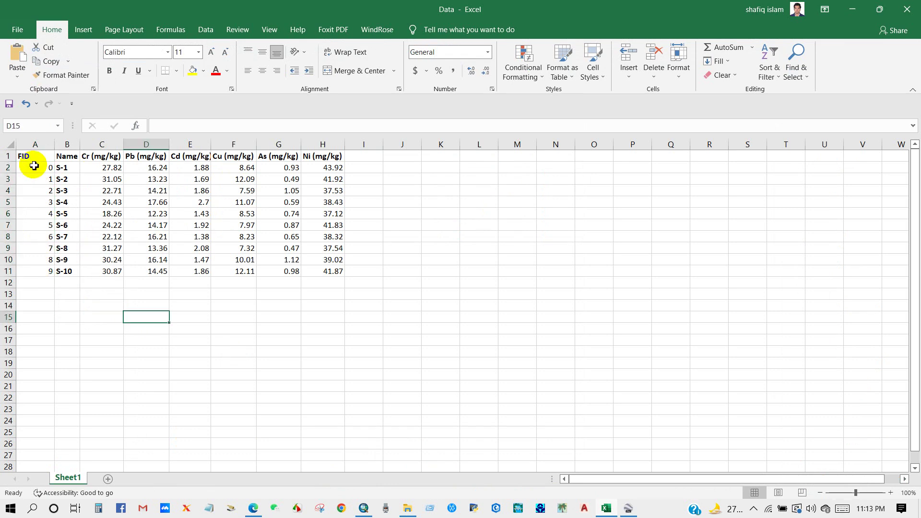
pyautogui.moveTo(33, 158); pyautogui.dragTo(314, 273)
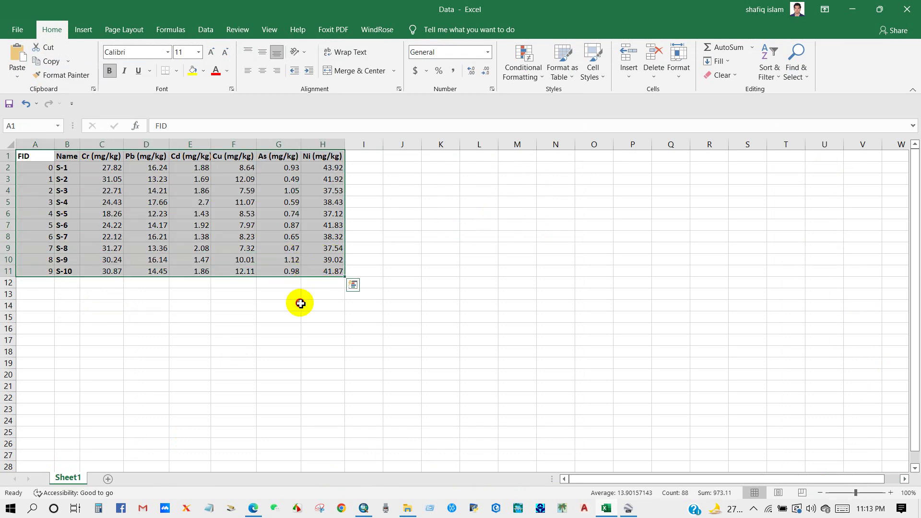
pyautogui.click(288, 305)
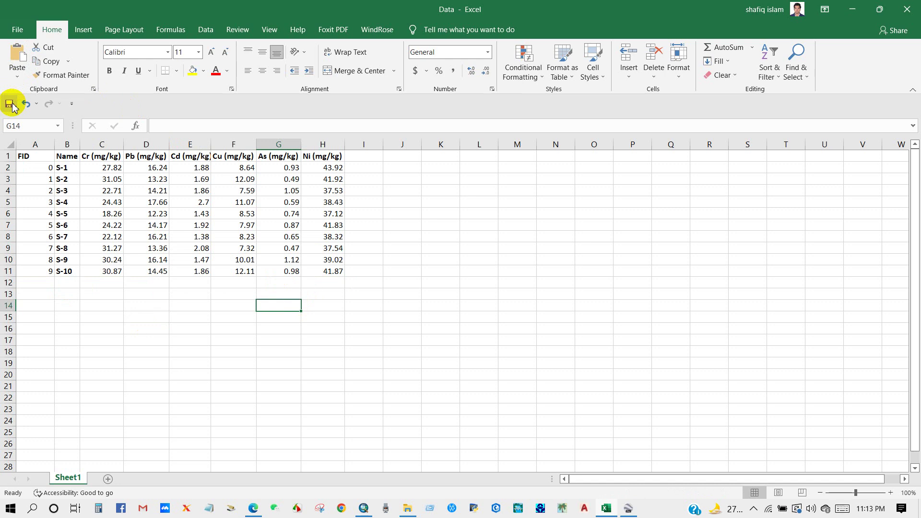
# - Save the sheet on the Desktop as a CSV (Comma delimited) file named Data
pyautogui.click(17, 29)
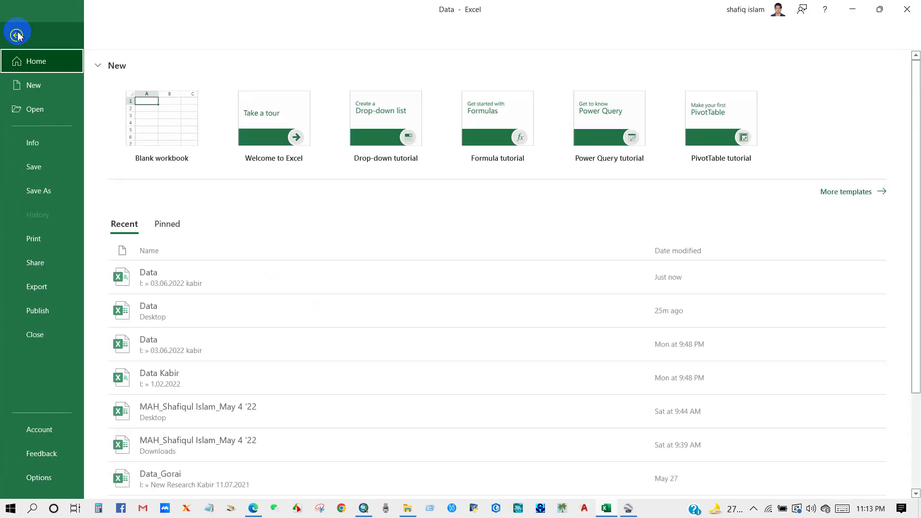
pyautogui.click(39, 191)
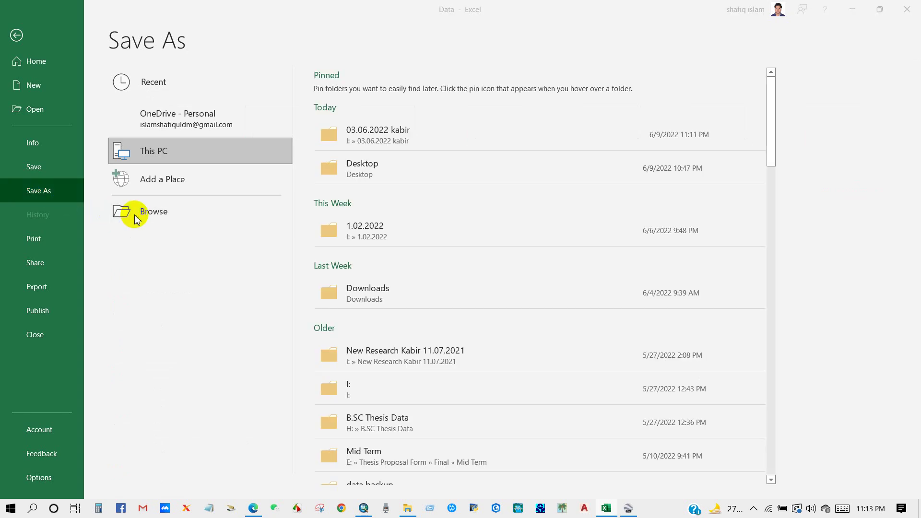
pyautogui.click(137, 219)
pyautogui.click(25, 82)
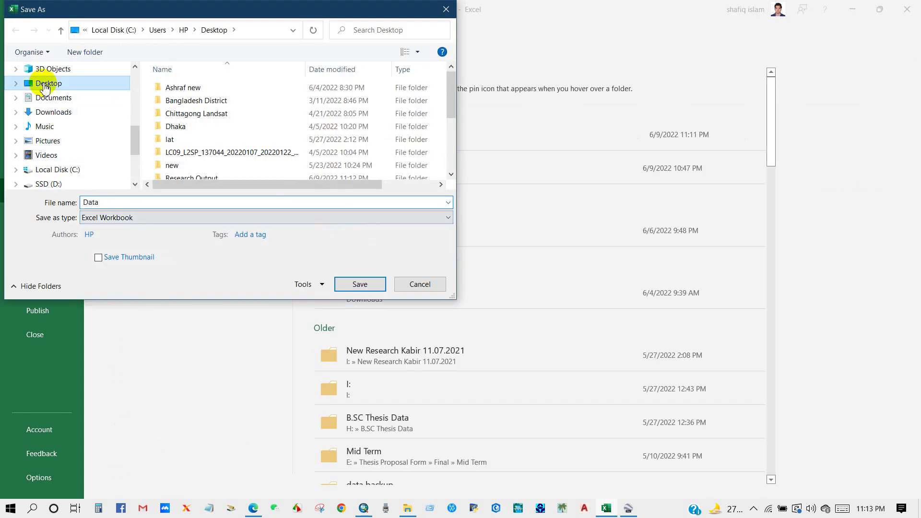
pyautogui.click(126, 218)
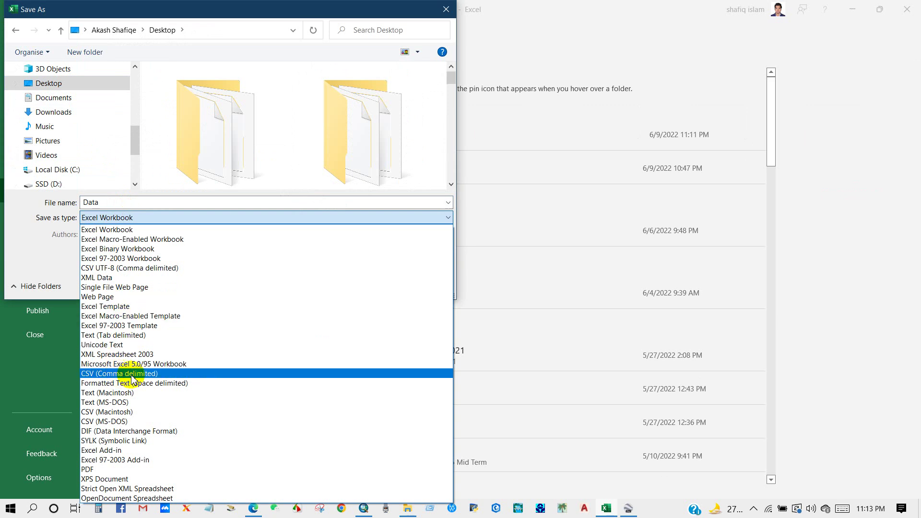
pyautogui.click(129, 374)
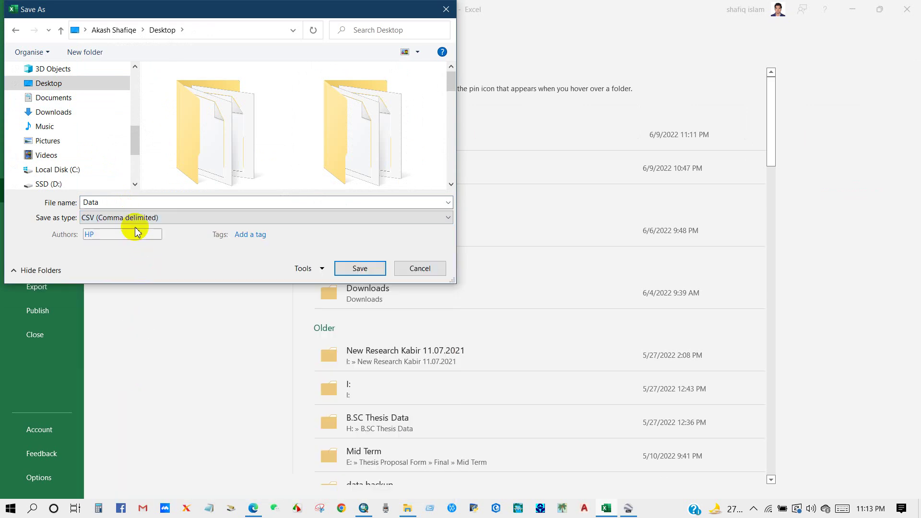
pyautogui.click(361, 268)
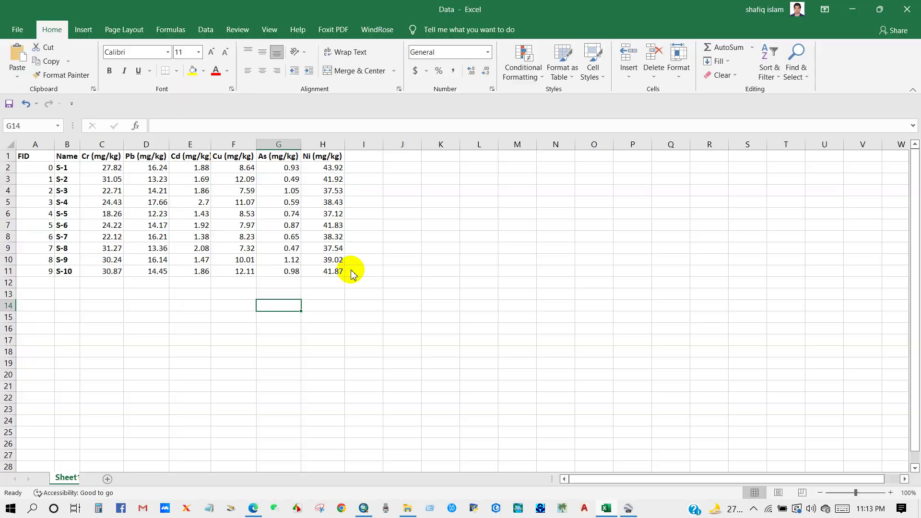
pyautogui.click(418, 294)
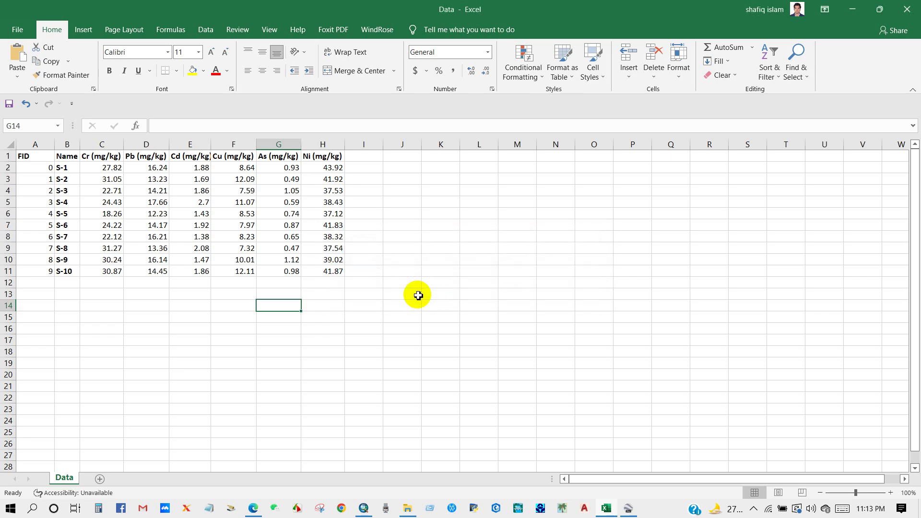
pyautogui.click(416, 294)
# - Close Excel and the attribute table, then add Data.csv from the Desktop to the map
pyautogui.click(905, 12)
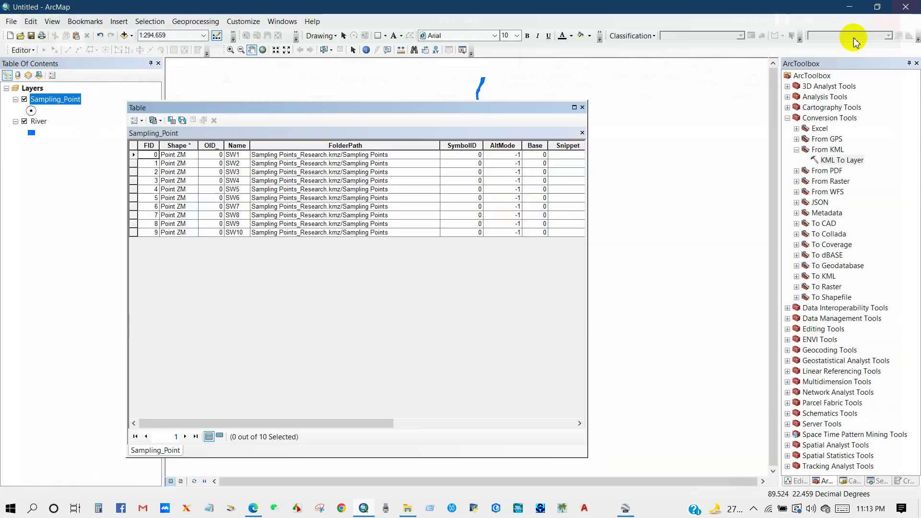
pyautogui.click(582, 107)
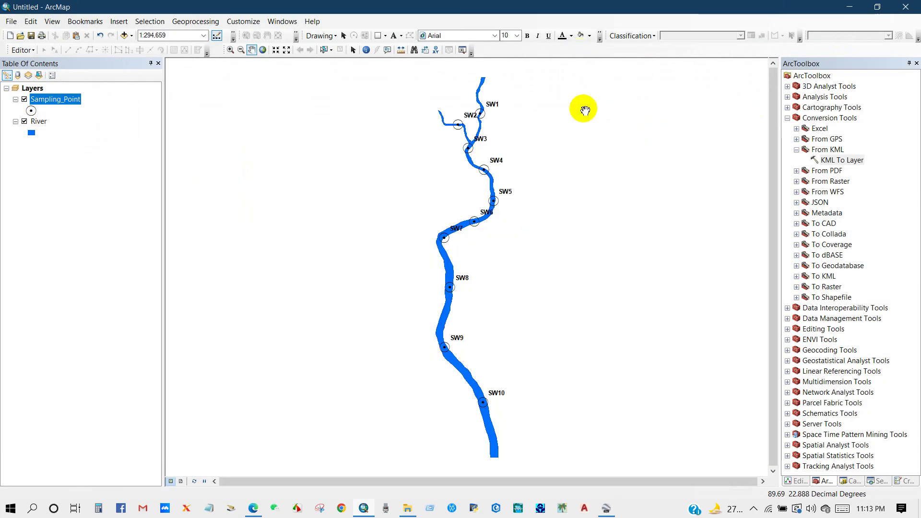
pyautogui.click(75, 112)
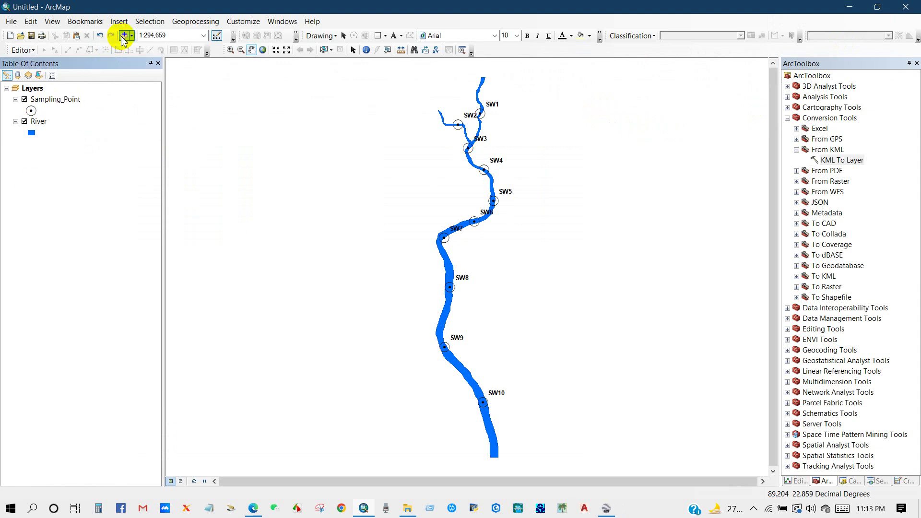
pyautogui.click(124, 36)
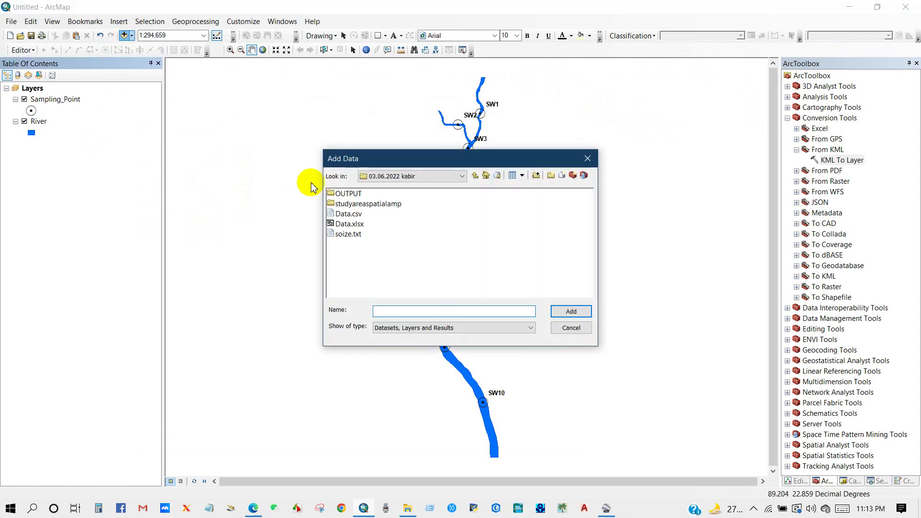
pyautogui.click(413, 176)
pyautogui.scroll(2, 380, 205)
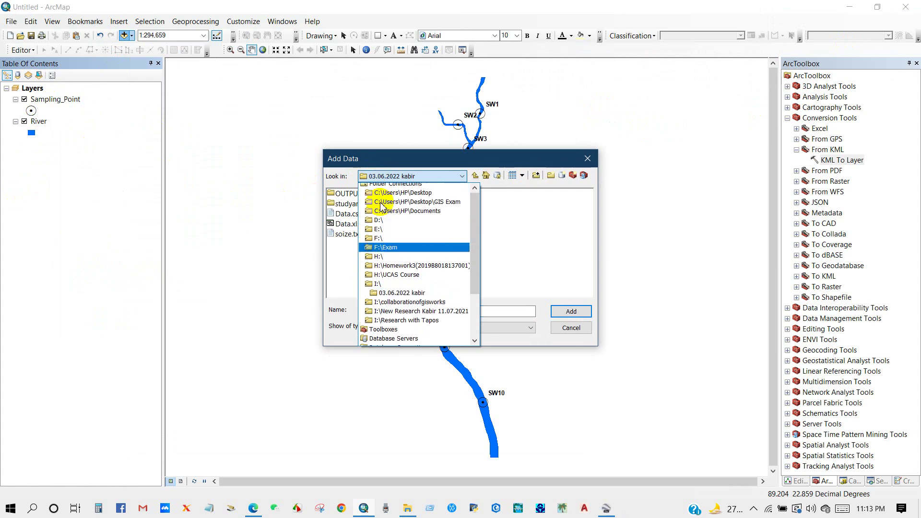
pyautogui.scroll(1, 384, 207)
pyautogui.click(403, 206)
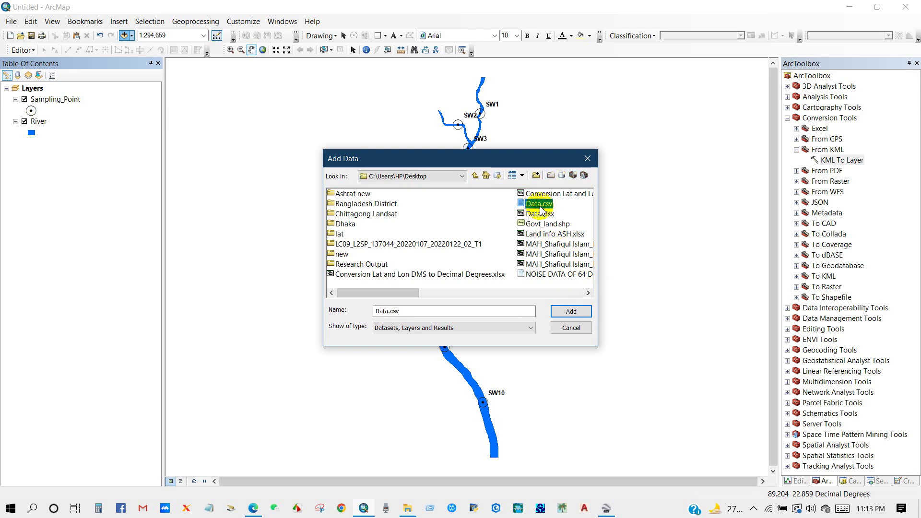
pyautogui.click(565, 317)
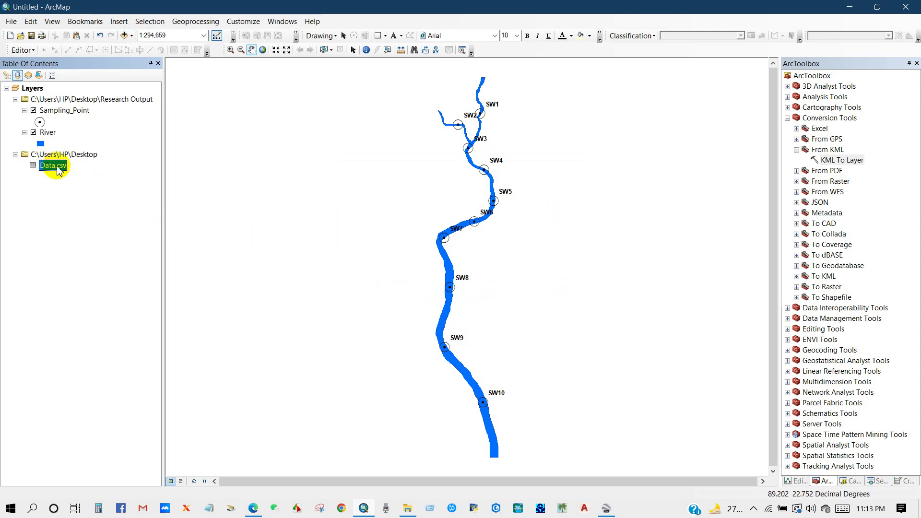
# - Open the Data.csv table to check its ten rows of S-1 to S-10 values, then close it
pyautogui.rightClick(58, 169)
pyautogui.click(84, 174)
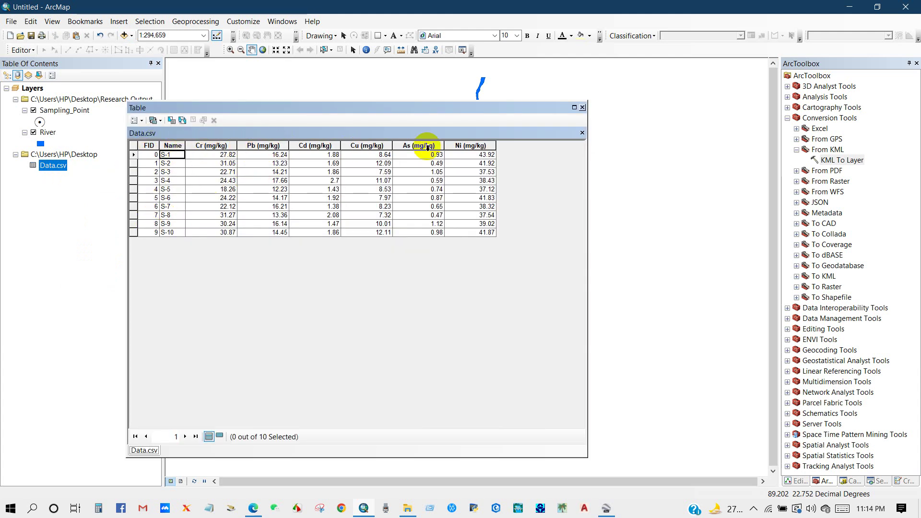
pyautogui.click(582, 108)
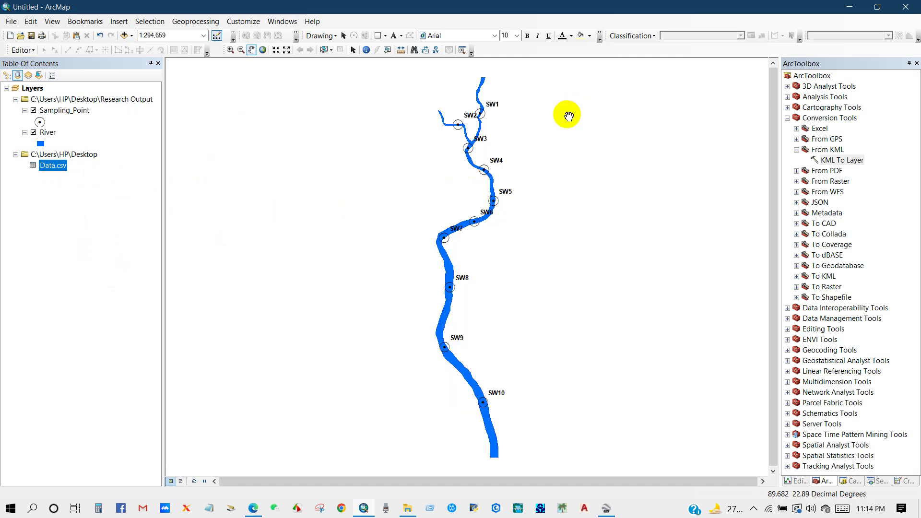
pyautogui.click(59, 115)
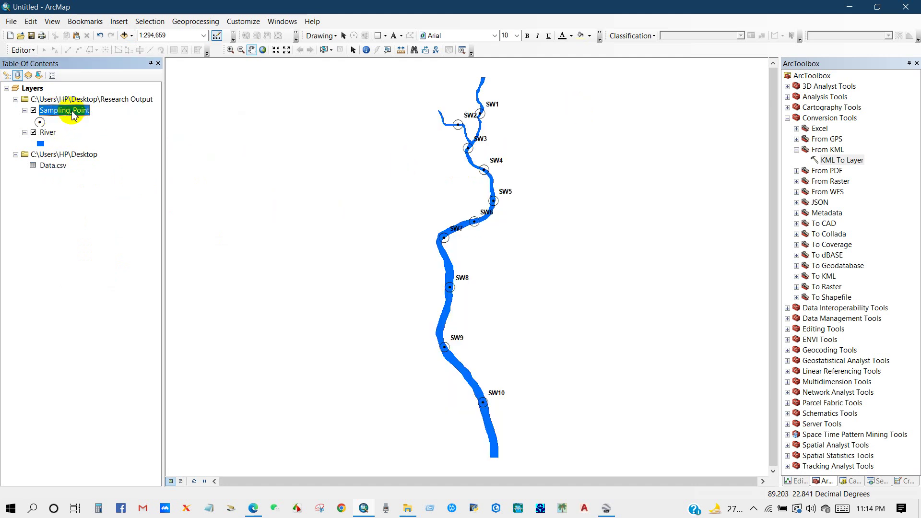
# - Join Data.csv to the Sampling_Point layer using FID as the join field
pyautogui.rightClick(70, 115)
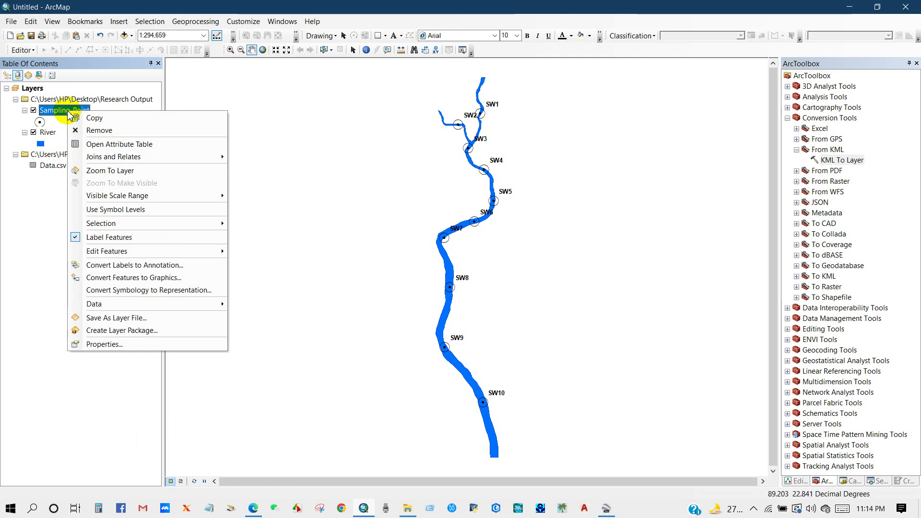
pyautogui.moveTo(98, 156)
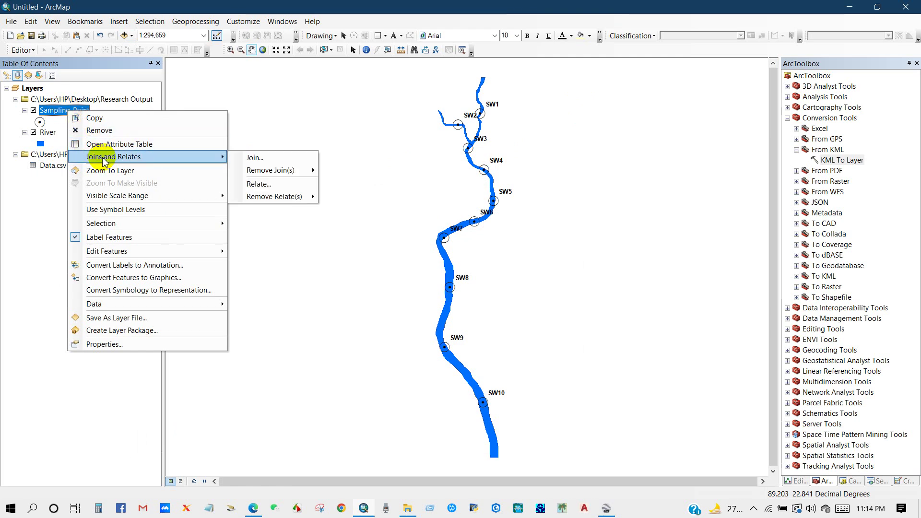
pyautogui.click(251, 157)
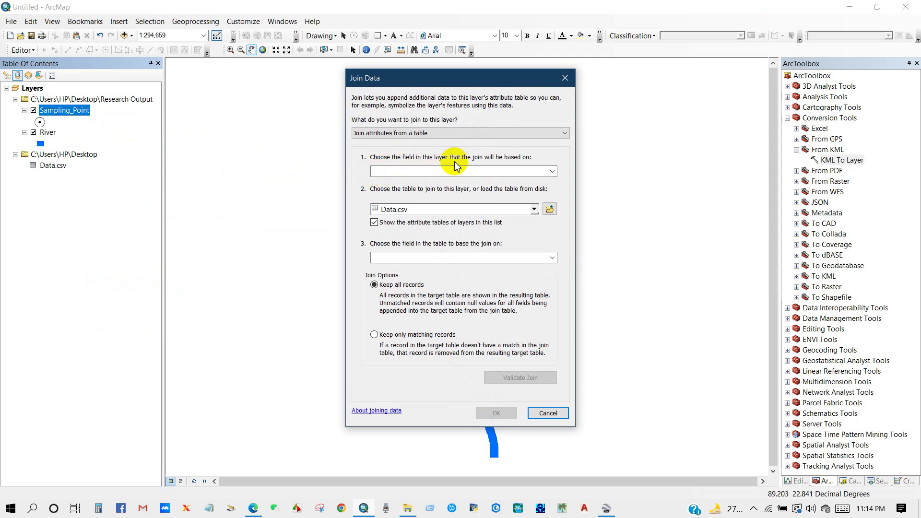
pyautogui.click(552, 171)
pyautogui.click(384, 182)
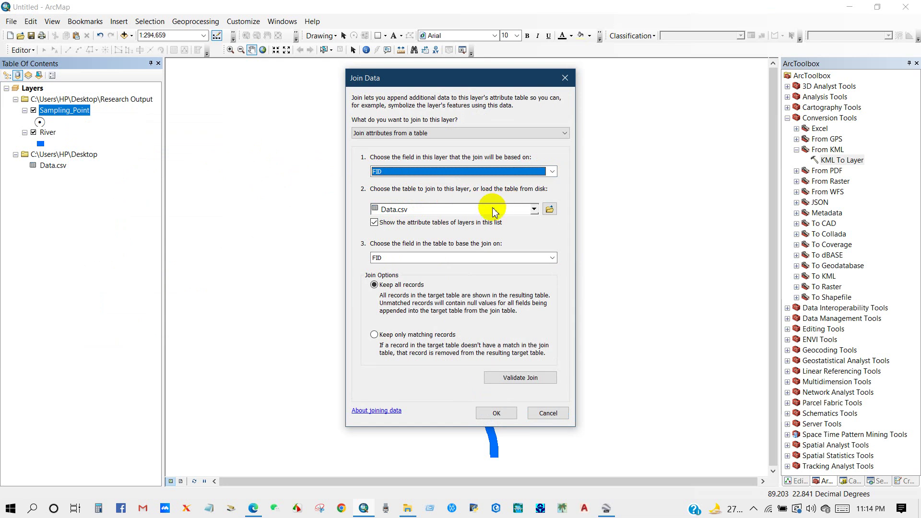
pyautogui.click(486, 415)
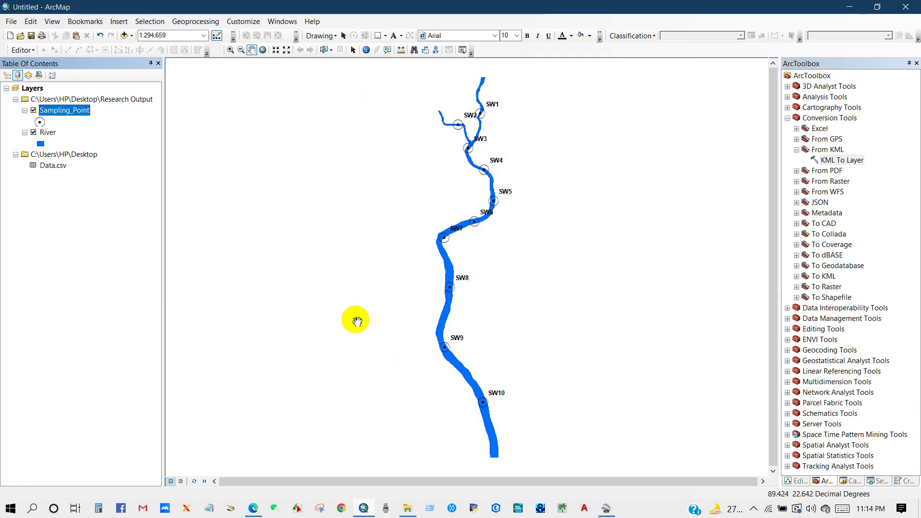
# - List layers by drawing order and review the joined concentration fields in the Sampling_Point attribute table
pyautogui.click(6, 77)
pyautogui.rightClick(49, 104)
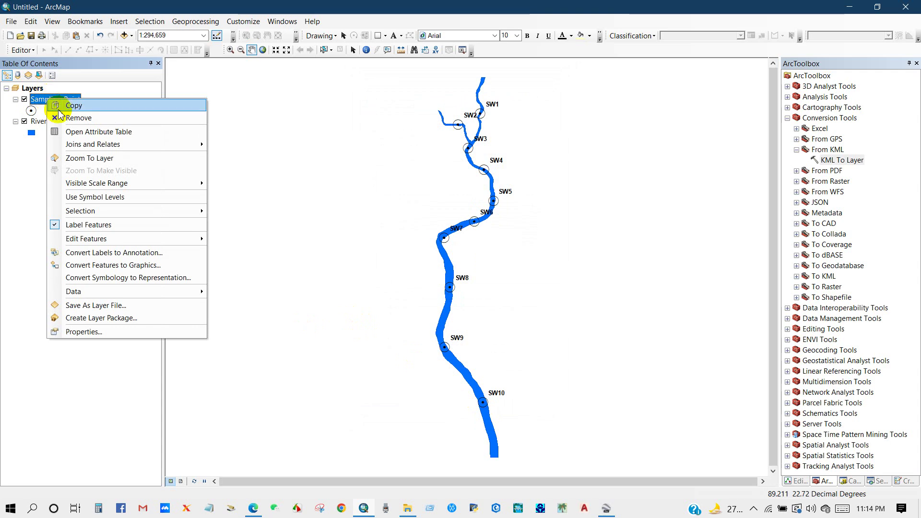
pyautogui.click(74, 130)
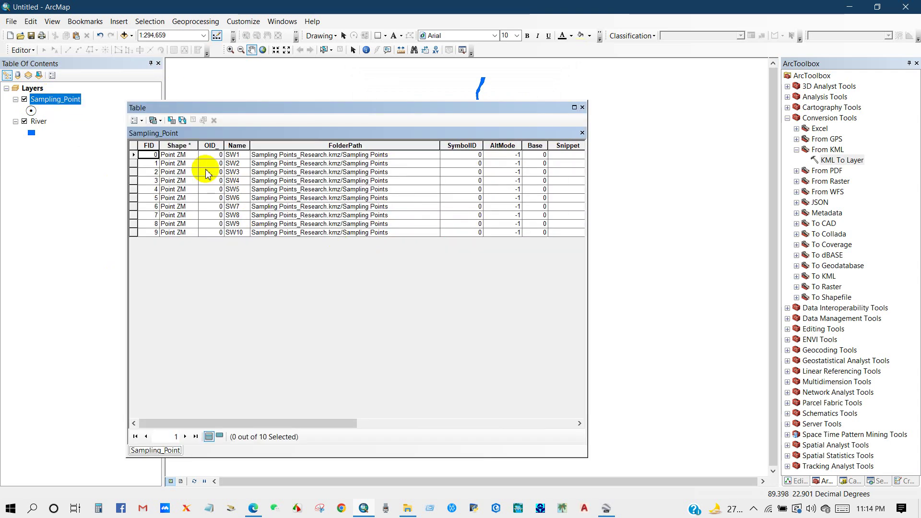
pyautogui.moveTo(213, 424); pyautogui.dragTo(438, 431)
pyautogui.moveTo(335, 377); pyautogui.dragTo(206, 180)
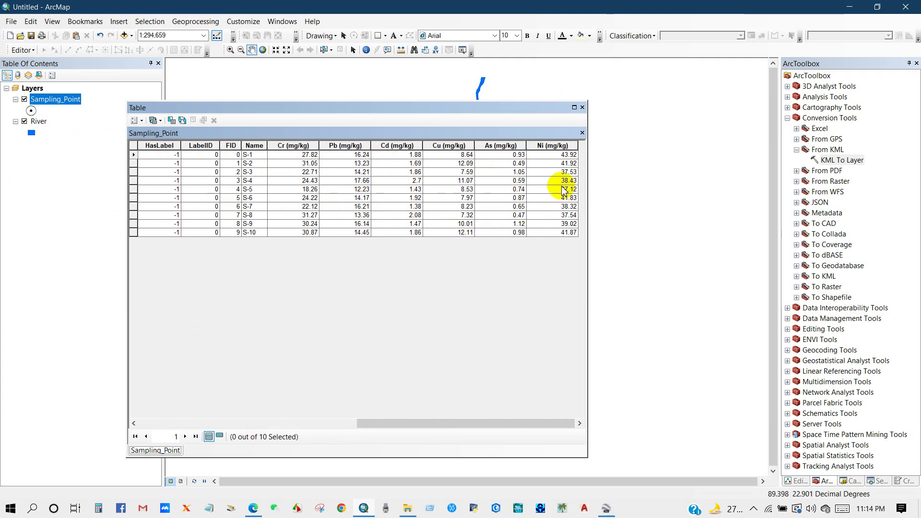
pyautogui.click(583, 108)
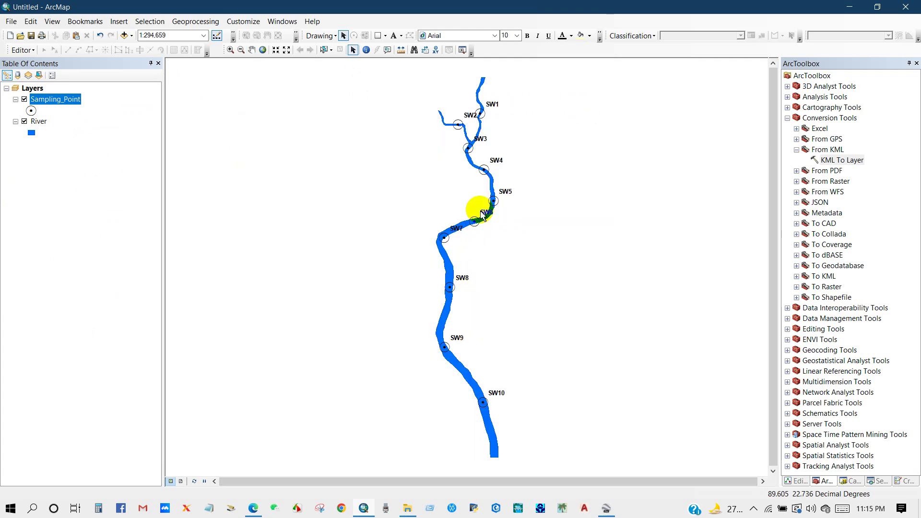
# - Switch to layout view and zoom the map to the Sampling_Point layer
pyautogui.click(182, 482)
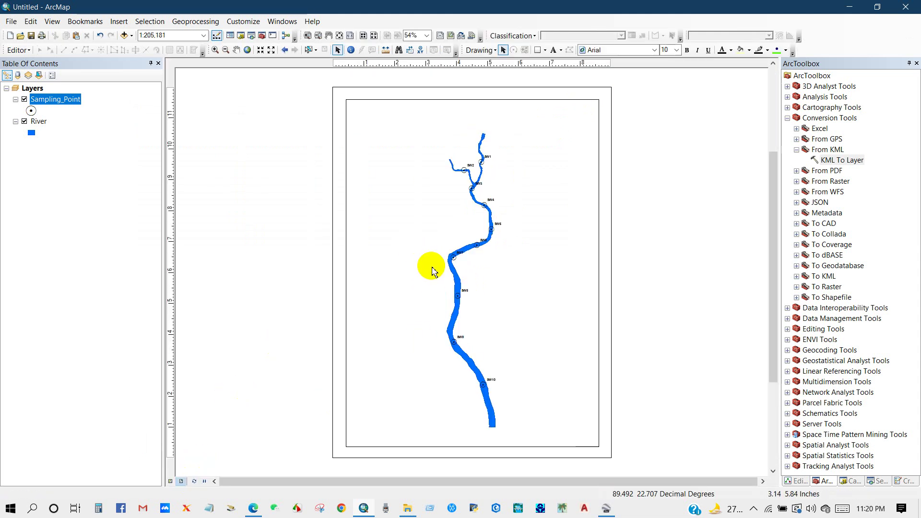
pyautogui.rightClick(42, 99)
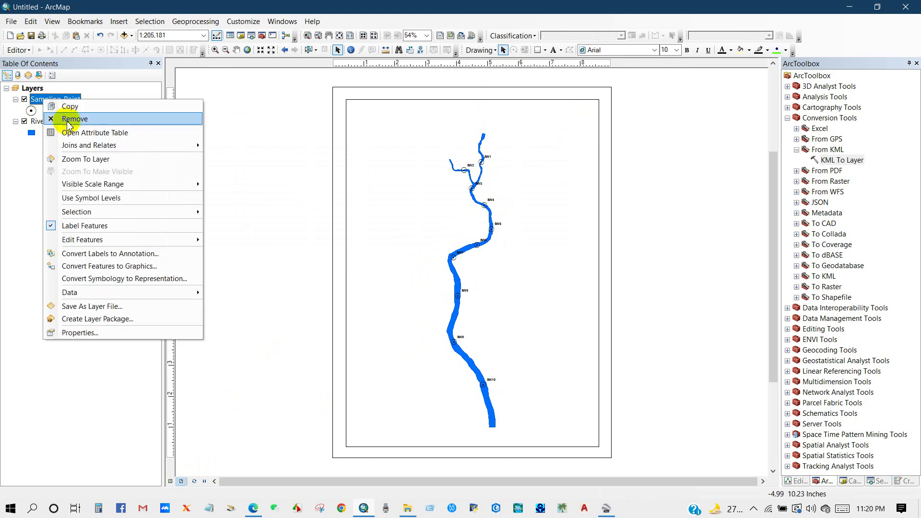
pyautogui.click(85, 159)
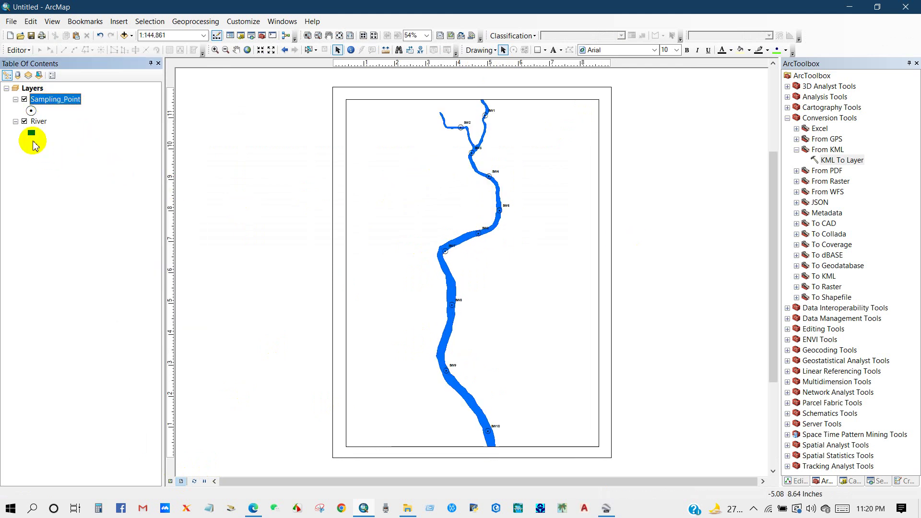
# - Set the Sampling_Point label size to 14 and begin editing the marker symbol size
pyautogui.rightClick(54, 106)
pyautogui.click(76, 335)
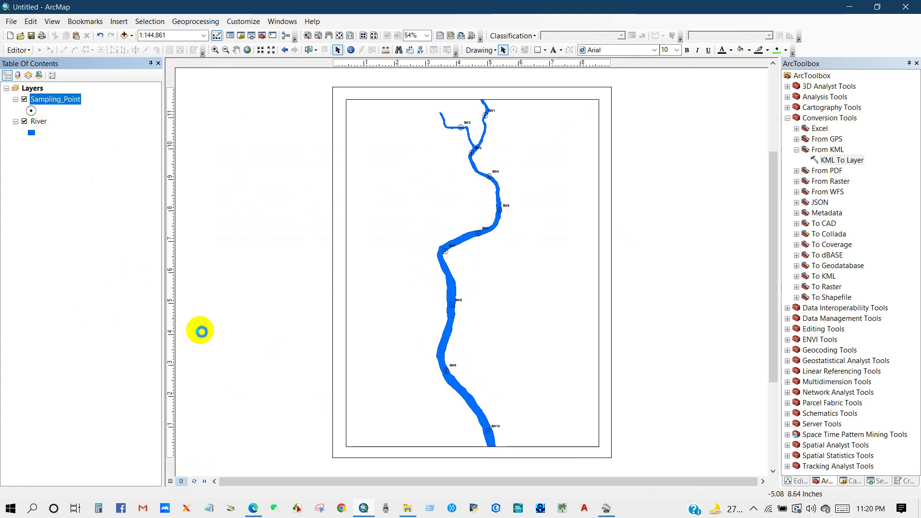
pyautogui.click(538, 256)
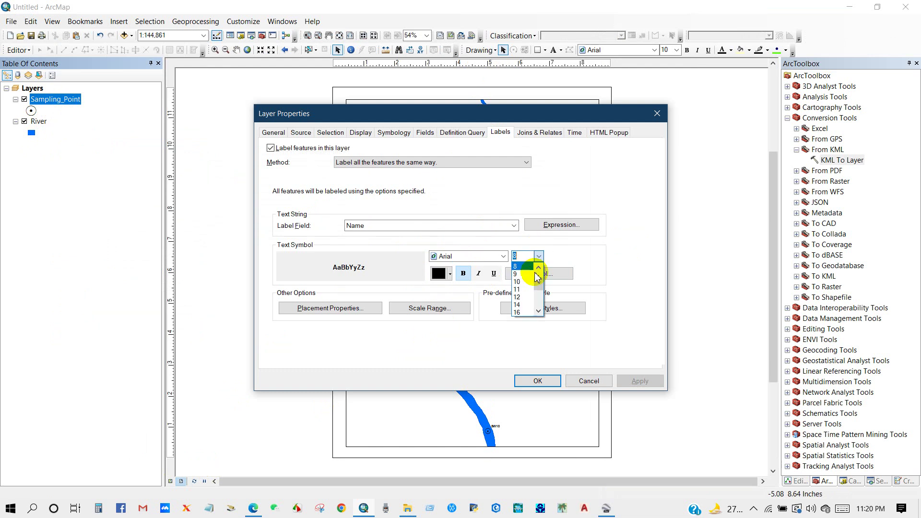
pyautogui.click(517, 306)
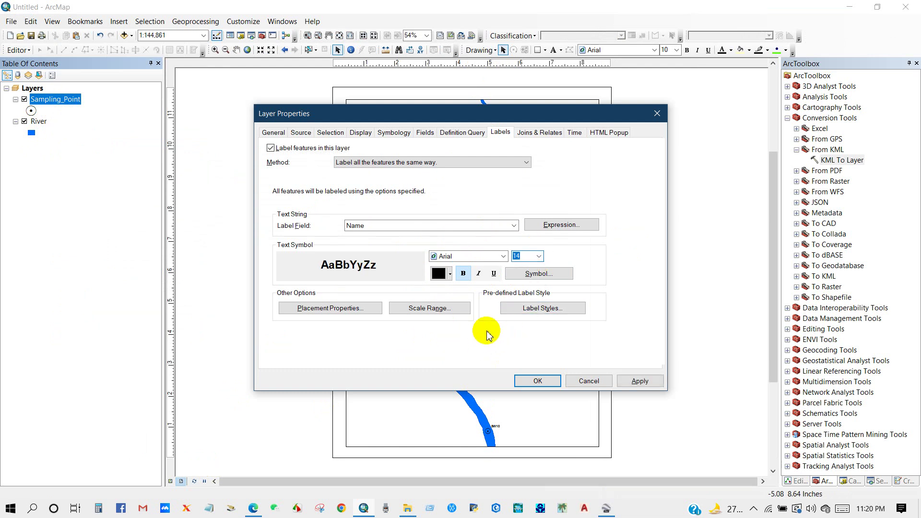
pyautogui.click(531, 382)
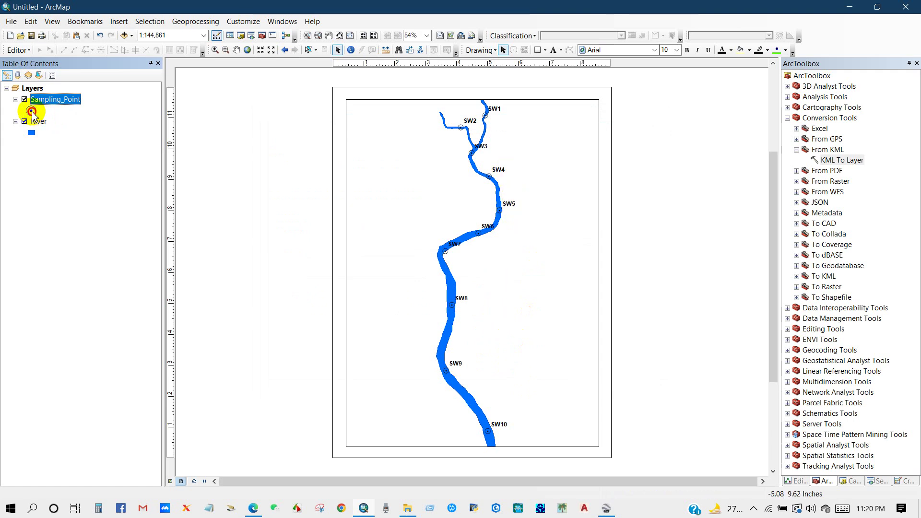
pyautogui.click(32, 112)
pyautogui.doubleClick(370, 220)
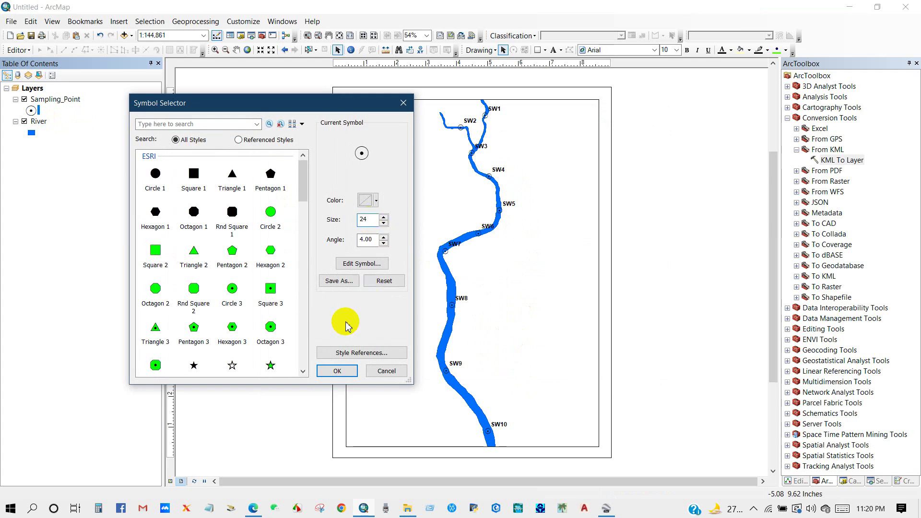
# - Apply the size-24 sampling point symbol and set the River fill to No Color, keeping its blue outline
pyautogui.click(337, 371)
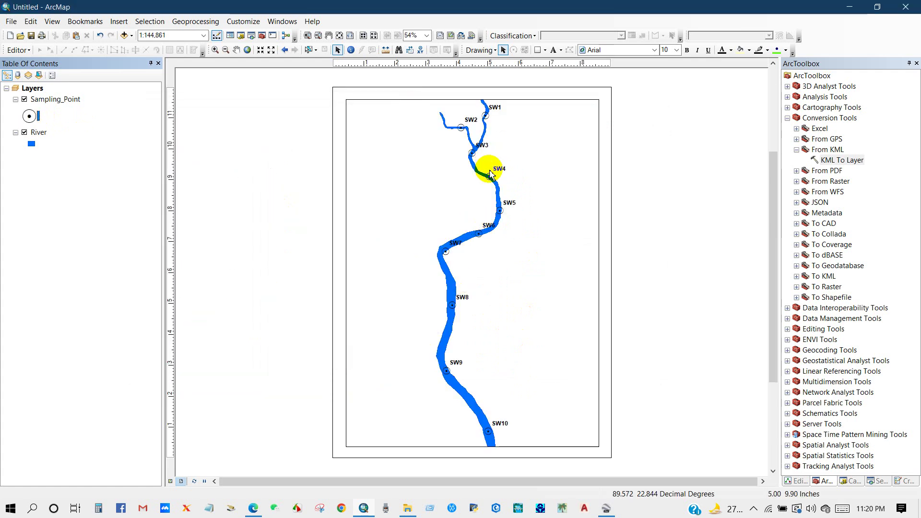
pyautogui.click(31, 144)
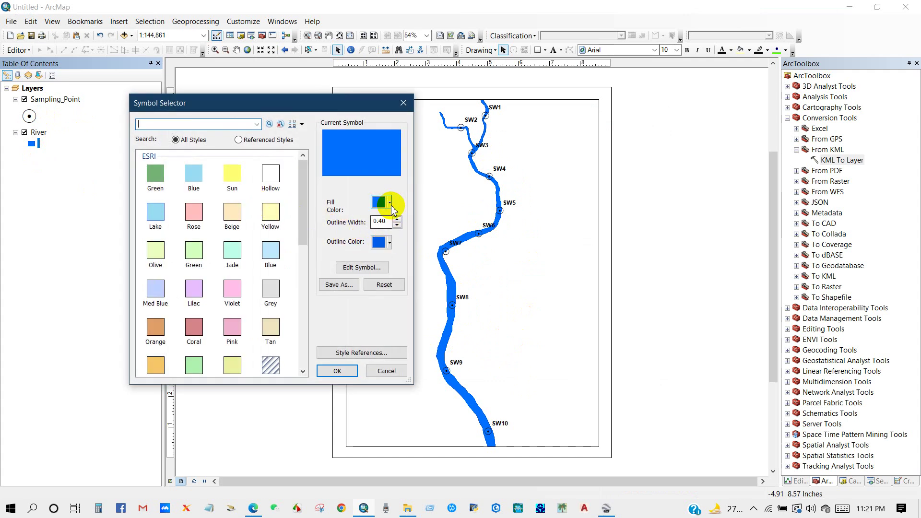
pyautogui.click(390, 203)
pyautogui.click(399, 220)
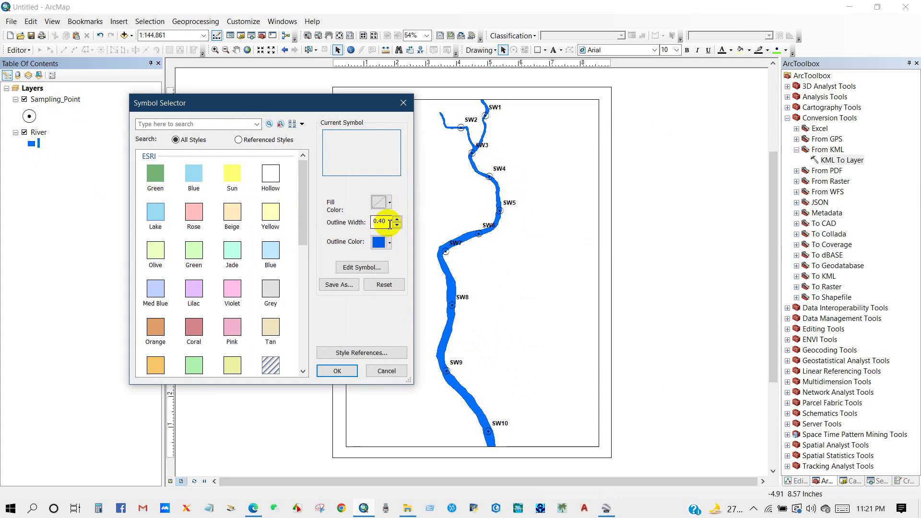
pyautogui.click(328, 370)
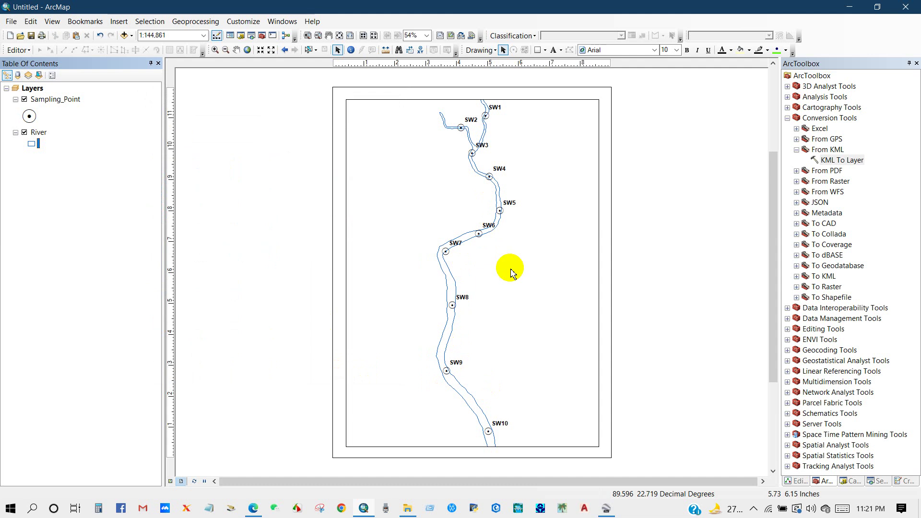
pyautogui.click(787, 118)
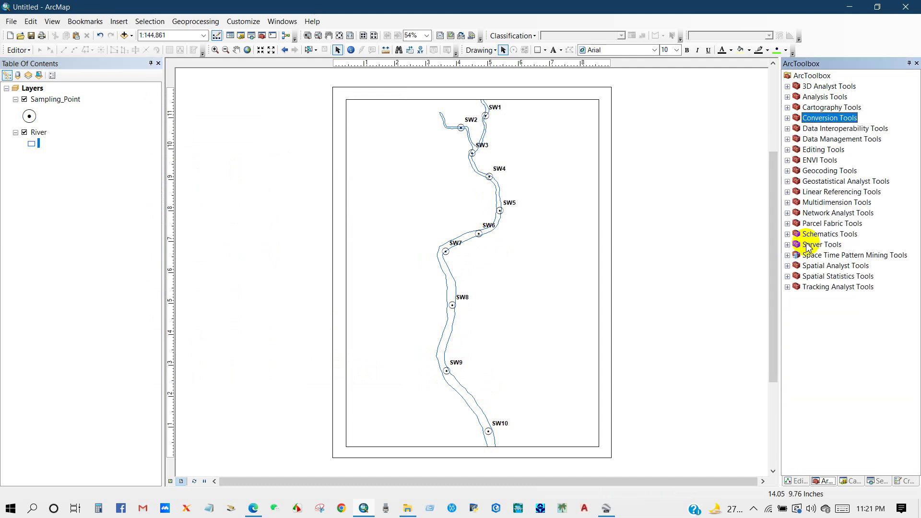
# - Open the IDW tool from Spatial Analyst Tools > Interpolation in ArcToolbox
pyautogui.click(814, 267)
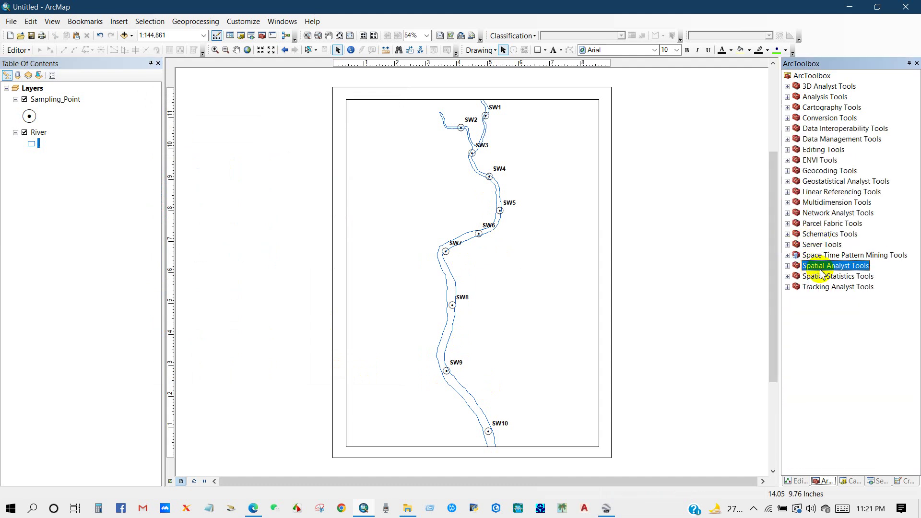
pyautogui.click(787, 266)
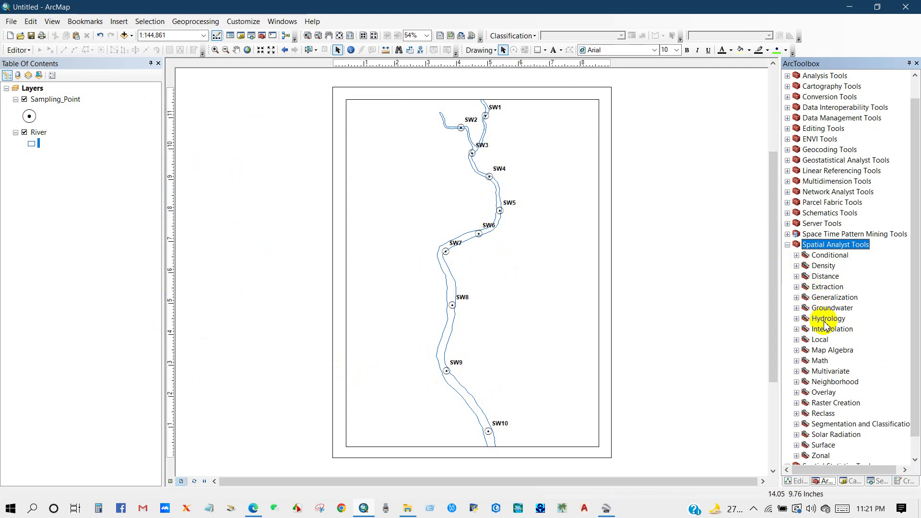
pyautogui.scroll(-1, 826, 321)
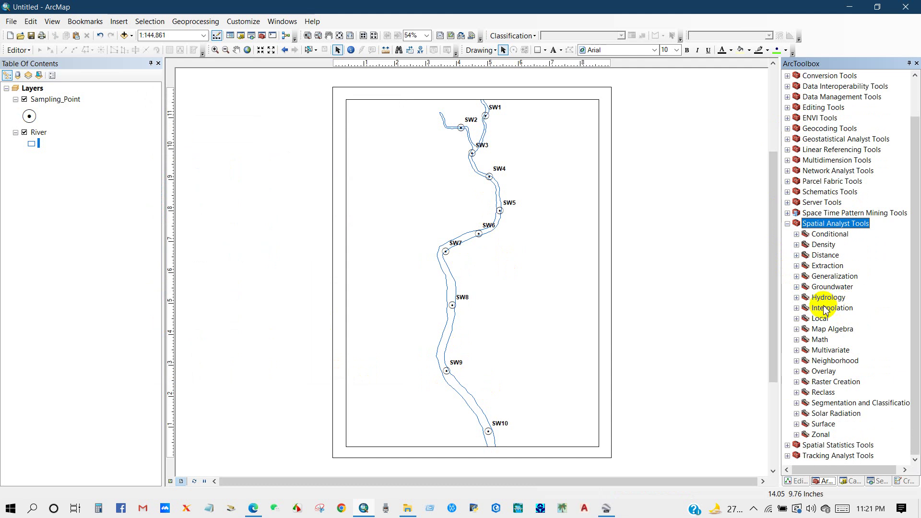
pyautogui.click(825, 308)
pyautogui.click(797, 308)
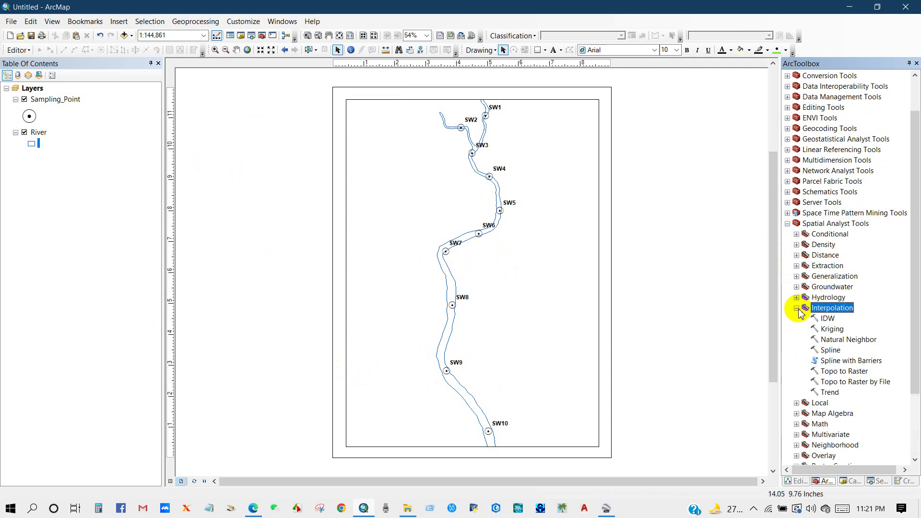
pyautogui.click(826, 319)
pyautogui.doubleClick(827, 319)
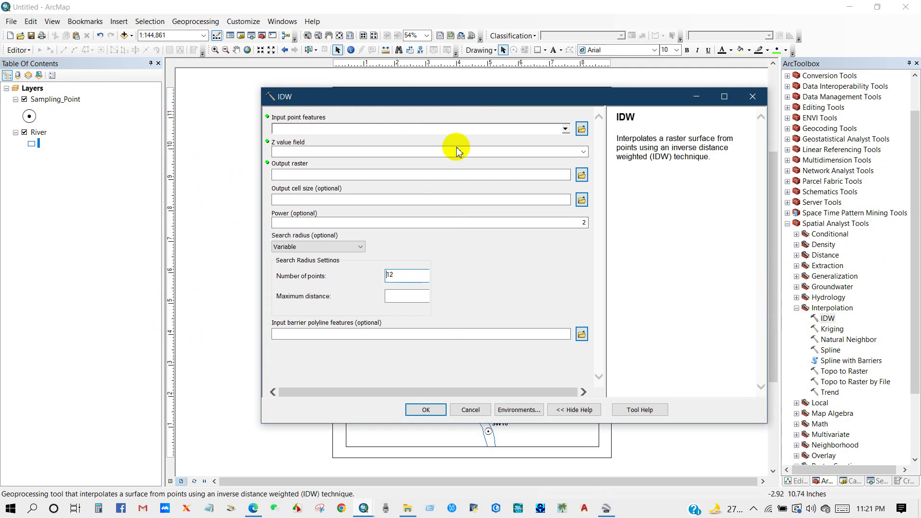
# - Set IDW input to Sampling_Point and Z value to Data.csv.Cr (mg/kg), renaming the output Idw_cr
pyautogui.click(566, 130)
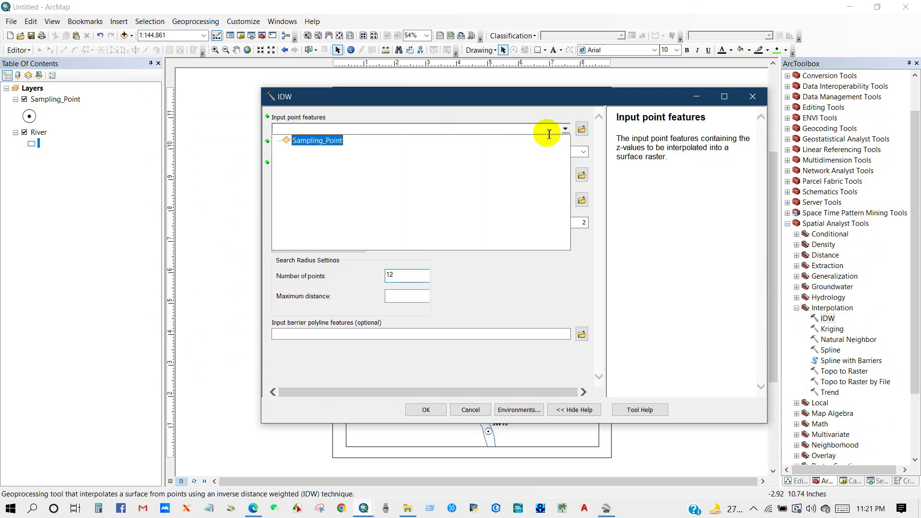
pyautogui.click(323, 140)
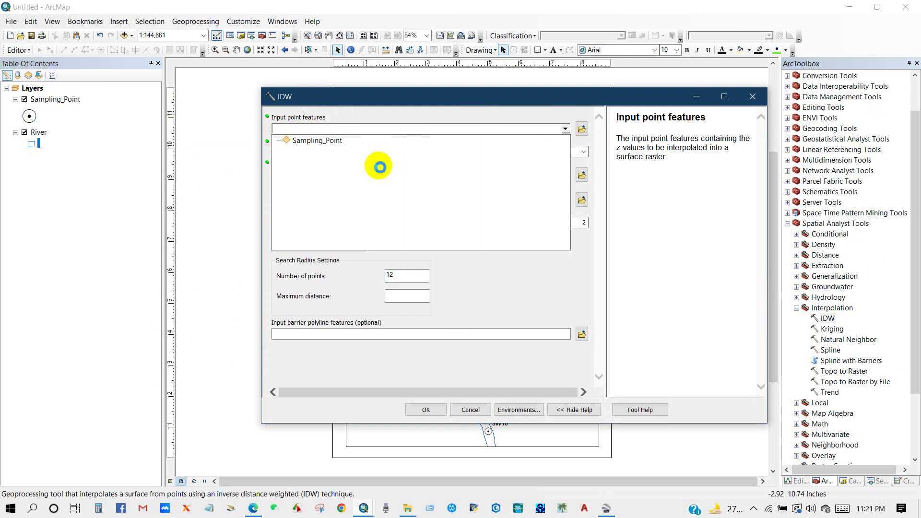
pyautogui.click(583, 152)
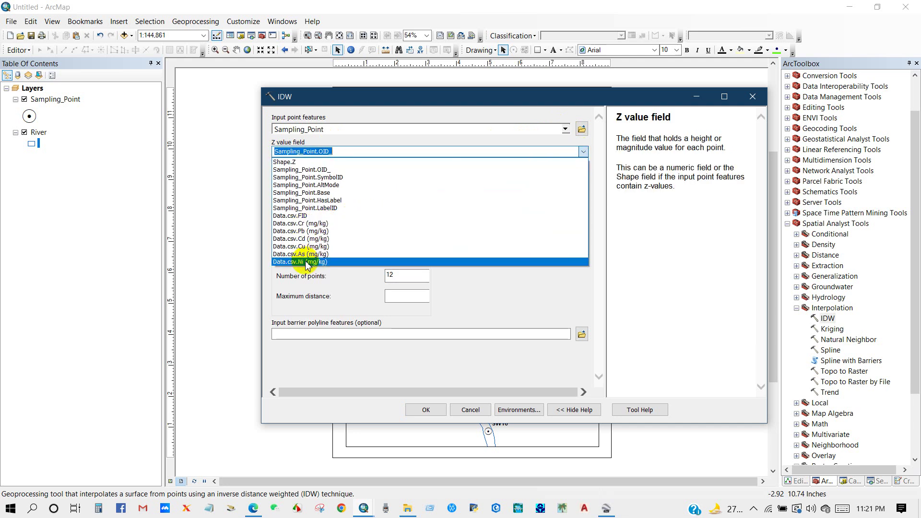
pyautogui.click(303, 223)
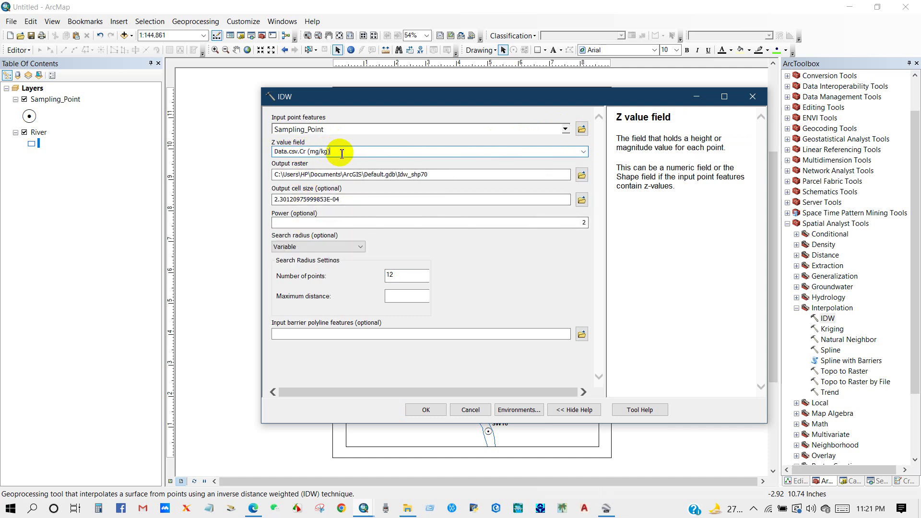
pyautogui.moveTo(428, 175); pyautogui.dragTo(413, 176)
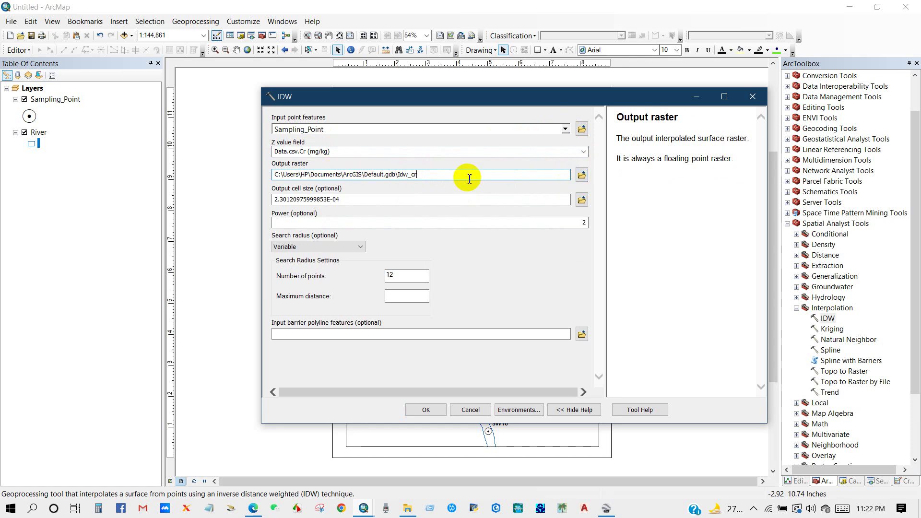
# - Set the processing extent to match the River layer and use River as the raster analysis mask
pyautogui.click(510, 411)
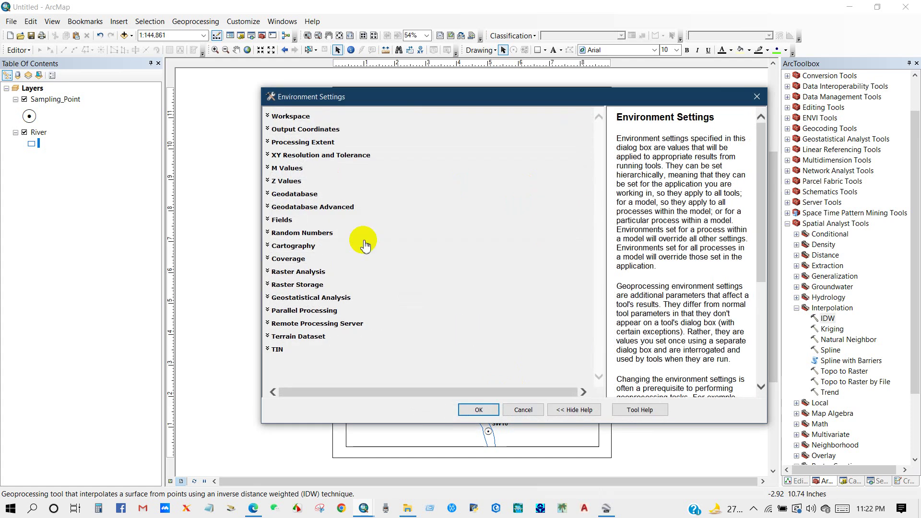
pyautogui.click(304, 143)
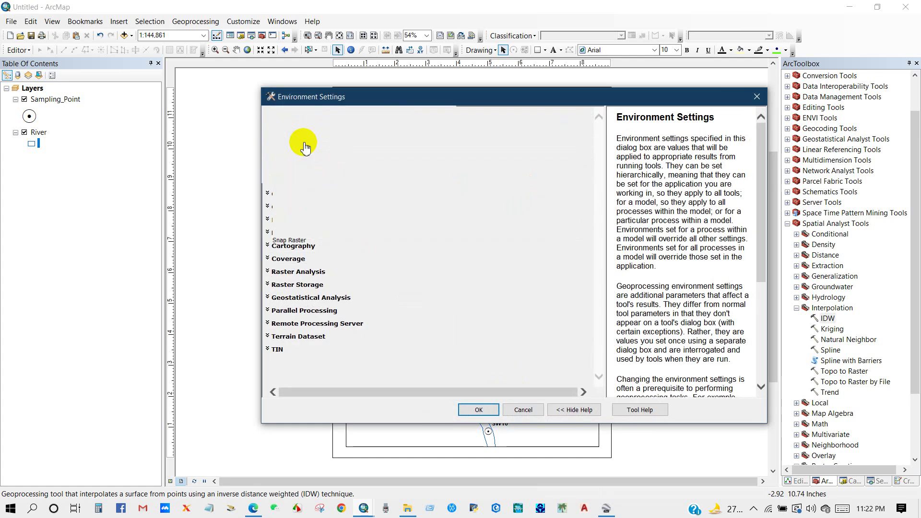
pyautogui.click(388, 167)
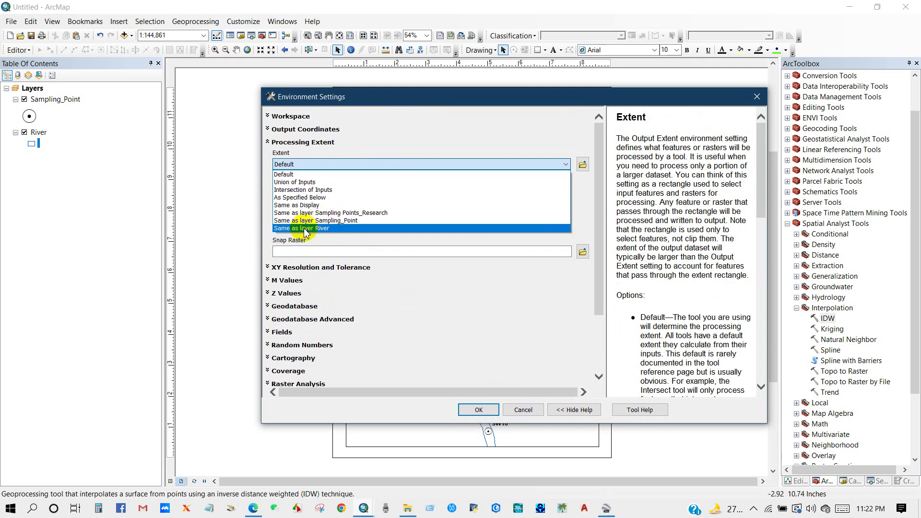
pyautogui.click(304, 228)
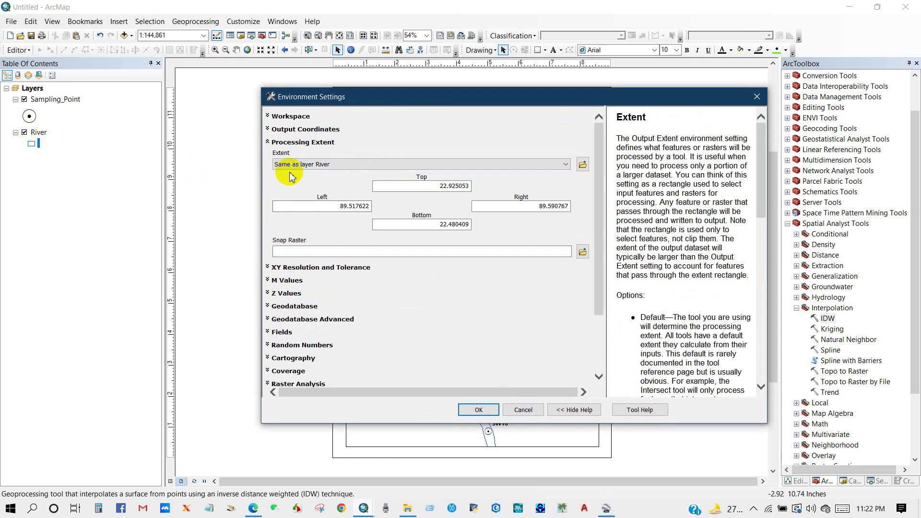
pyautogui.moveTo(598, 232); pyautogui.dragTo(595, 306)
pyautogui.click(308, 305)
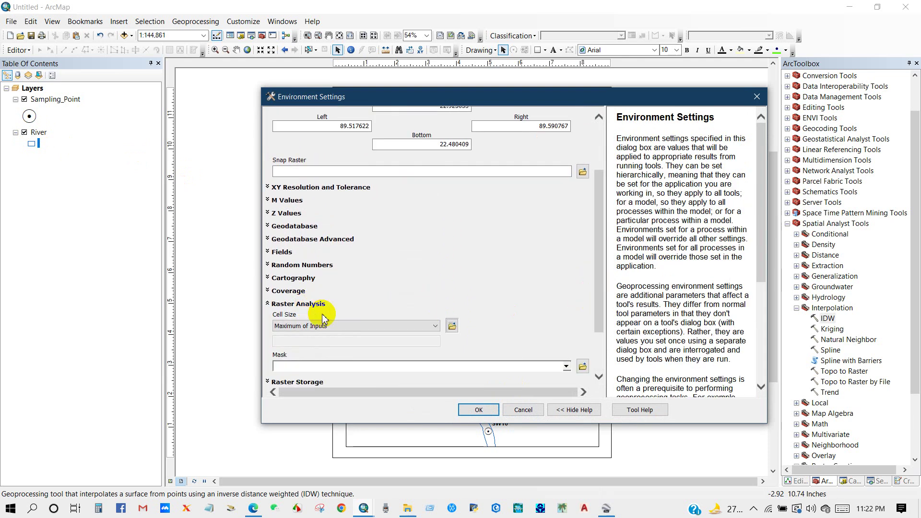
pyautogui.moveTo(598, 318); pyautogui.dragTo(602, 334)
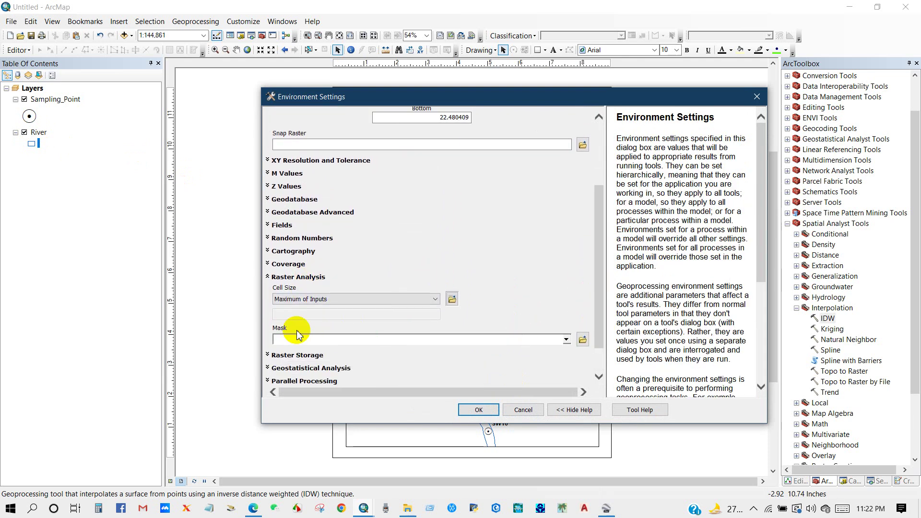
pyautogui.click(567, 340)
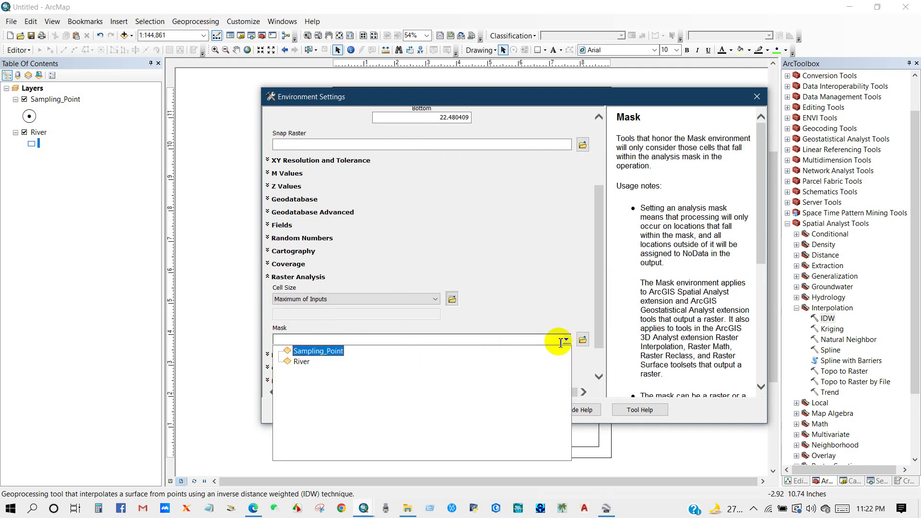
pyautogui.click(301, 362)
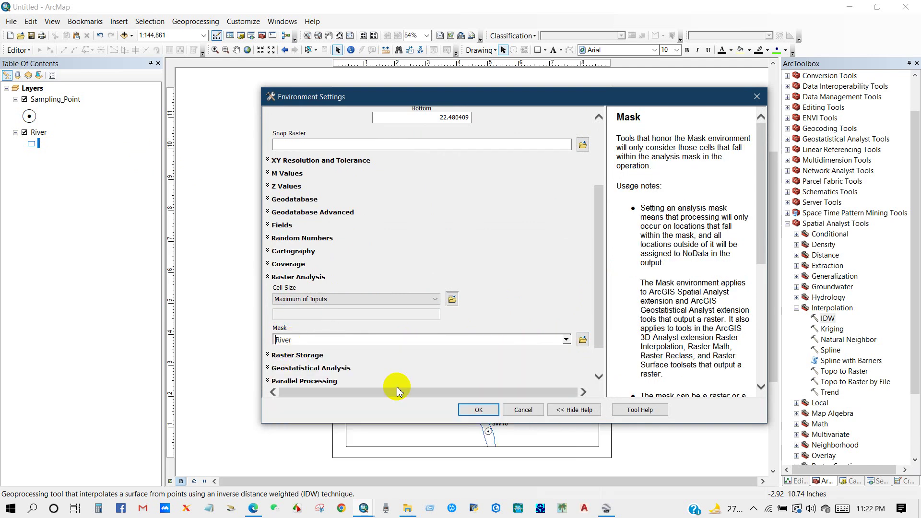
pyautogui.click(474, 409)
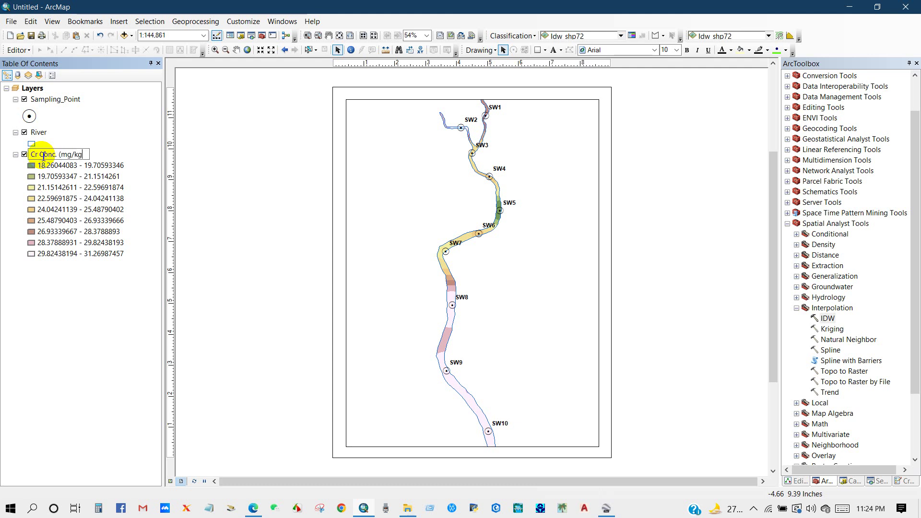
# - Confirm 'Cr Conc. (mg/kg)' as the new name of the IDW raster layer
pyautogui.press('Return')
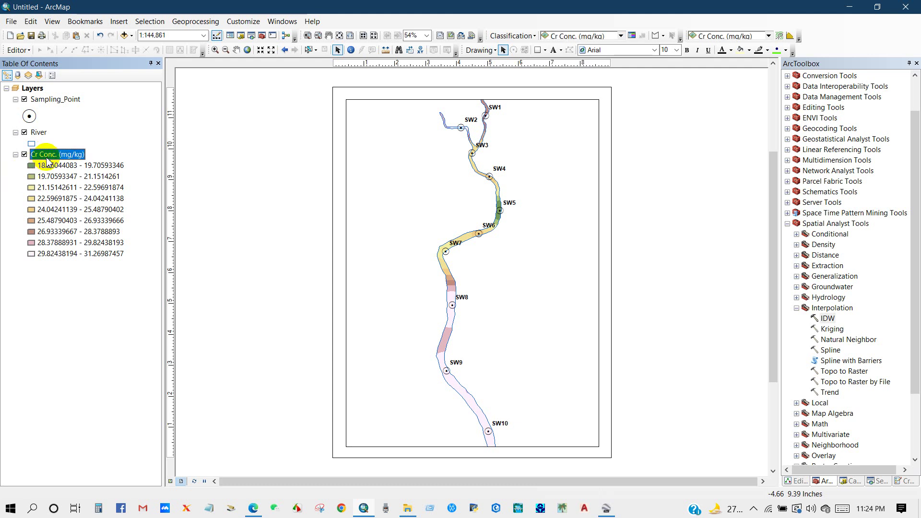
# - Symbolize Cr Conc. (mg/kg) with 6 classes, labels at 4 significant digits, and a green-to-red ramp
pyautogui.rightClick(53, 158)
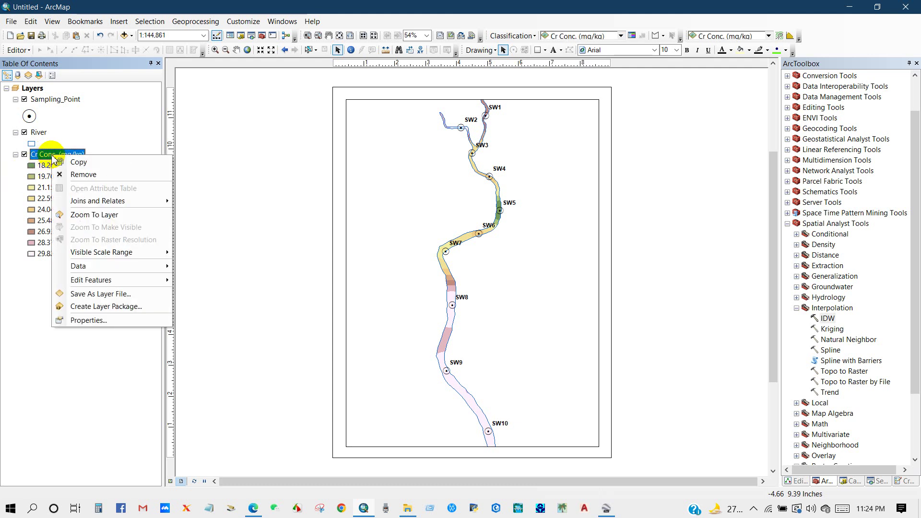
pyautogui.click(91, 319)
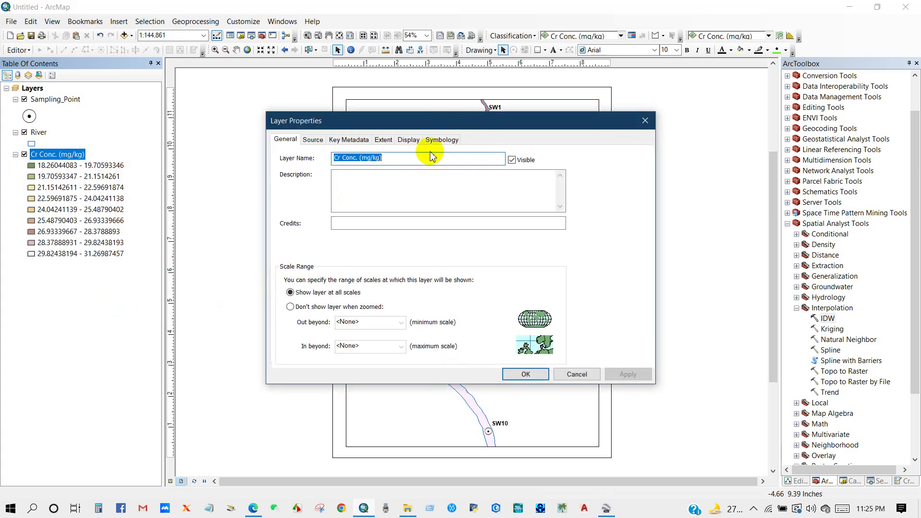
pyautogui.click(440, 141)
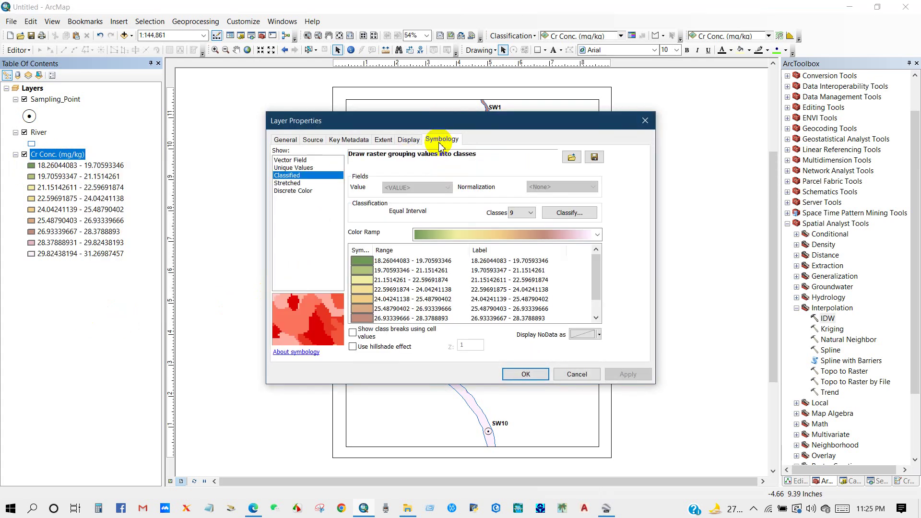
pyautogui.click(529, 213)
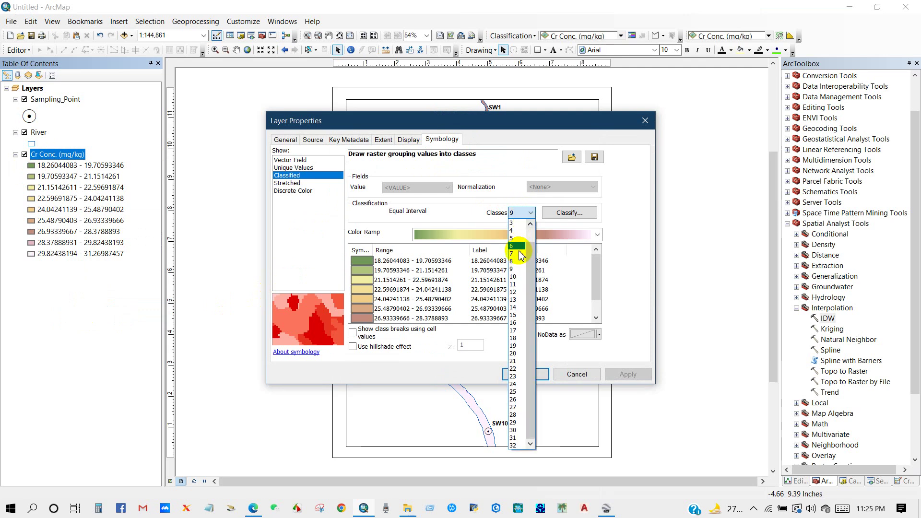
pyautogui.click(514, 246)
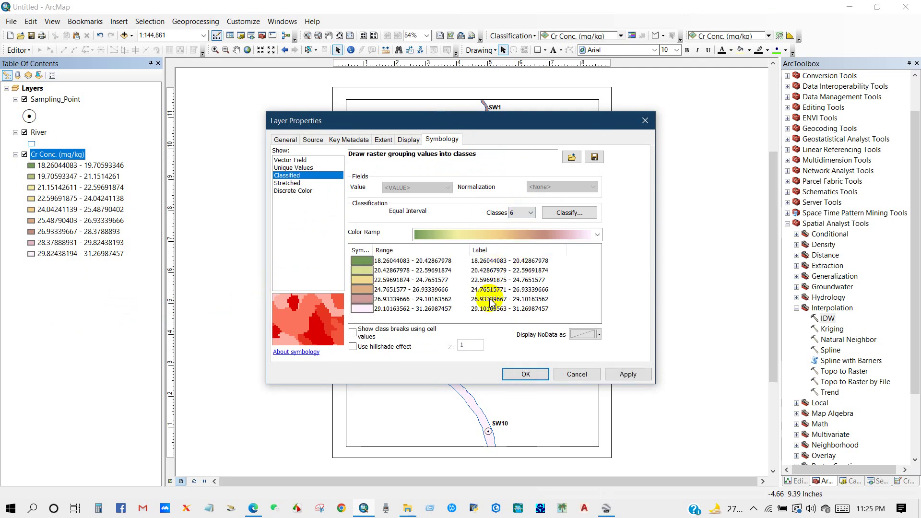
pyautogui.click(518, 253)
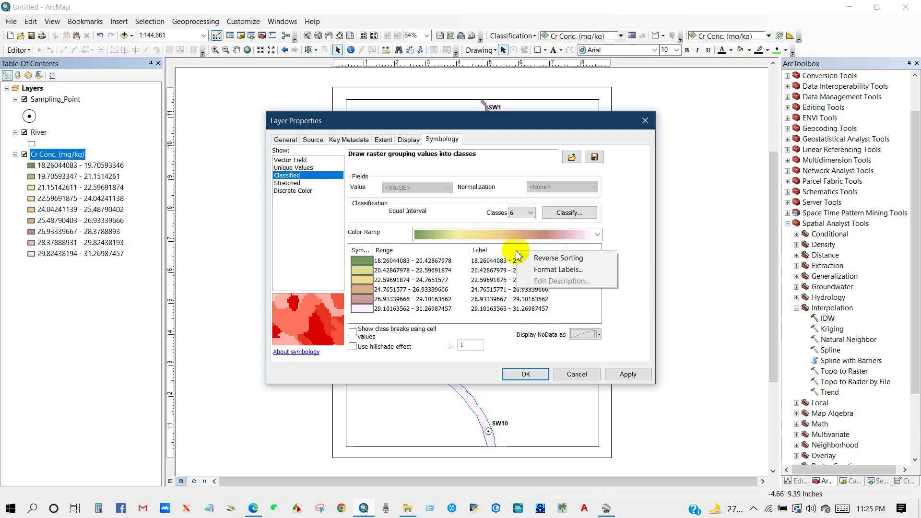
pyautogui.click(552, 271)
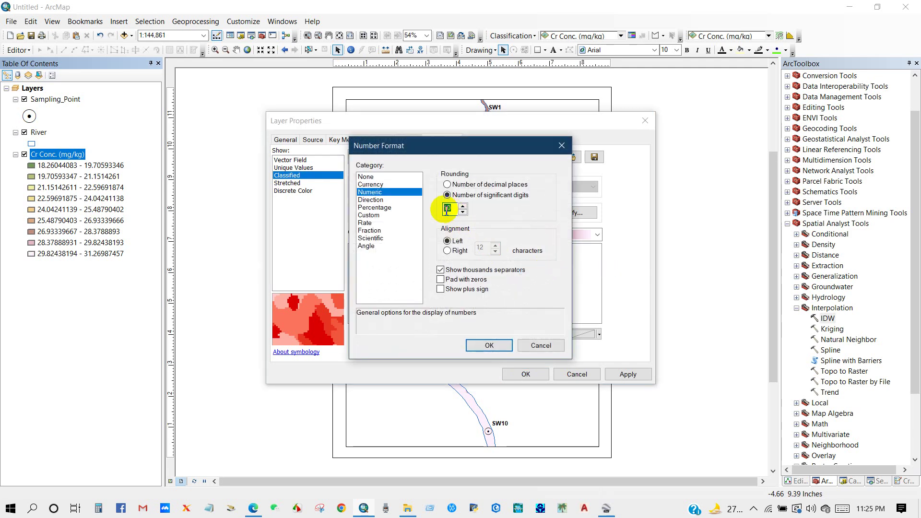
pyautogui.write('4')
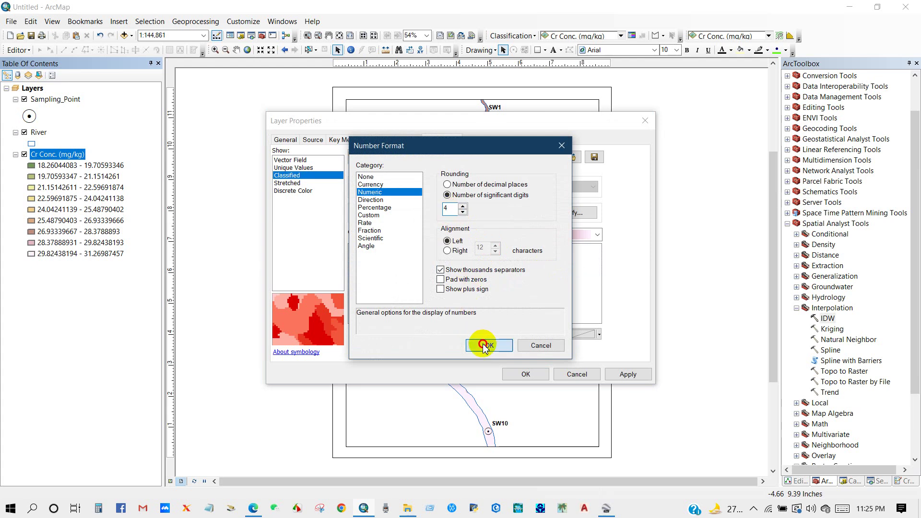
pyautogui.click(486, 345)
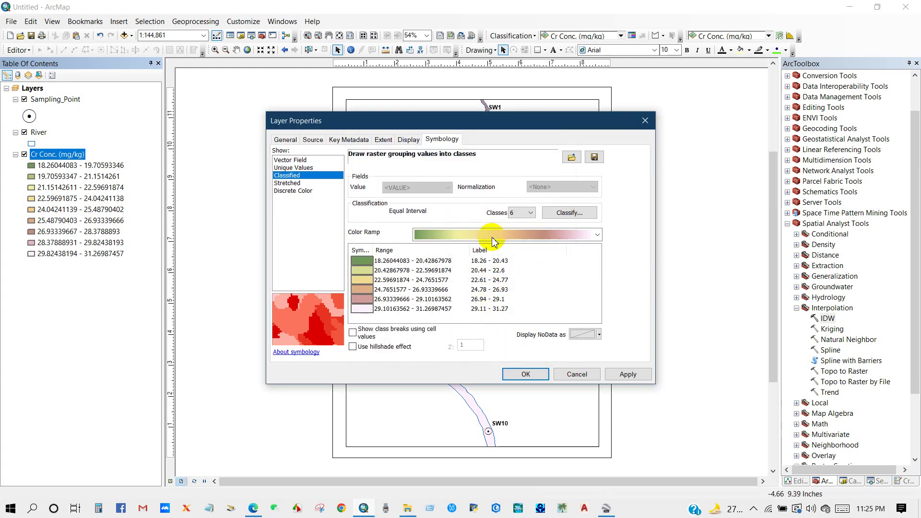
pyautogui.click(538, 236)
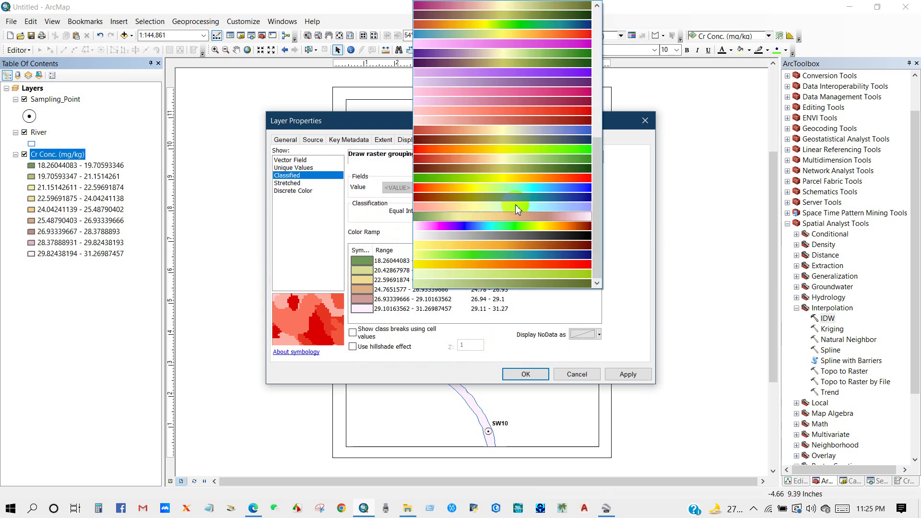
pyautogui.click(489, 185)
pyautogui.click(517, 376)
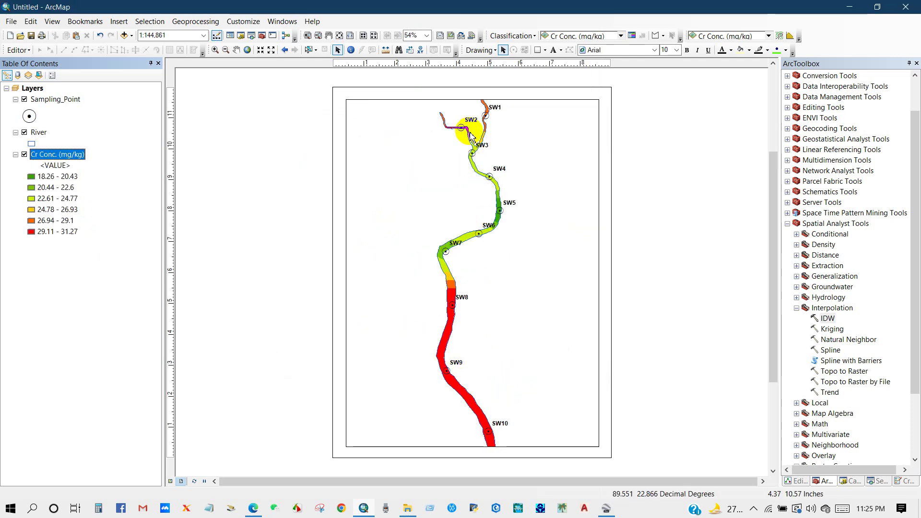
# - Hide the Cr Conc. layer and set up a new IDW of Sampling_Point on Data.csv.Pb (mg/kg)
pyautogui.press('Up')
pyautogui.press('Up')
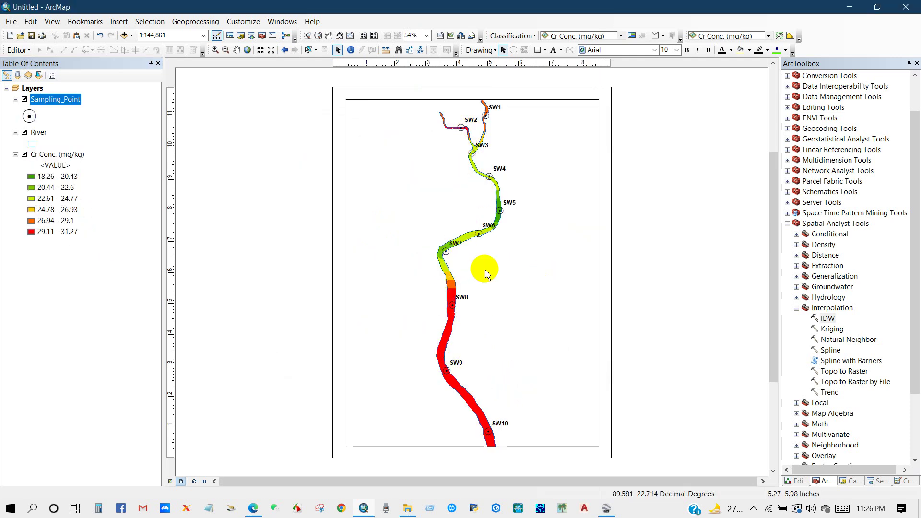
pyautogui.click(25, 154)
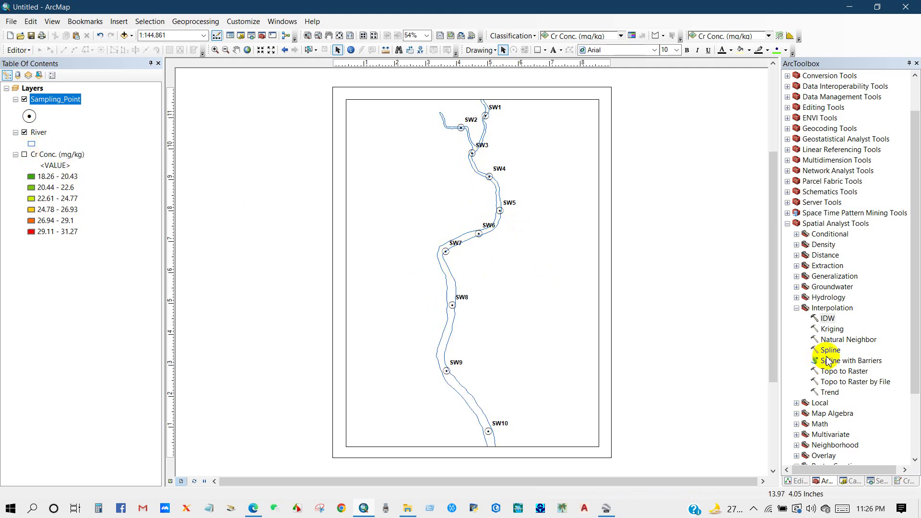
pyautogui.doubleClick(827, 319)
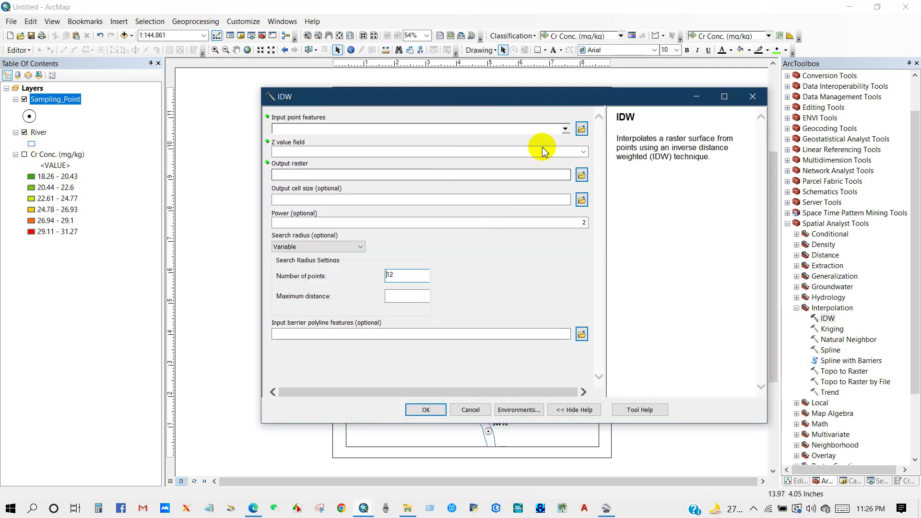
pyautogui.click(564, 129)
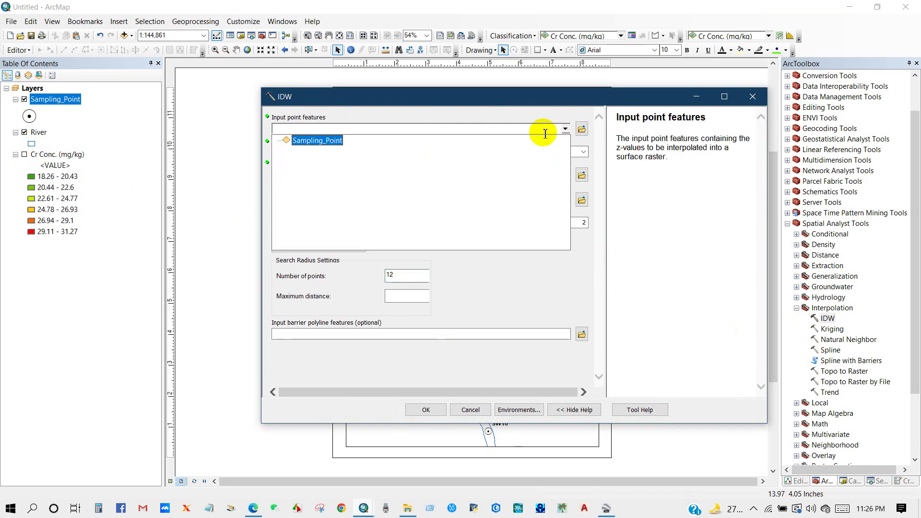
pyautogui.click(314, 143)
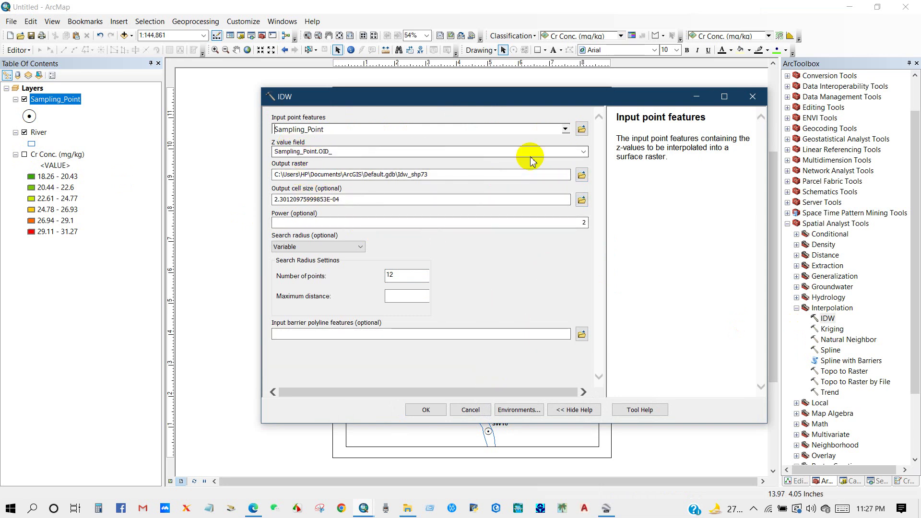
pyautogui.click(583, 151)
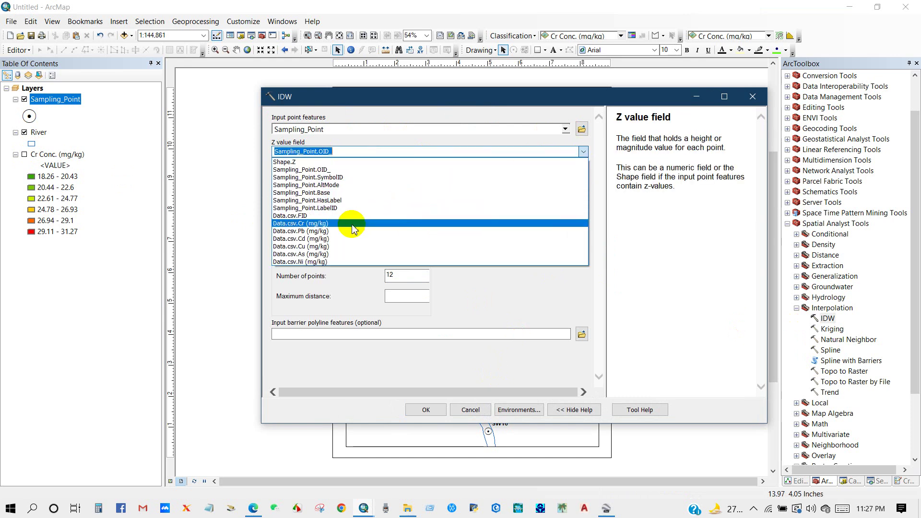
pyautogui.click(306, 232)
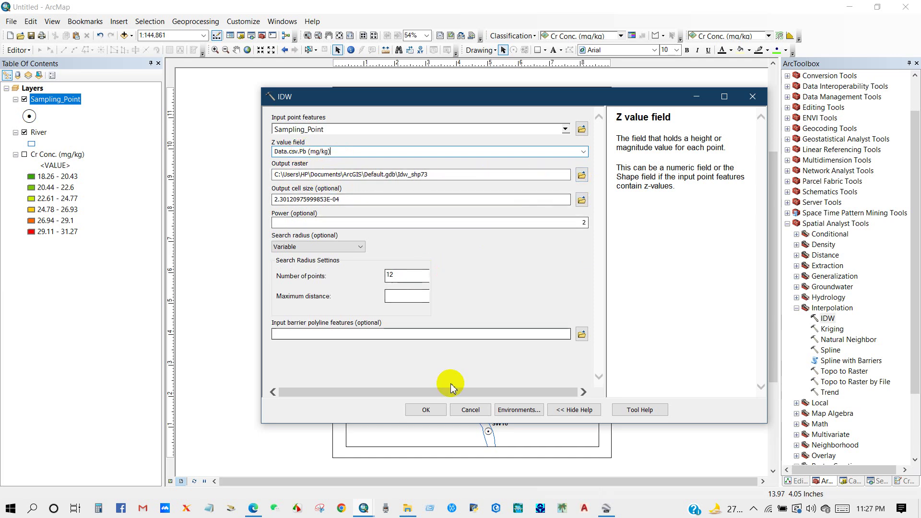
pyautogui.click(514, 409)
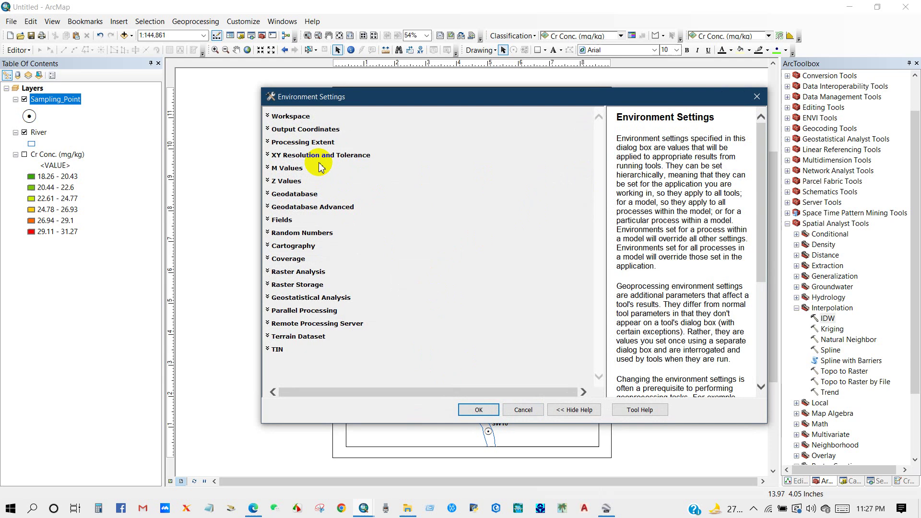
# - Set the Pb IDW processing extent and analysis mask to the River layer, then run the interpolation
pyautogui.click(315, 144)
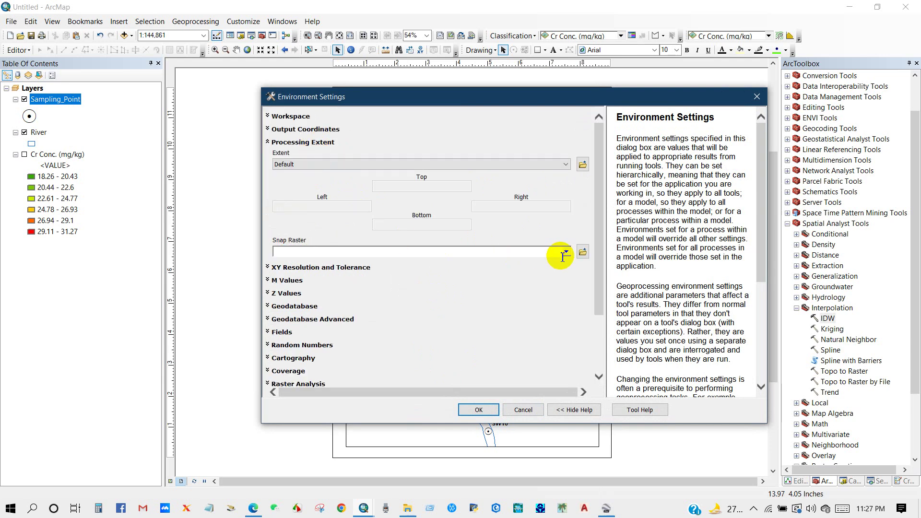
pyautogui.click(563, 164)
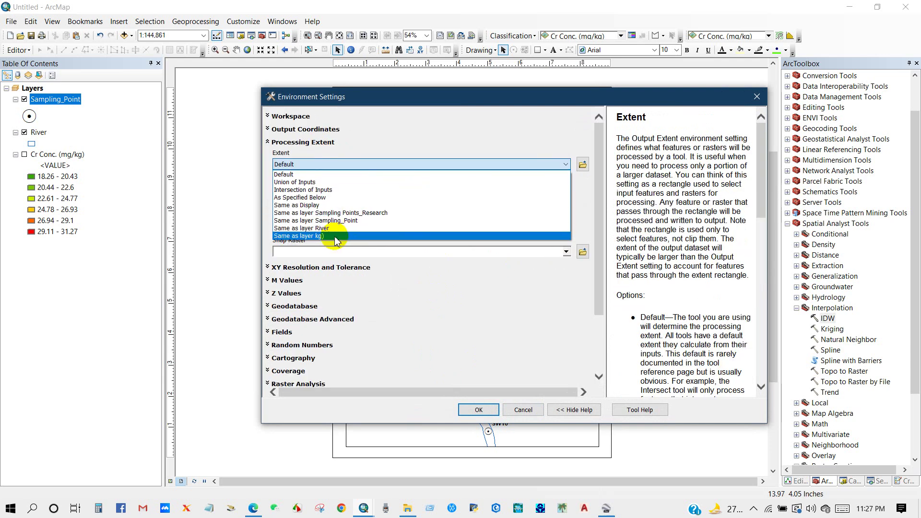
pyautogui.click(323, 228)
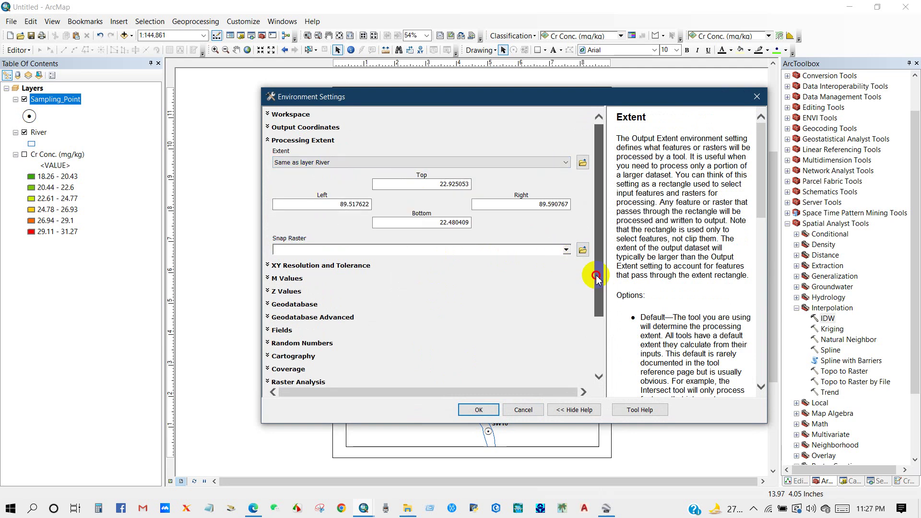
pyautogui.moveTo(597, 253); pyautogui.dragTo(590, 319)
pyautogui.click(295, 303)
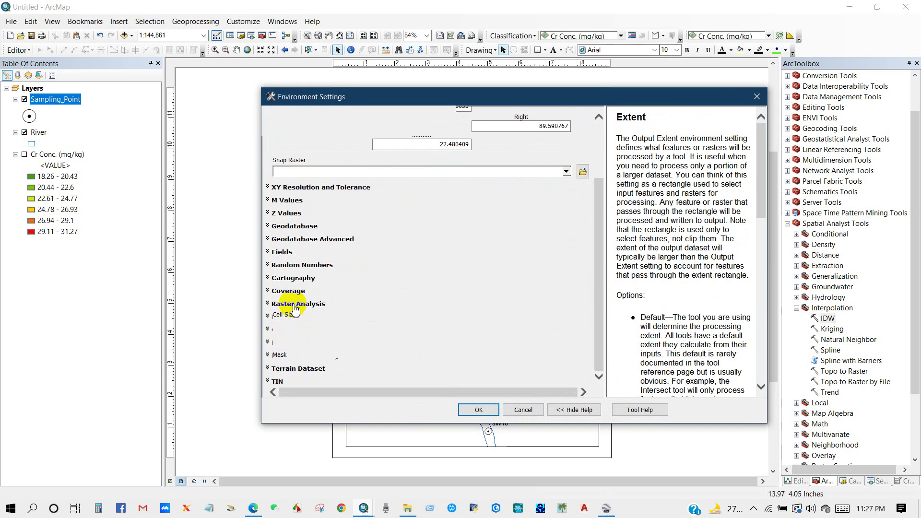
pyautogui.click(565, 372)
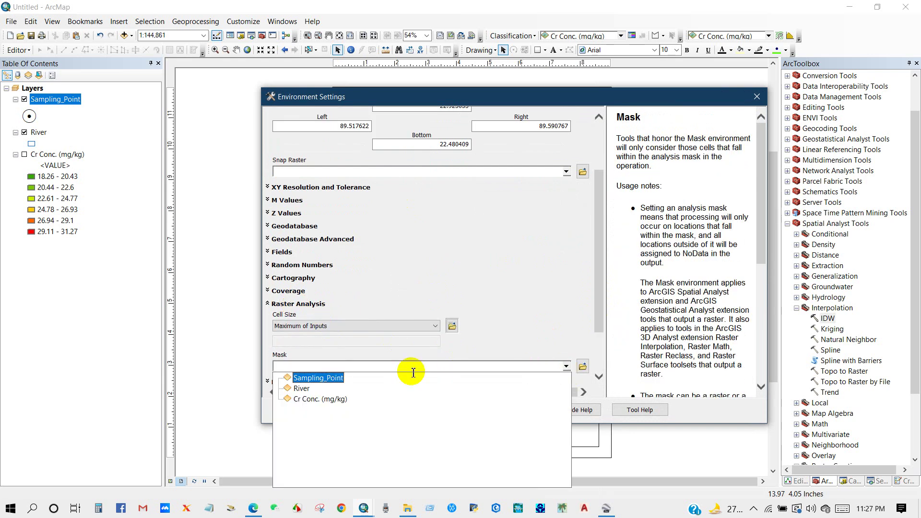
pyautogui.click(302, 387)
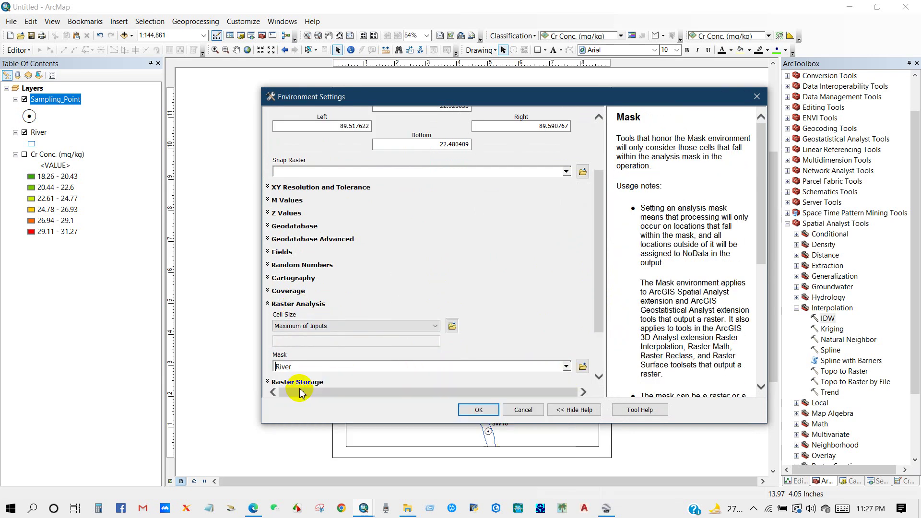
pyautogui.click(478, 409)
pyautogui.click(427, 410)
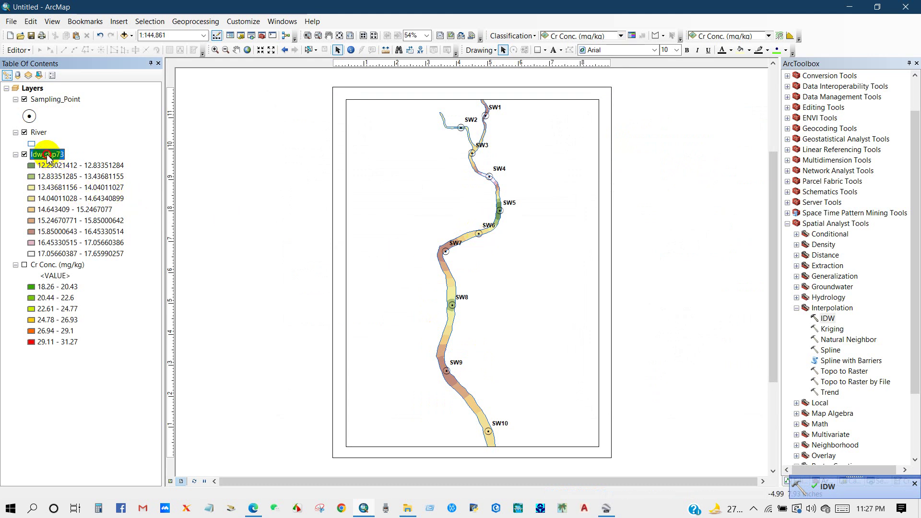
# - Copy the Cr Conc. (mg/kg) name and rename Idw_shp73 to 'Pb Conc. (mg/kg)'
pyautogui.click(48, 155)
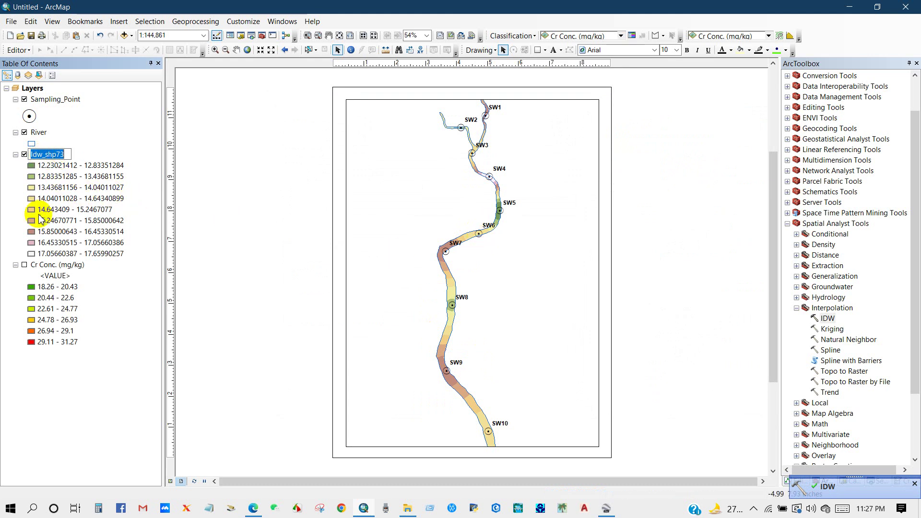
pyautogui.click(55, 266)
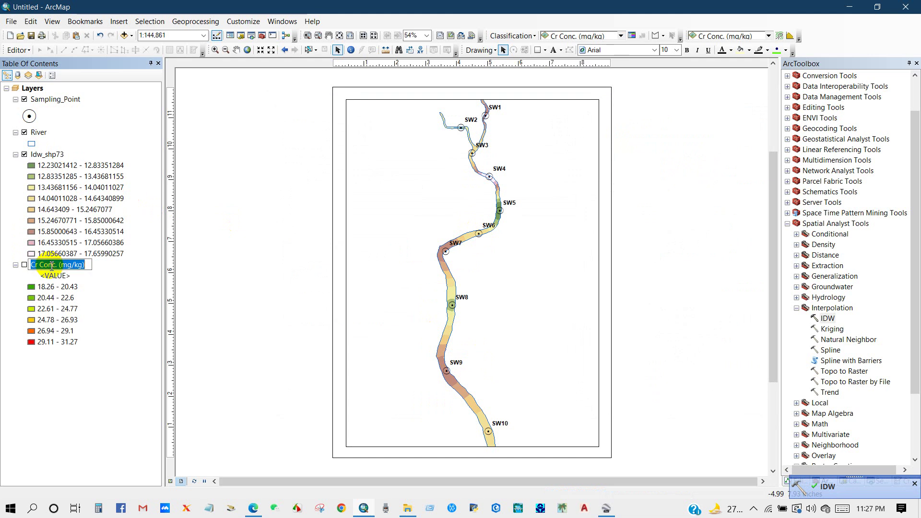
pyautogui.rightClick(51, 266)
pyautogui.click(71, 292)
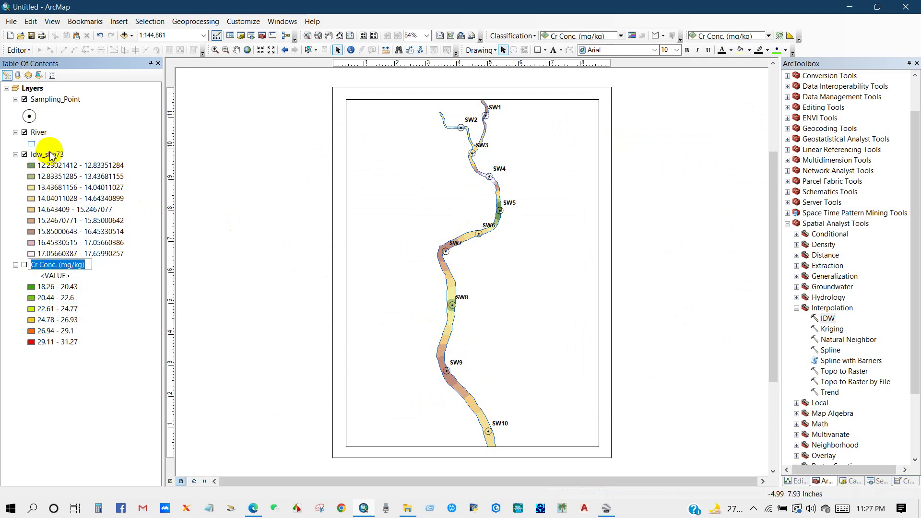
pyautogui.click(42, 156)
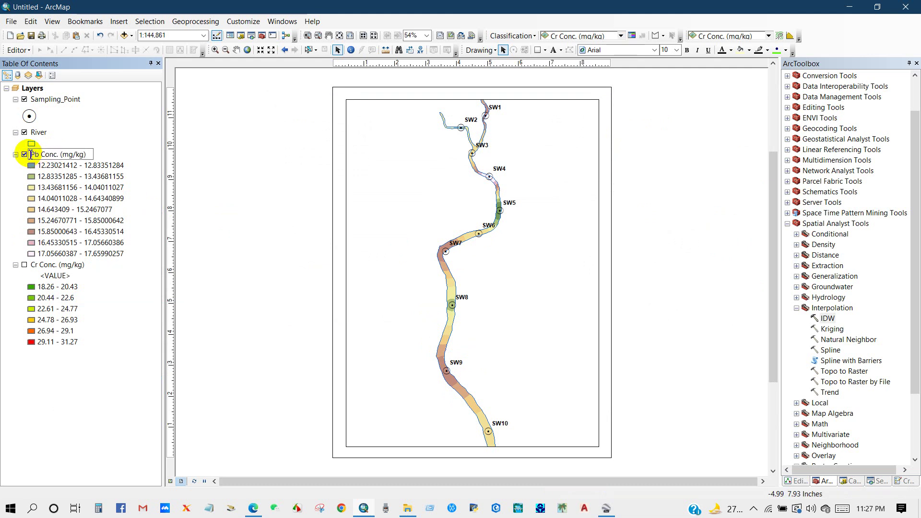
pyautogui.press('Return')
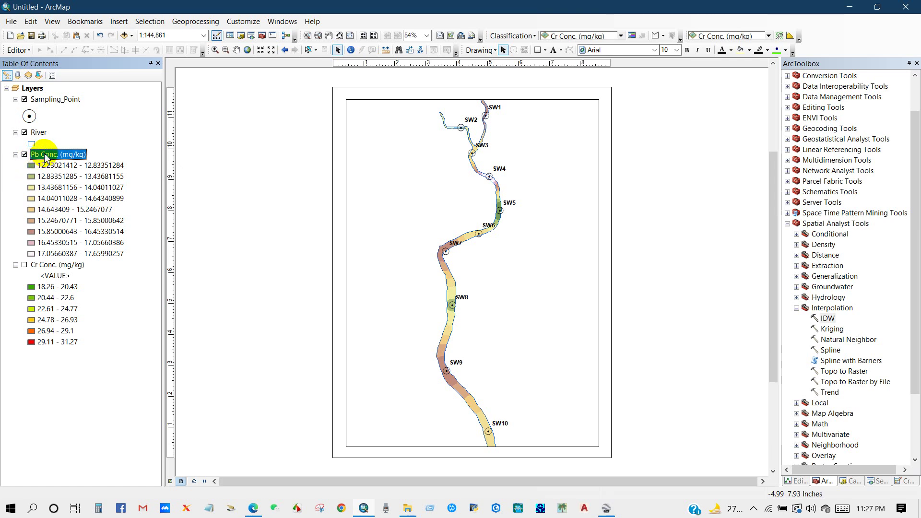
pyautogui.rightClick(46, 157)
# - Classify Pb Conc. into 6 classes with 4-significant-digit labels and a green-yellow-red ramp
pyautogui.click(85, 318)
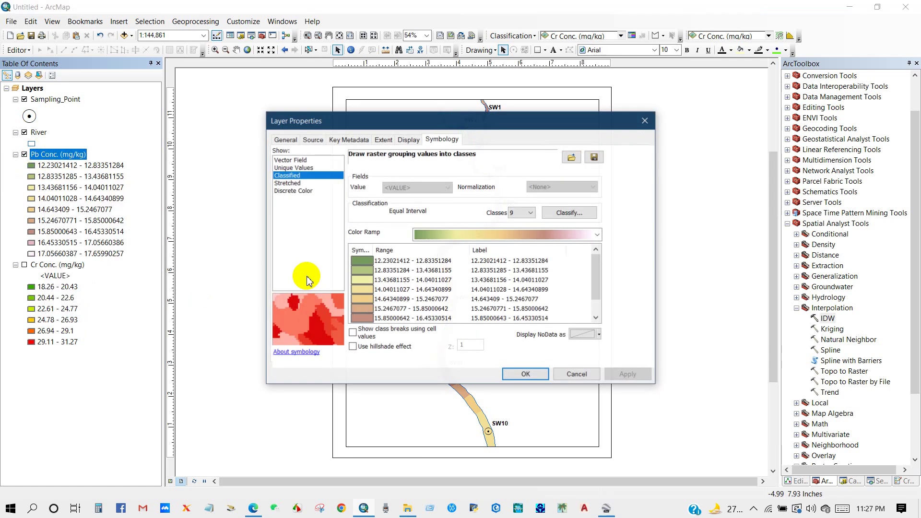
pyautogui.click(529, 213)
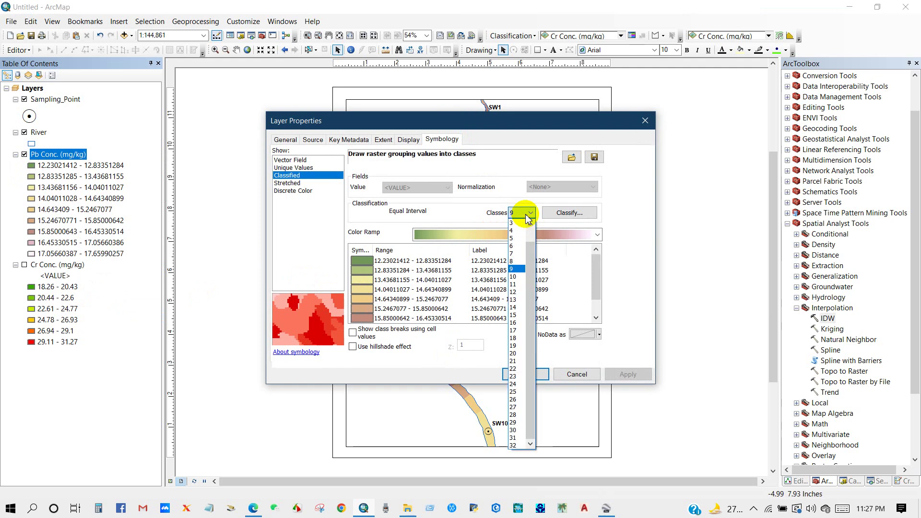
pyautogui.click(515, 247)
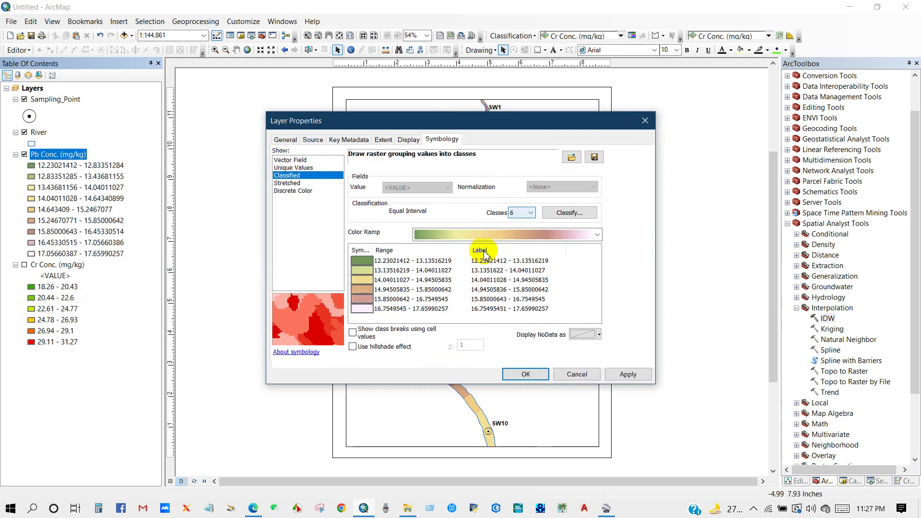
pyautogui.rightClick(516, 252)
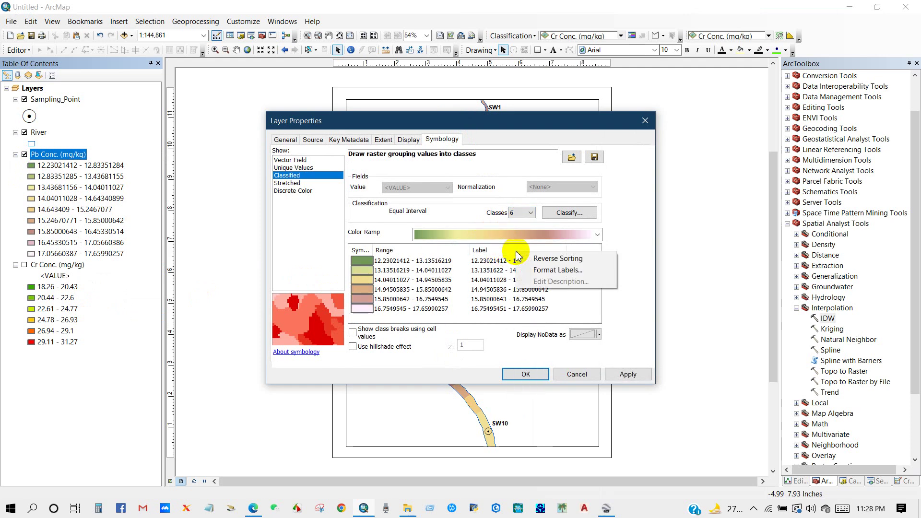
pyautogui.click(540, 272)
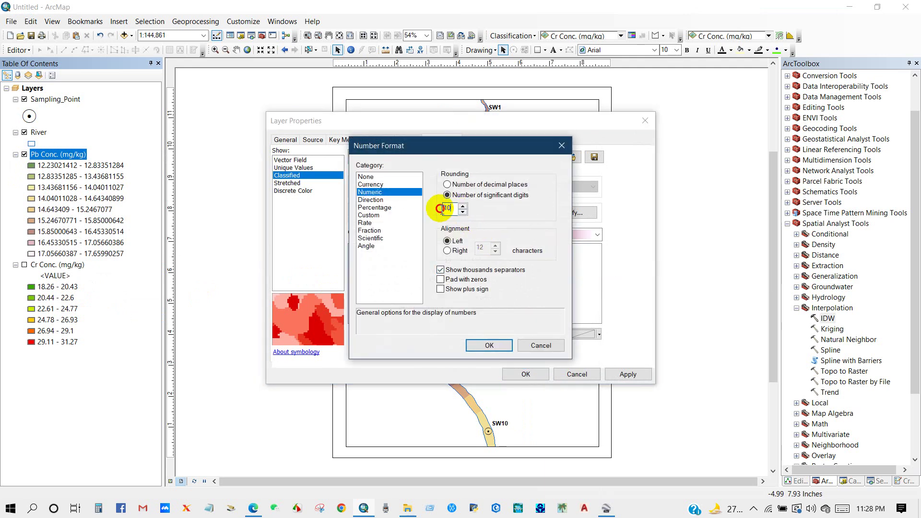
pyautogui.click(485, 346)
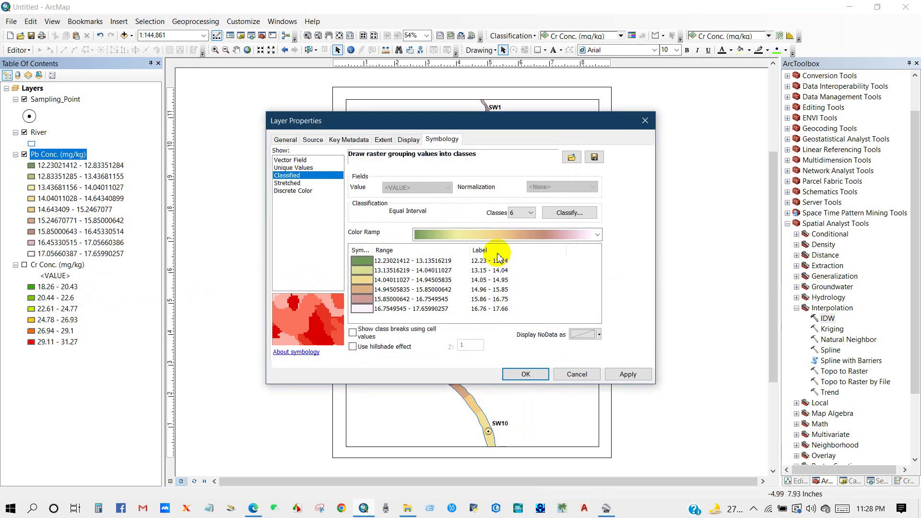
pyautogui.click(536, 236)
pyautogui.click(503, 181)
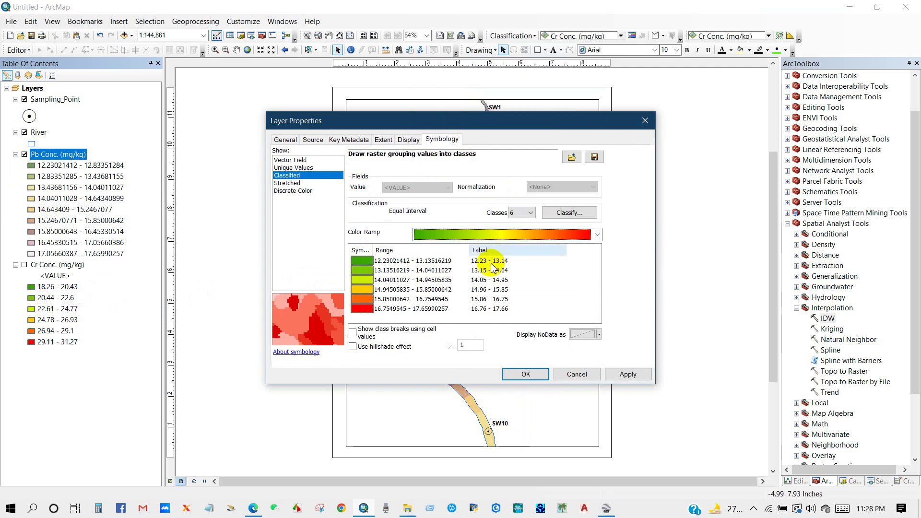
pyautogui.click(525, 373)
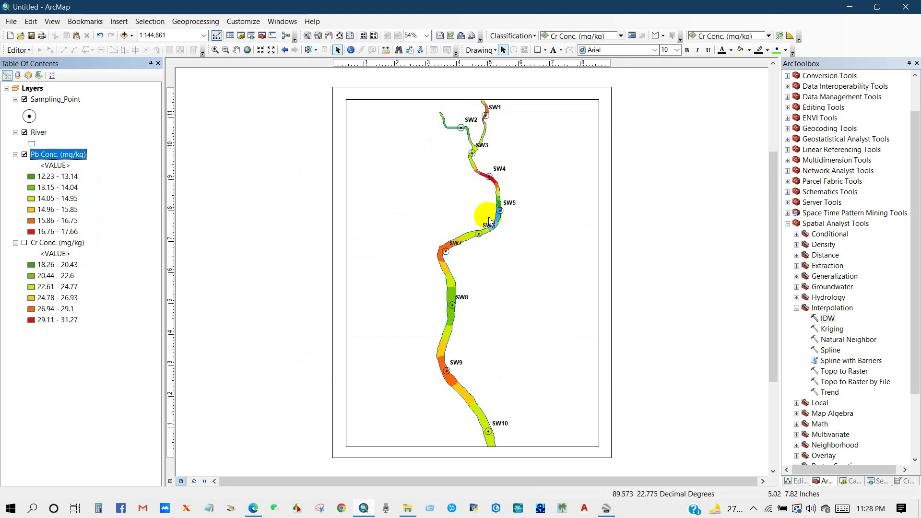
# - Change the Sampling_Point marker colour to blue
pyautogui.click(396, 262)
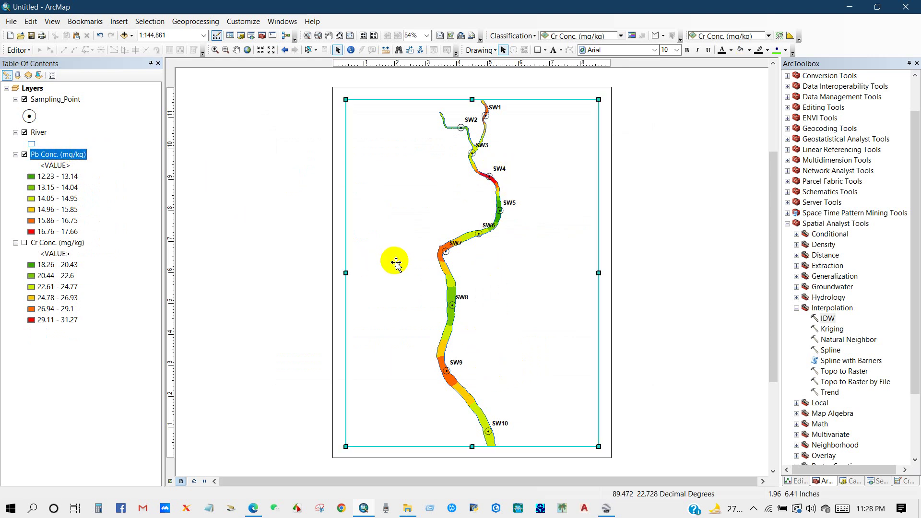
pyautogui.click(29, 116)
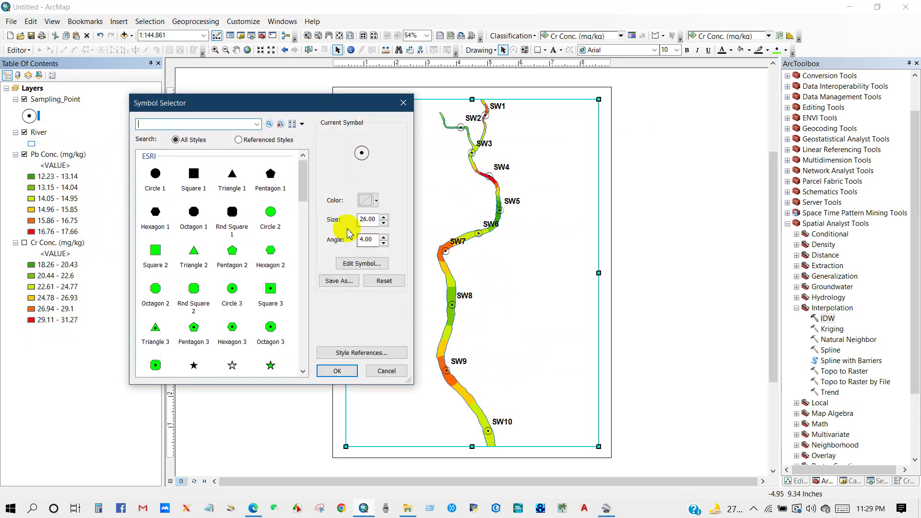
pyautogui.click(377, 201)
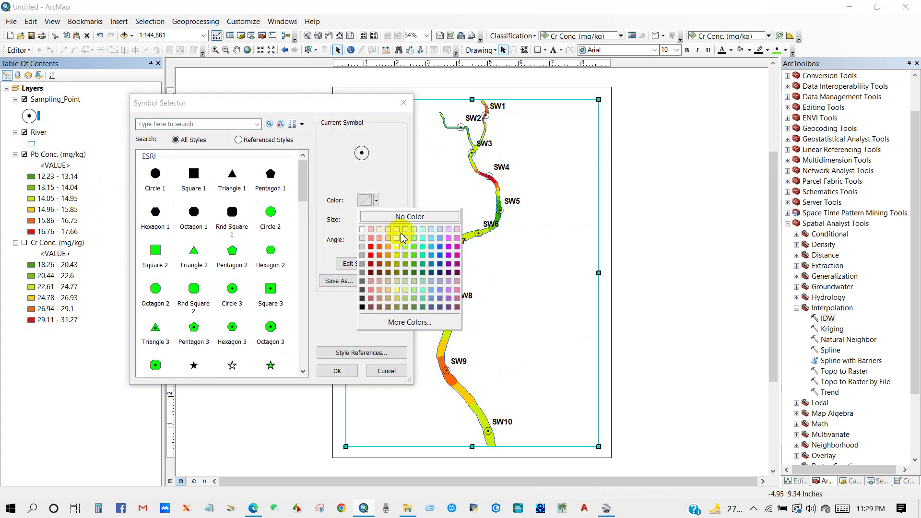
pyautogui.click(440, 254)
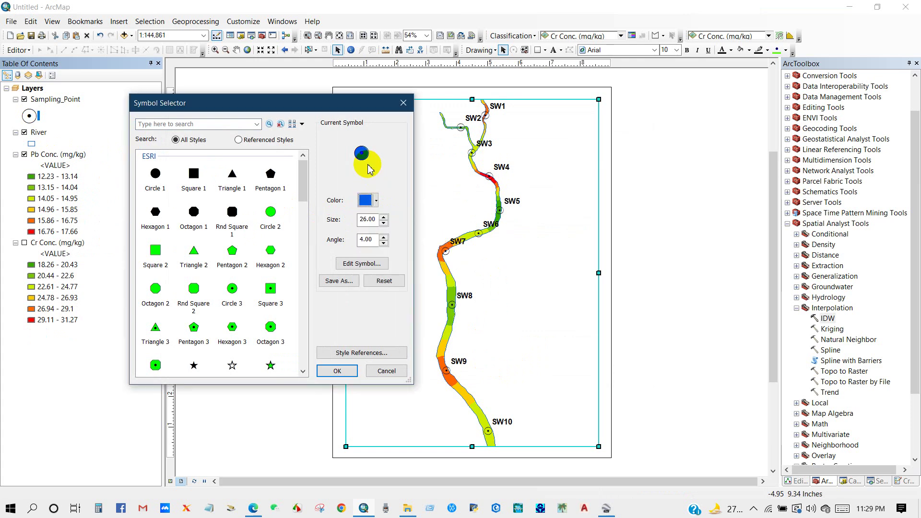
pyautogui.click(337, 370)
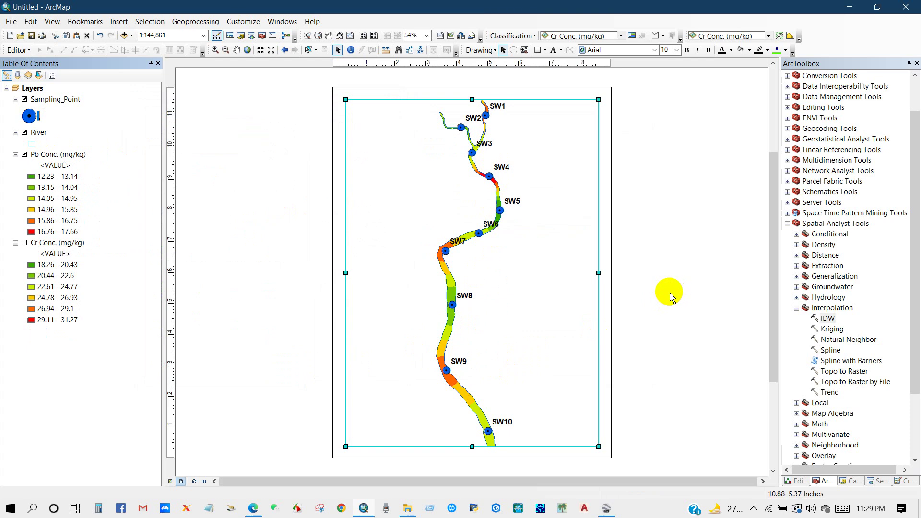
# - Set the Sampling_Point marker size to 24
pyautogui.click(30, 115)
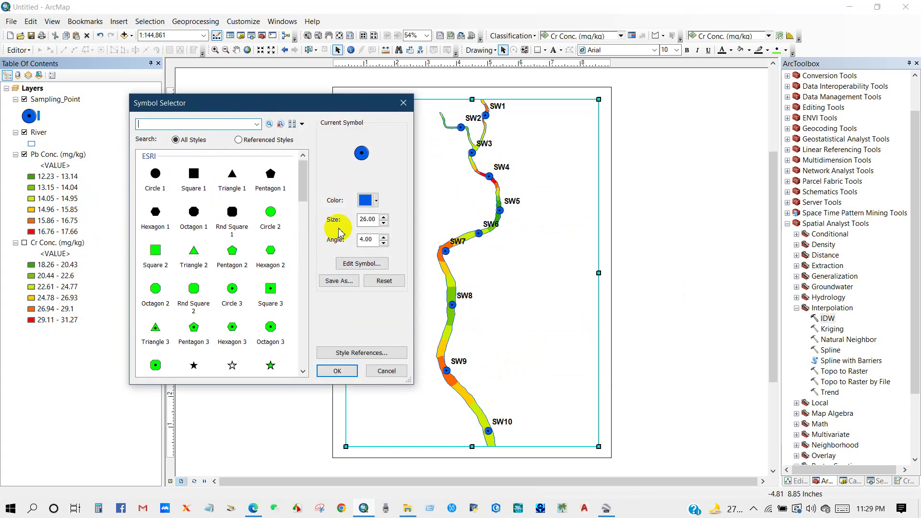
pyautogui.doubleClick(369, 220)
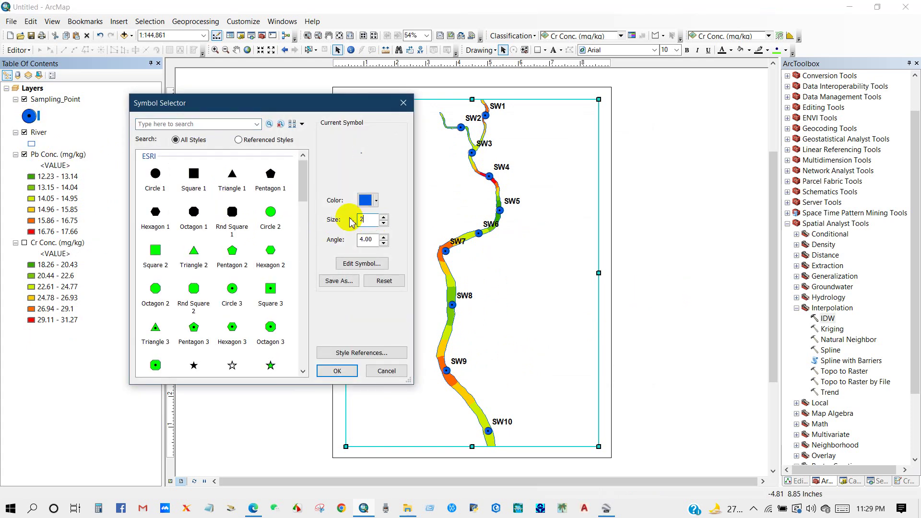
pyautogui.write('24')
pyautogui.click(337, 371)
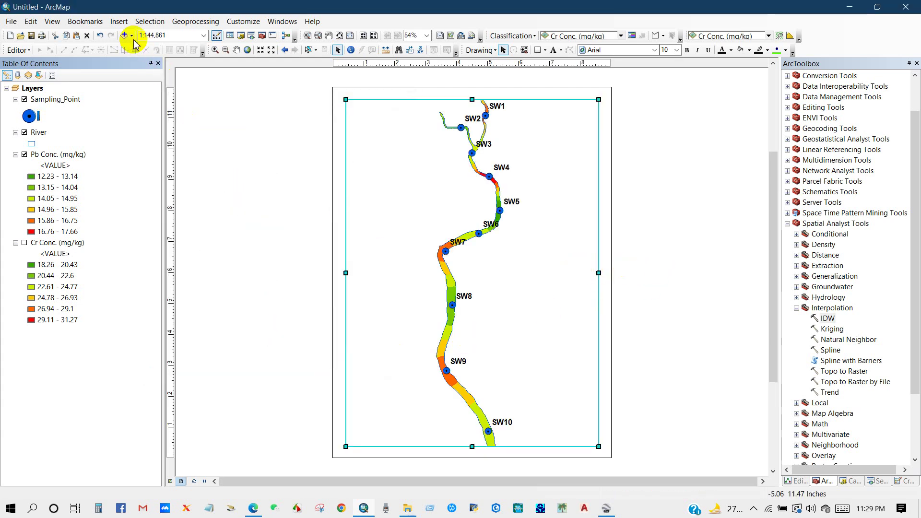
# - Insert a legend with River moved to the top, and place it on the left of the page
pyautogui.click(119, 22)
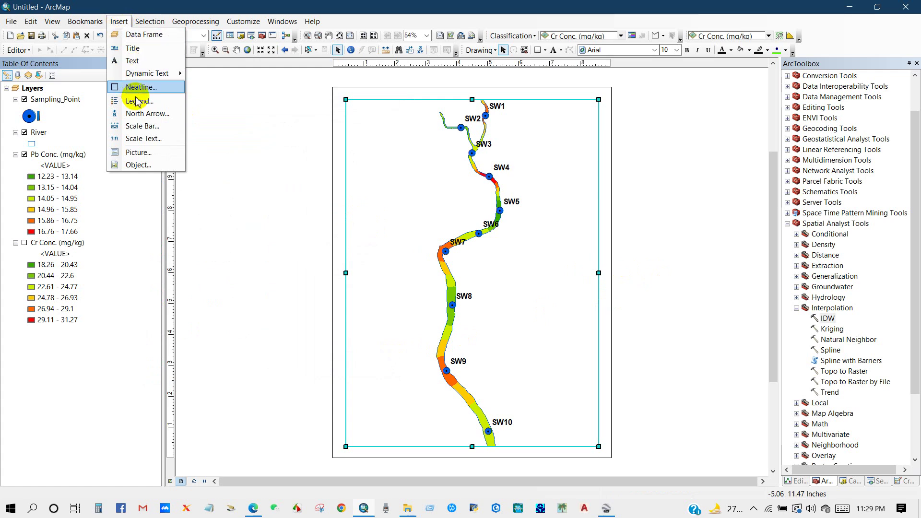
pyautogui.click(225, 175)
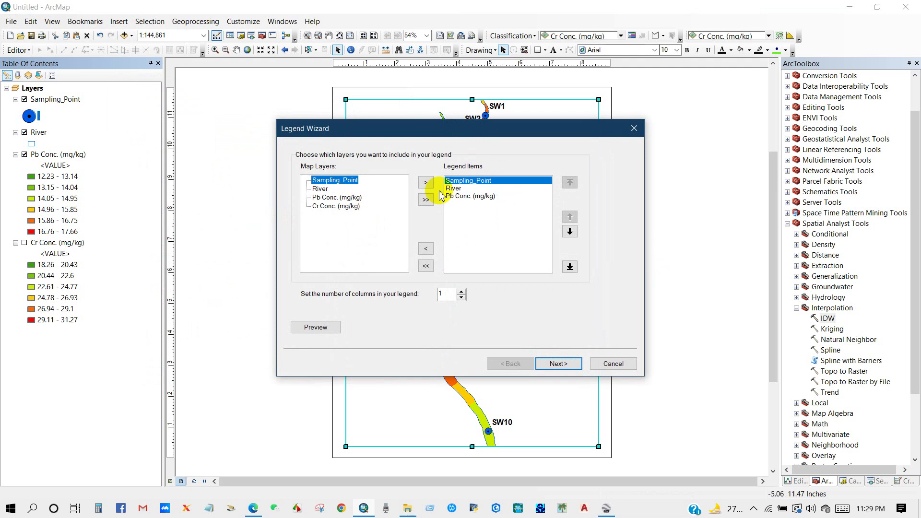
pyautogui.click(455, 188)
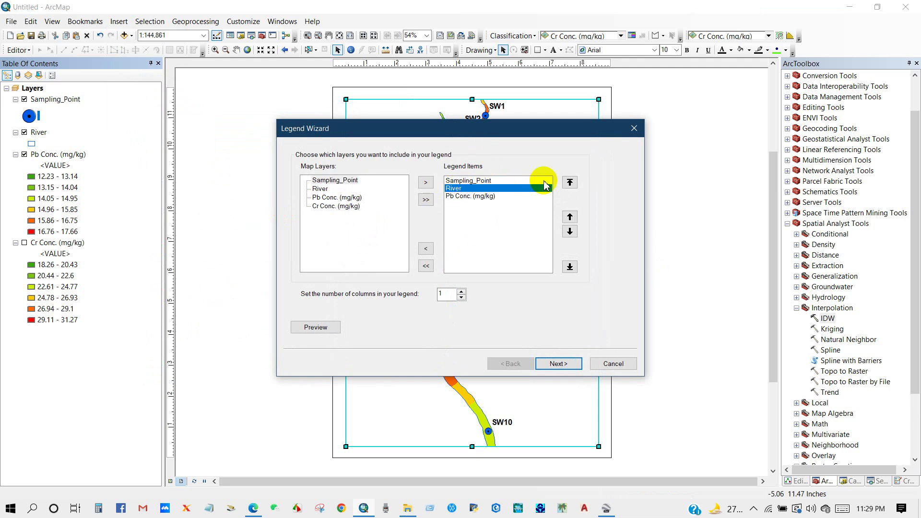
pyautogui.click(570, 182)
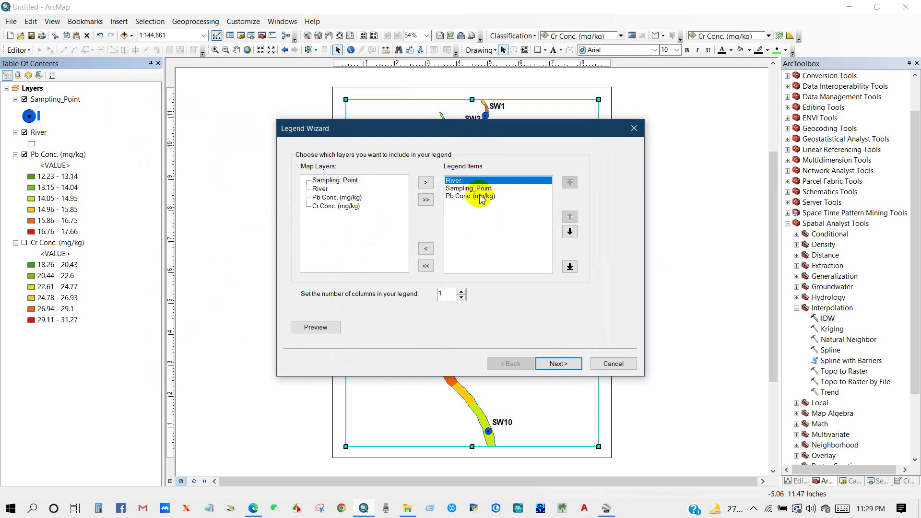
pyautogui.click(552, 364)
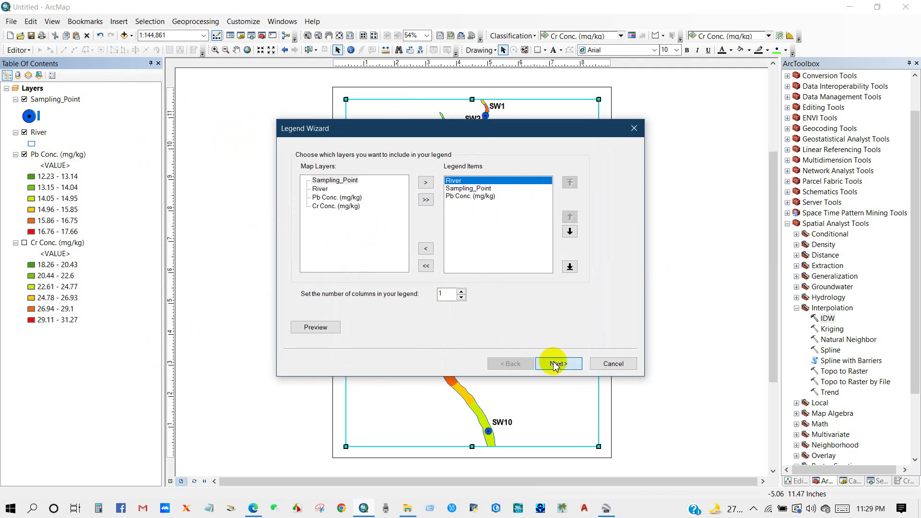
pyautogui.click(554, 364)
pyautogui.click(555, 364)
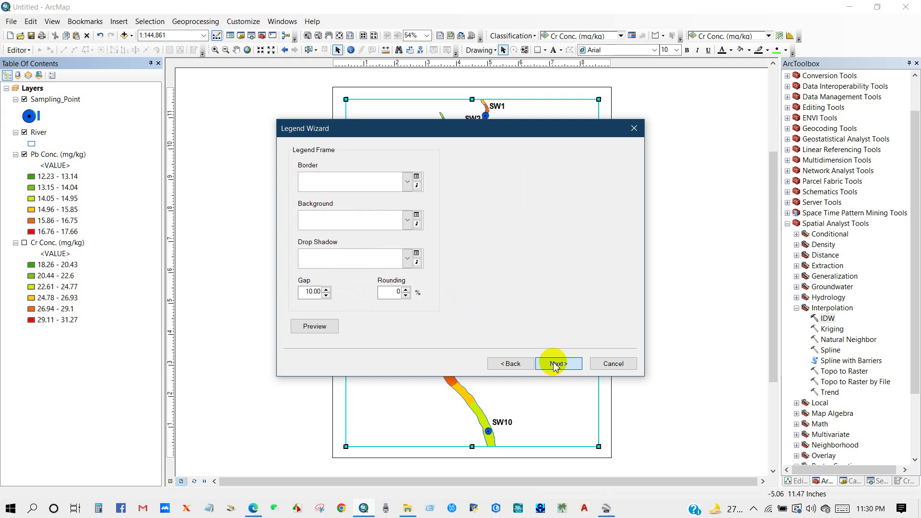
pyautogui.click(555, 364)
pyautogui.click(555, 365)
pyautogui.click(555, 364)
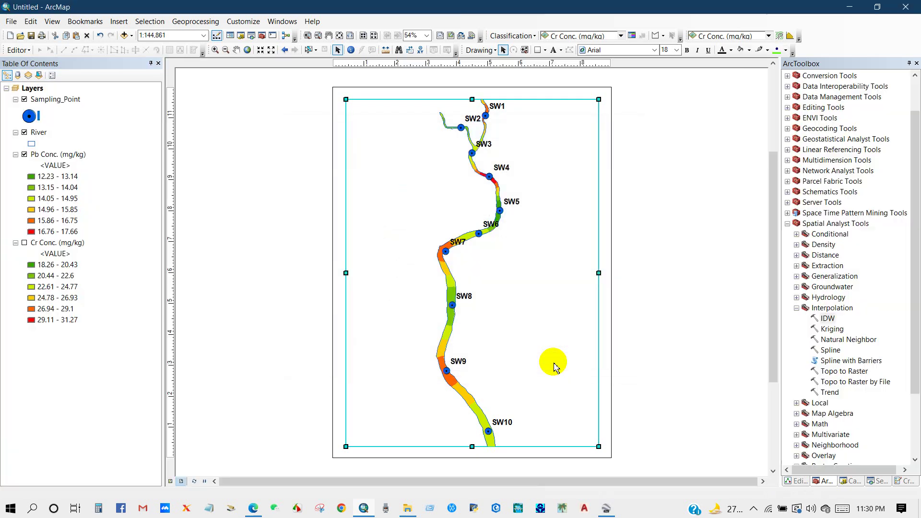
pyautogui.moveTo(417, 290); pyautogui.dragTo(377, 328)
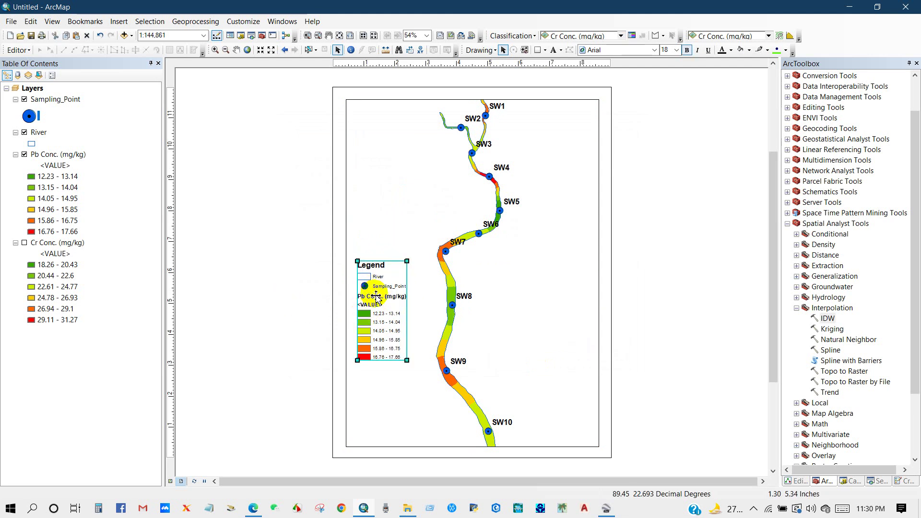
# - Set all legend item fonts to size 18 in Legend Properties and confirm
pyautogui.rightClick(376, 304)
pyautogui.click(405, 293)
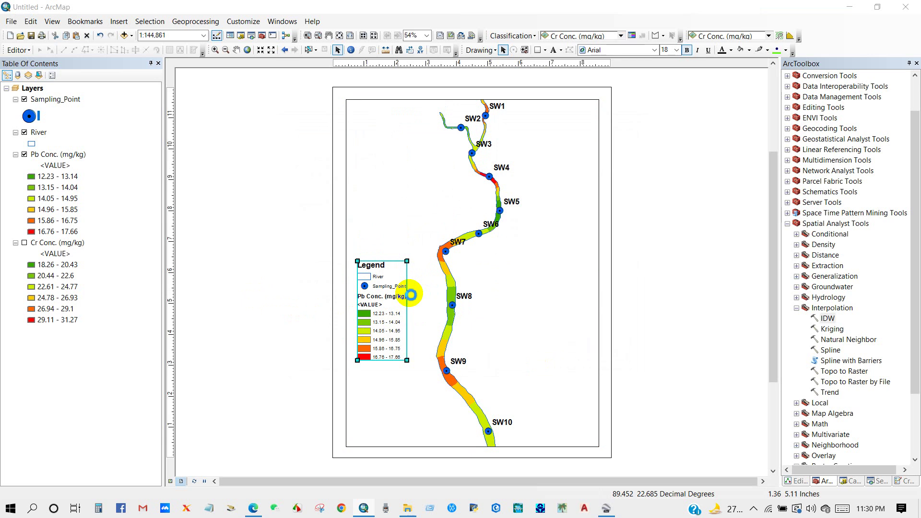
pyautogui.click(299, 152)
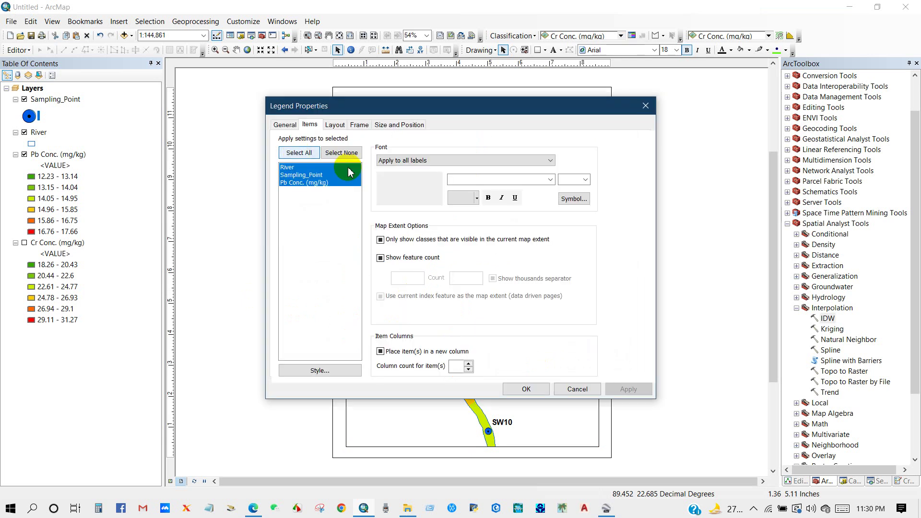
pyautogui.click(586, 180)
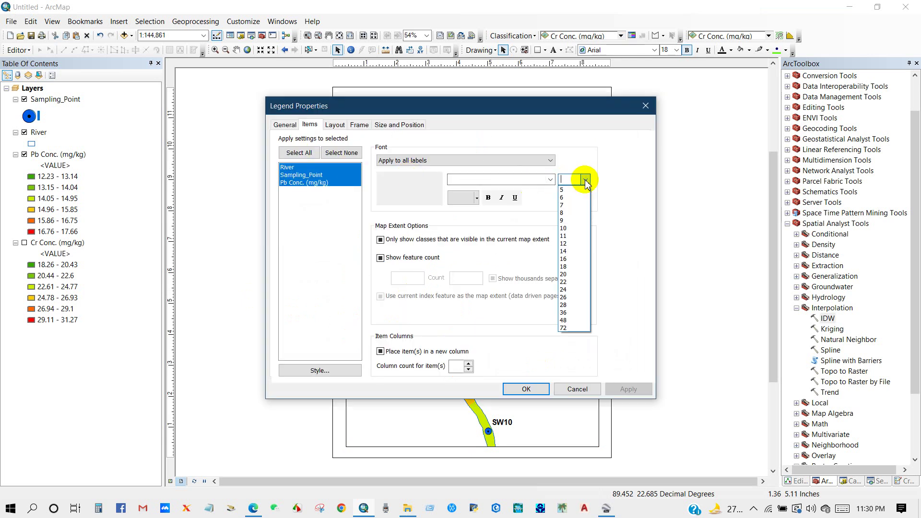
pyautogui.click(567, 267)
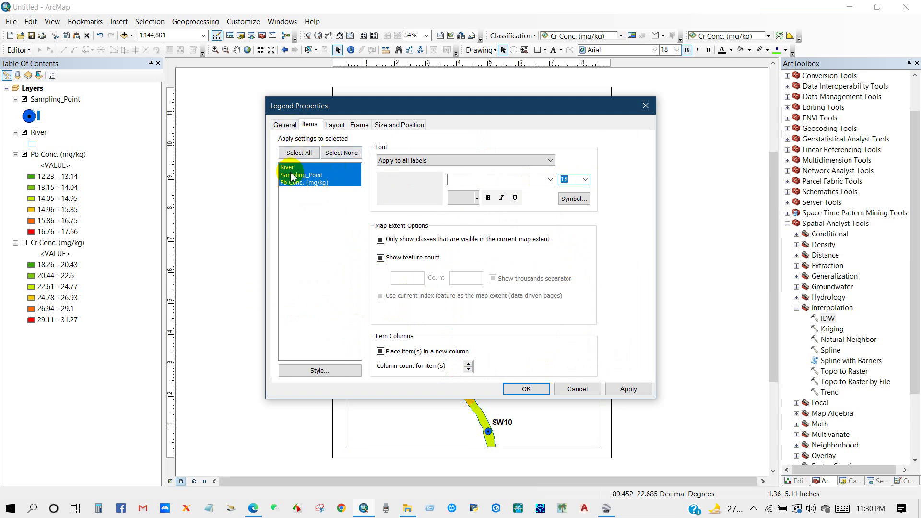
pyautogui.click(283, 125)
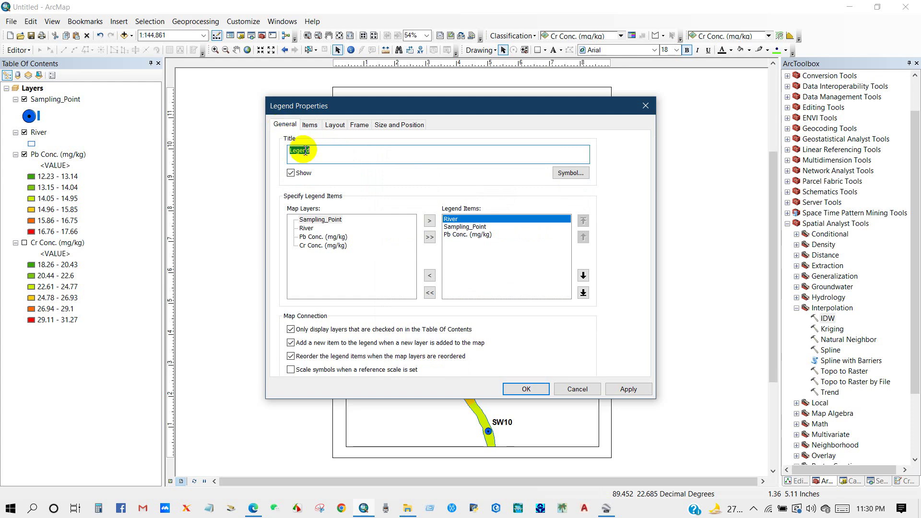
pyautogui.click(525, 388)
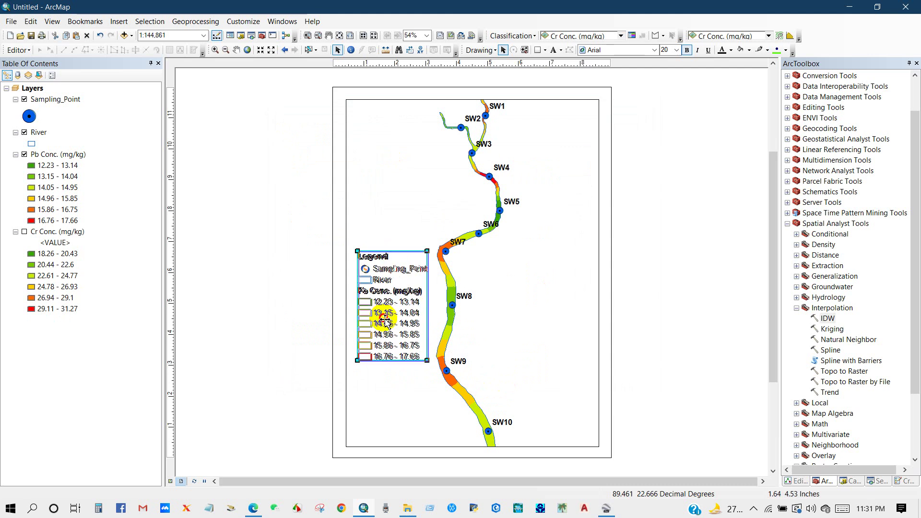
pyautogui.click(257, 294)
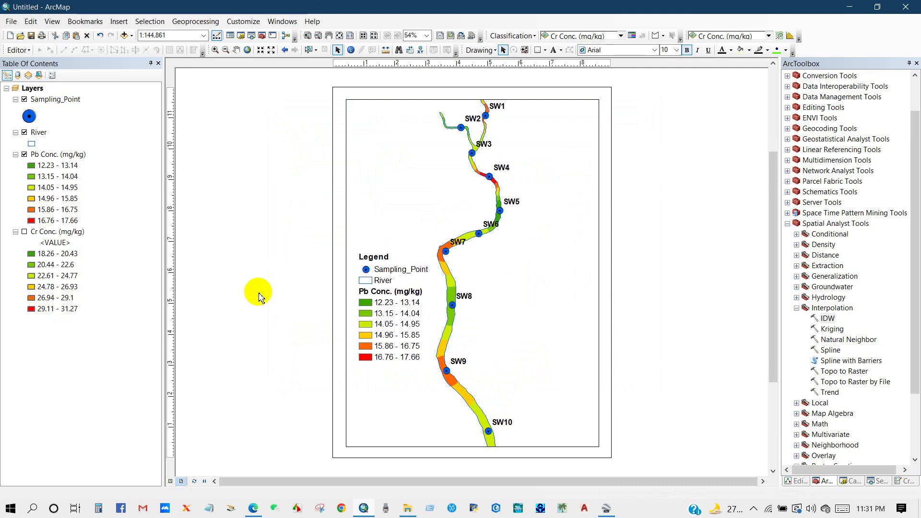
# - Insert a compass-rose north arrow, enlarged and placed right of the river
pyautogui.click(119, 21)
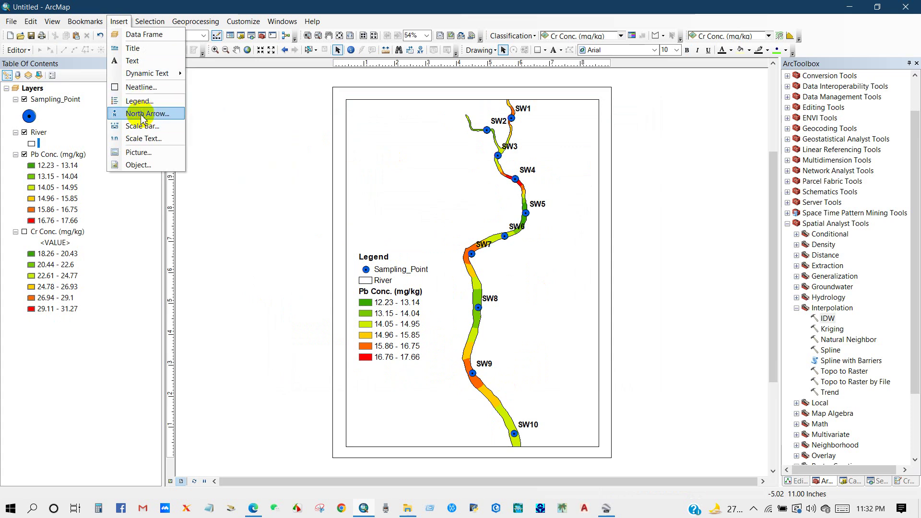
pyautogui.click(142, 115)
pyautogui.click(43, 209)
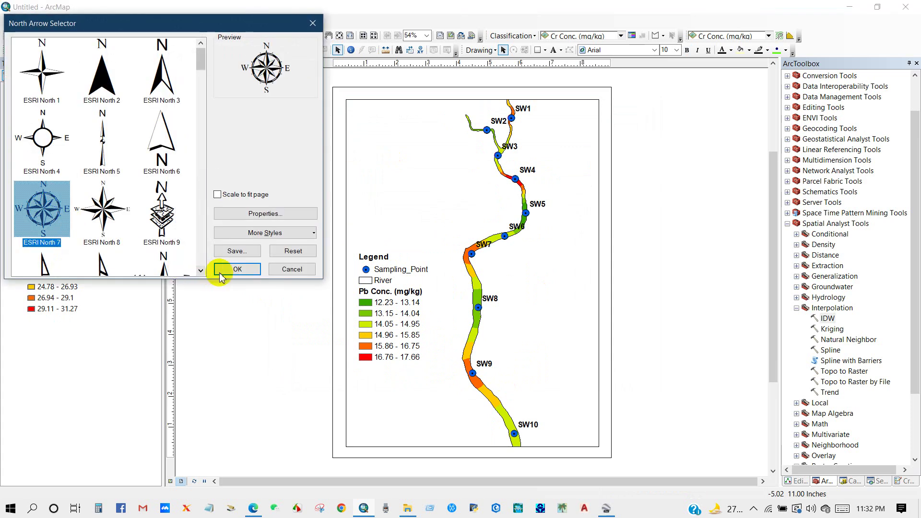
pyautogui.click(238, 269)
pyautogui.moveTo(397, 309); pyautogui.dragTo(555, 316)
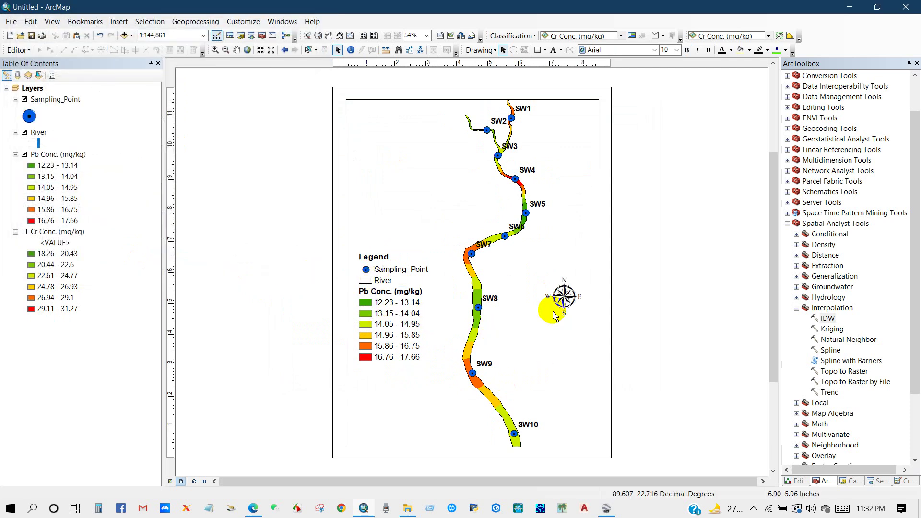
# - Add the map title 'Pb Concentration (mg/kg)'
pyautogui.click(119, 21)
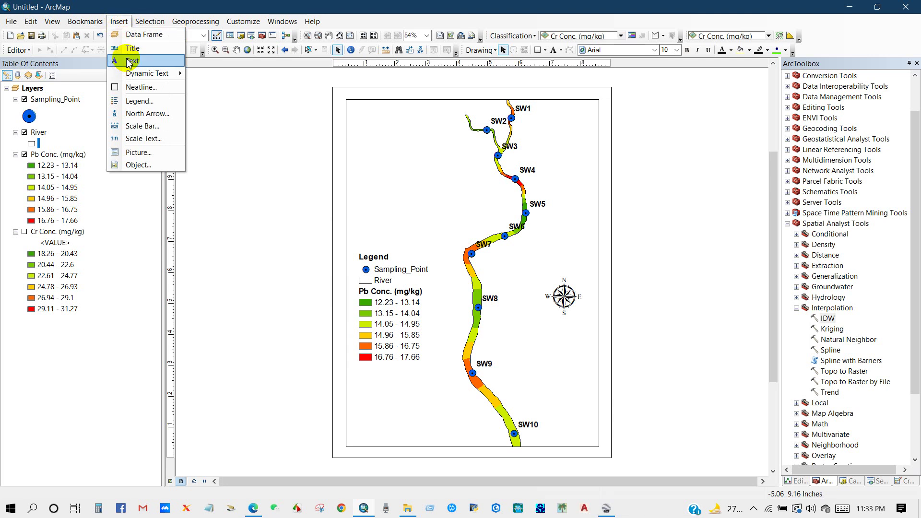
pyautogui.click(133, 50)
pyautogui.rightClick(388, 254)
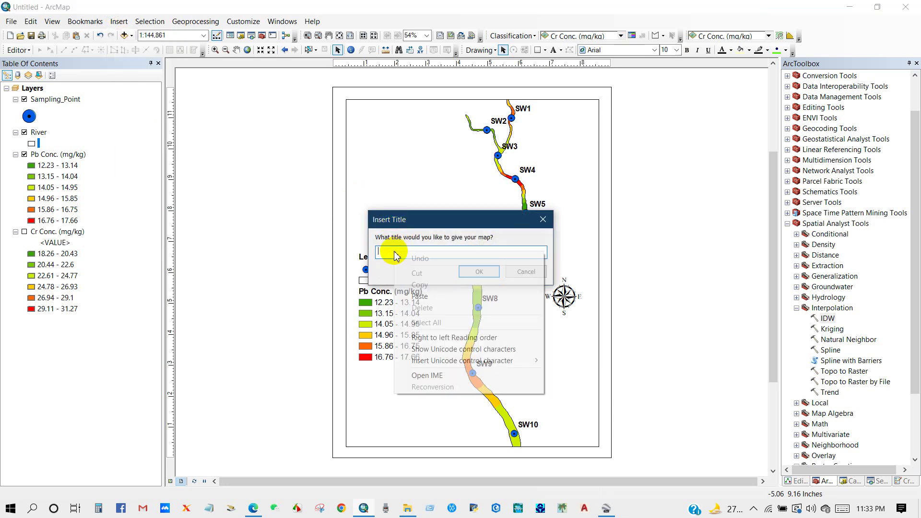
pyautogui.click(388, 252)
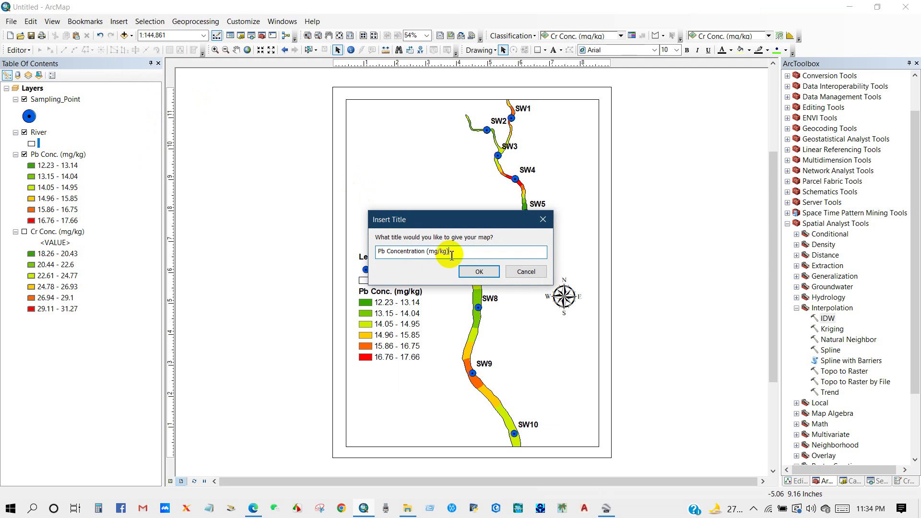
pyautogui.click(473, 272)
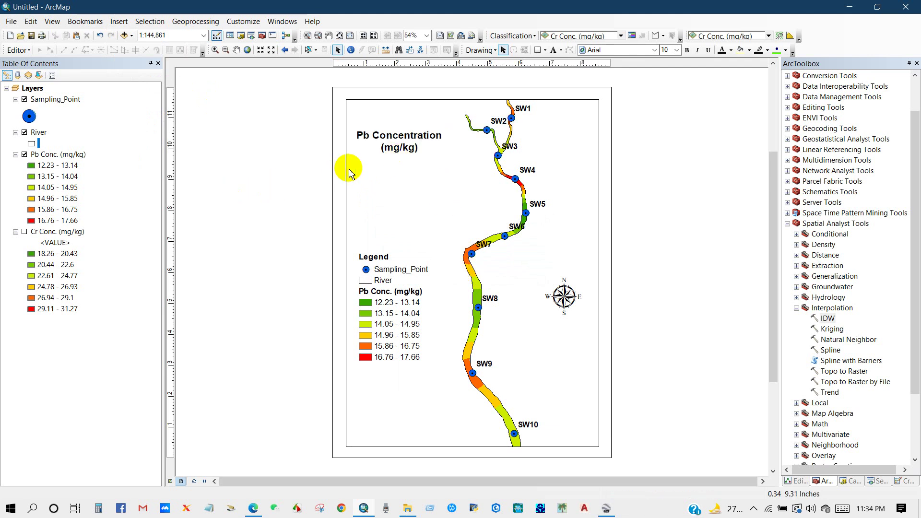
pyautogui.click(426, 376)
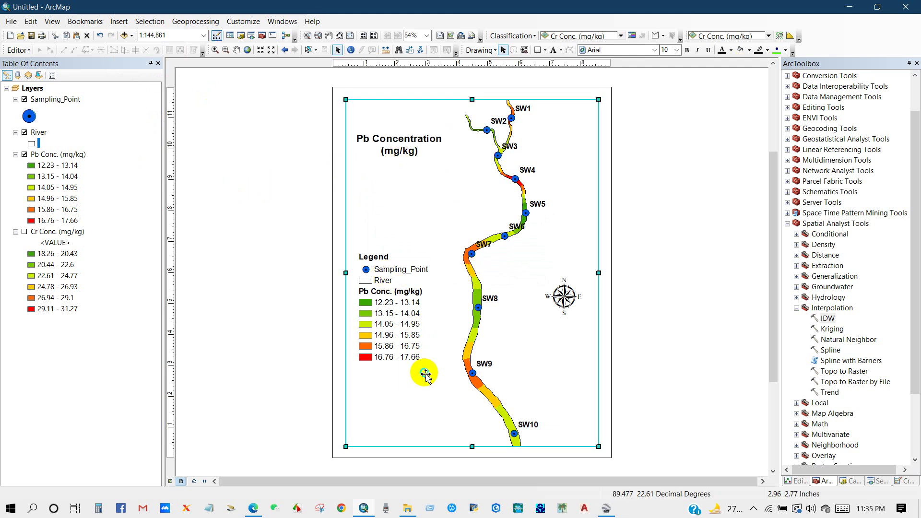
# - Create a new labels-only graticule for the data frame
pyautogui.rightClick(426, 375)
pyautogui.click(457, 366)
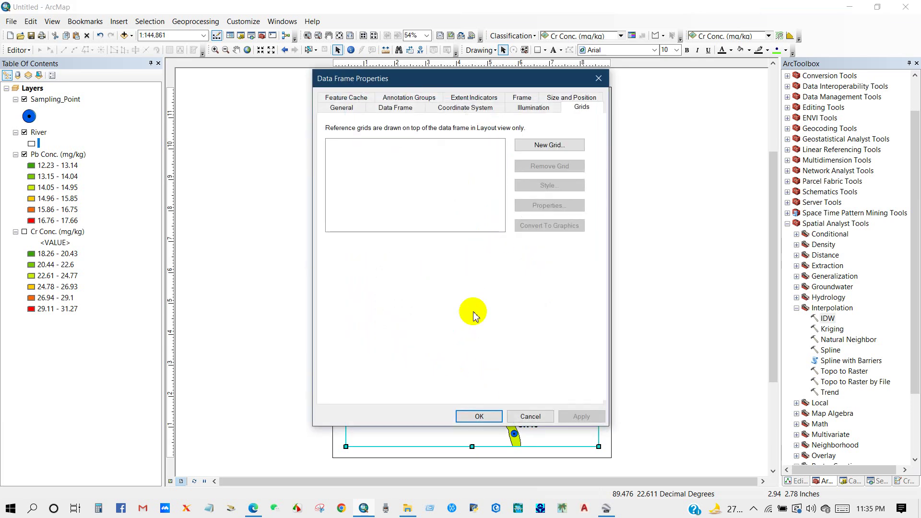
pyautogui.click(549, 146)
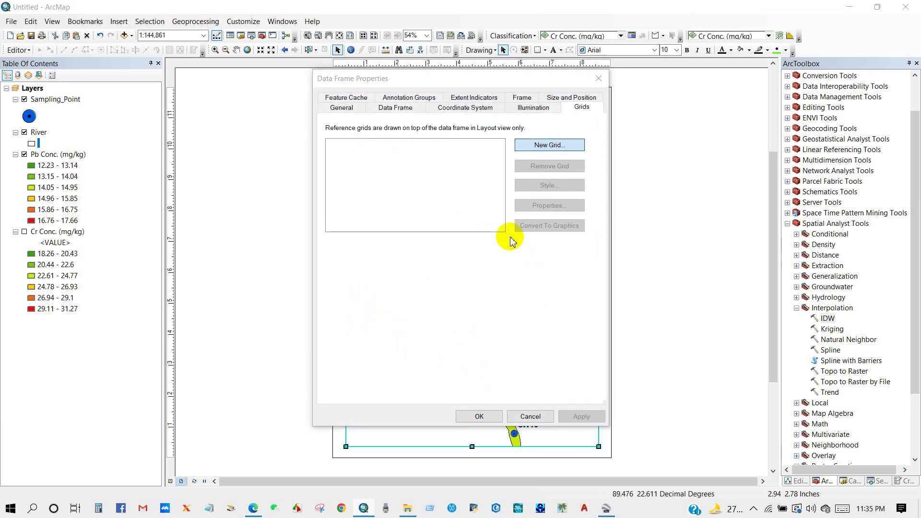
pyautogui.click(547, 358)
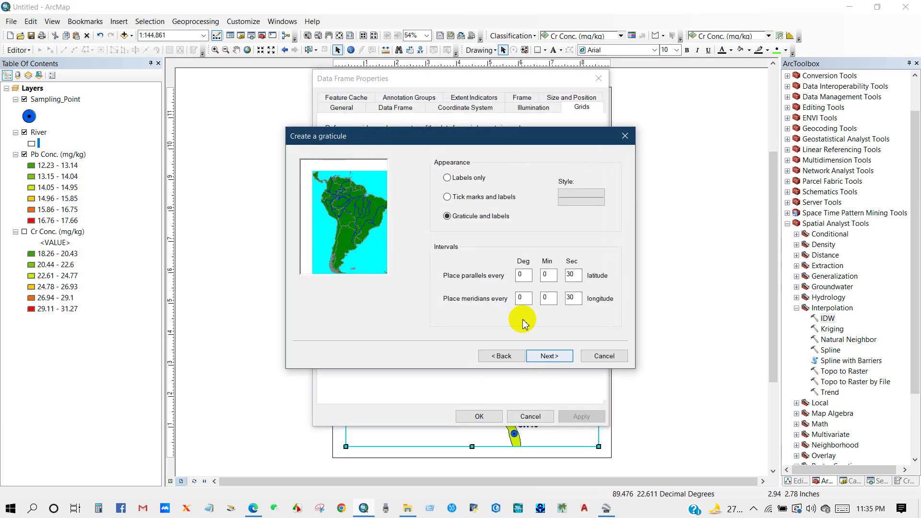
pyautogui.click(470, 182)
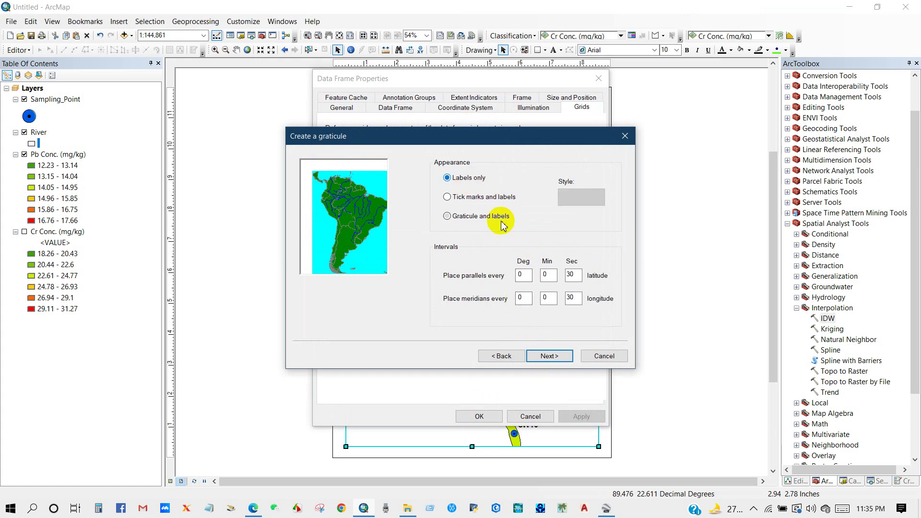
pyautogui.click(549, 355)
pyautogui.click(548, 356)
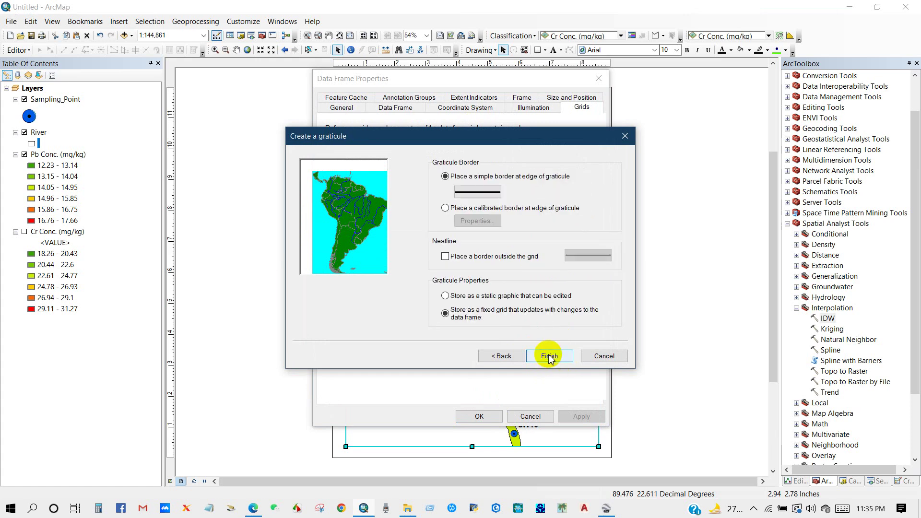
pyautogui.click(549, 356)
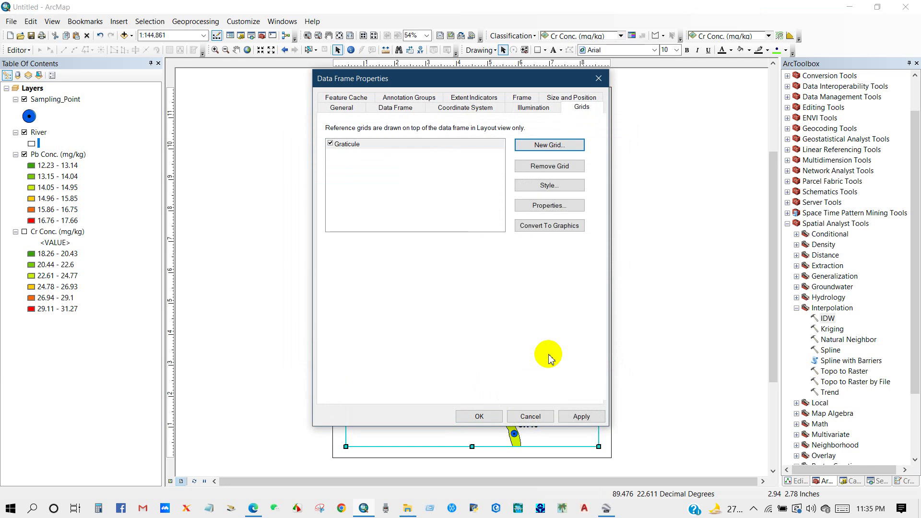
# - Set graticule labels to size 10 with vertical left and right edge labels, and apply
pyautogui.click(544, 206)
pyautogui.click(419, 247)
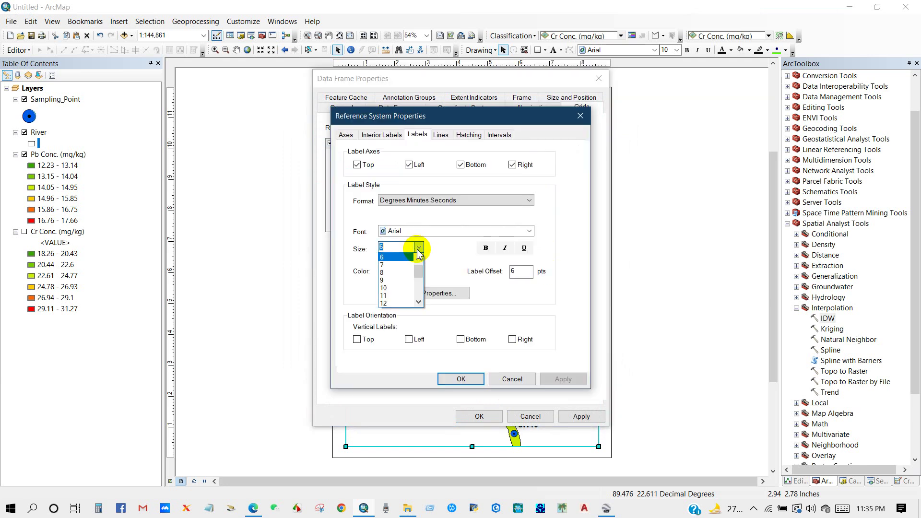
pyautogui.click(386, 288)
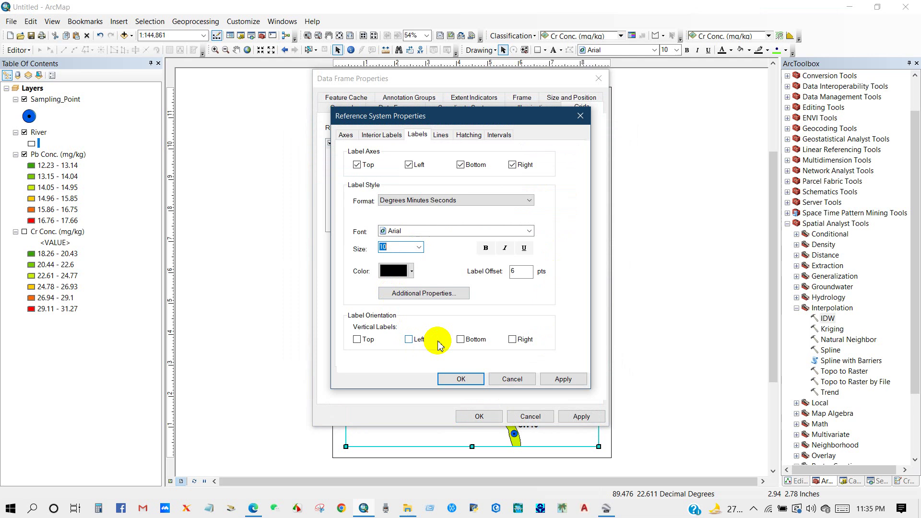
pyautogui.click(407, 340)
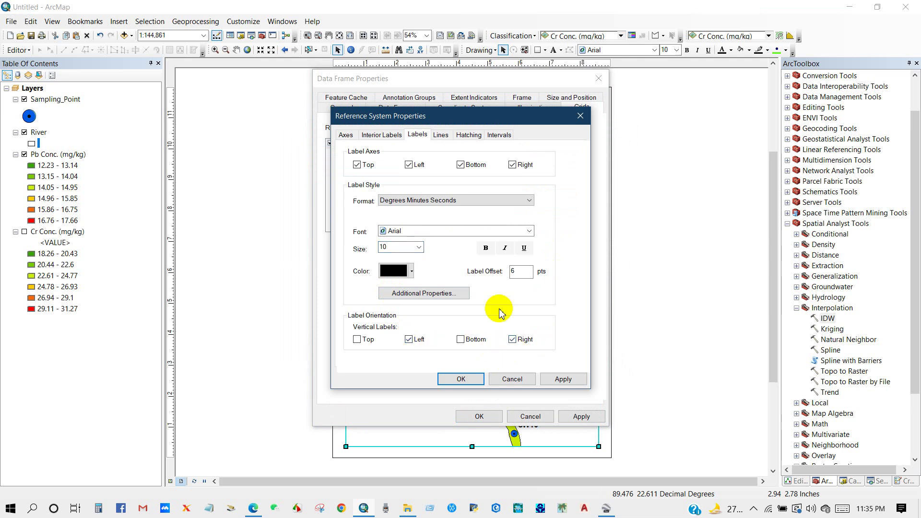
pyautogui.click(499, 137)
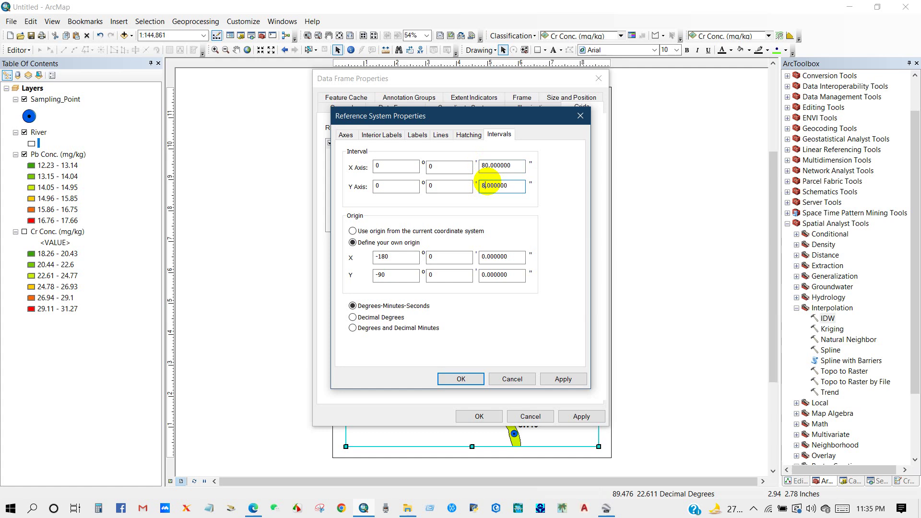
pyautogui.click(452, 384)
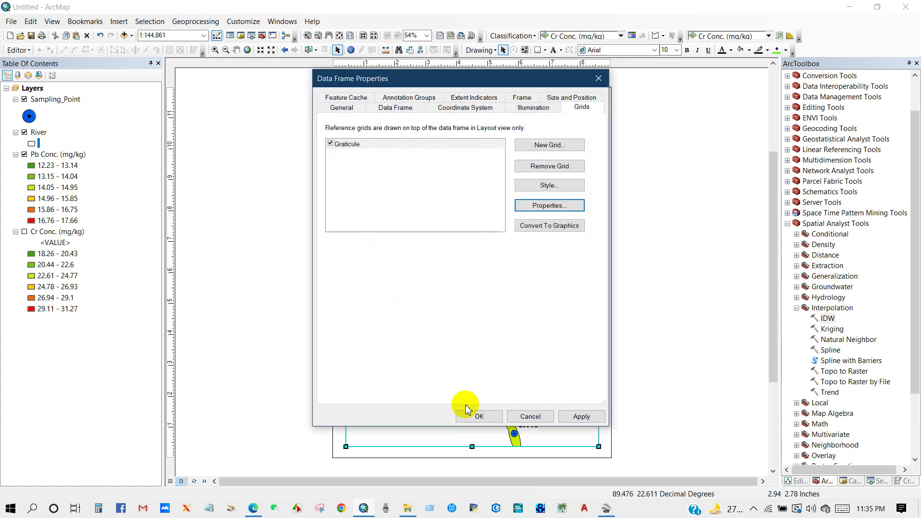
pyautogui.click(470, 412)
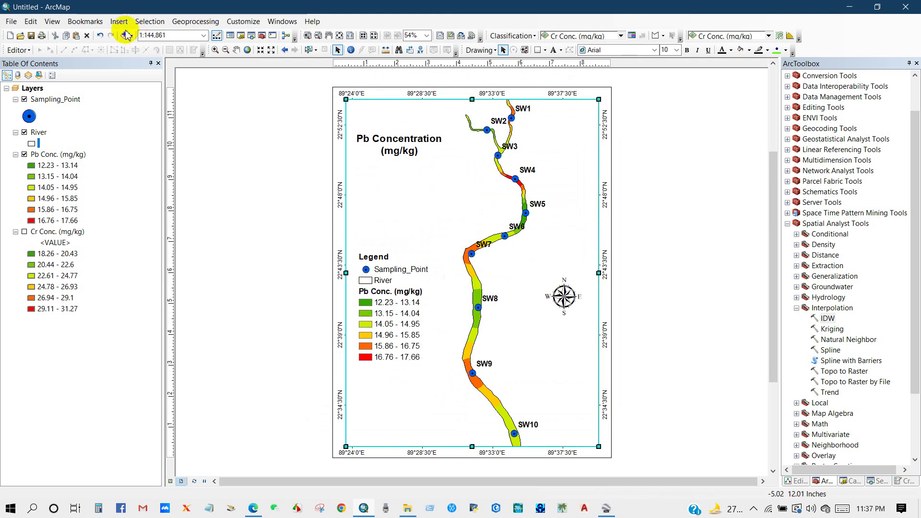
# - Choose Alternating Scale Bar 1 with text size 14 and bar size 9
pyautogui.click(118, 22)
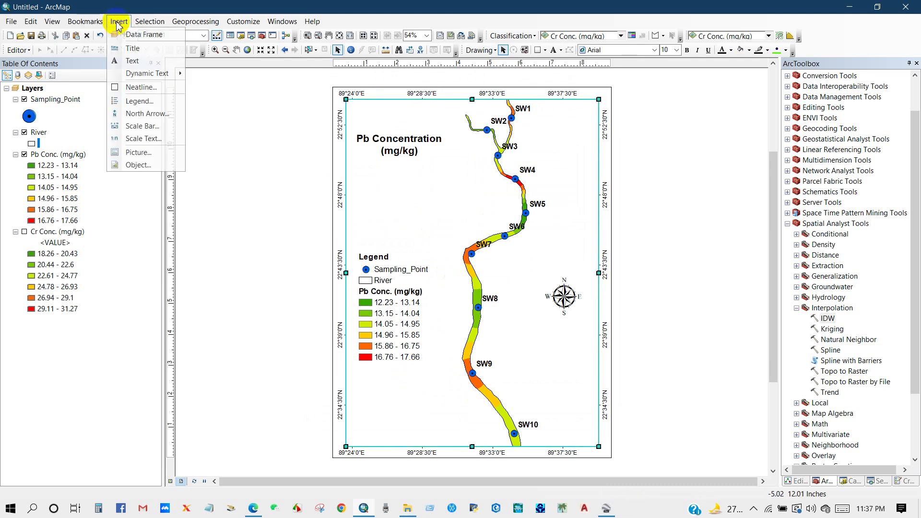
pyautogui.click(143, 126)
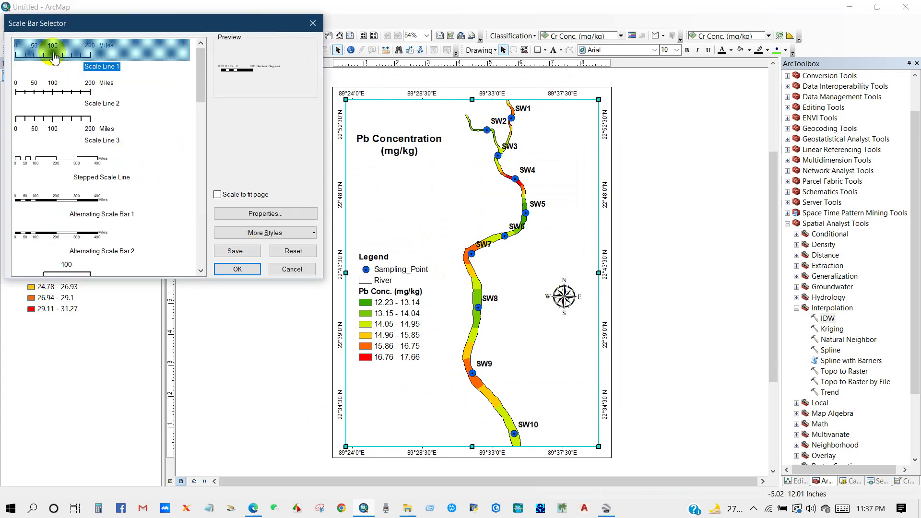
pyautogui.click(52, 205)
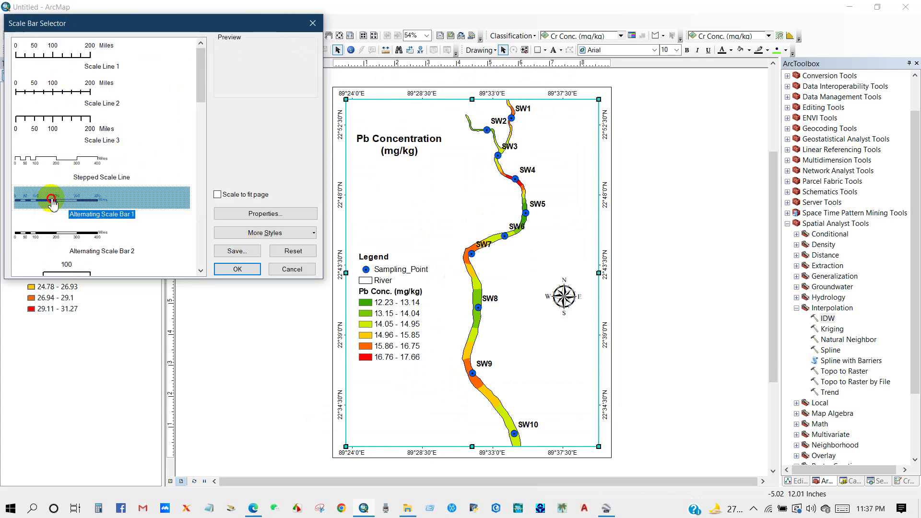
pyautogui.click(260, 214)
pyautogui.click(426, 179)
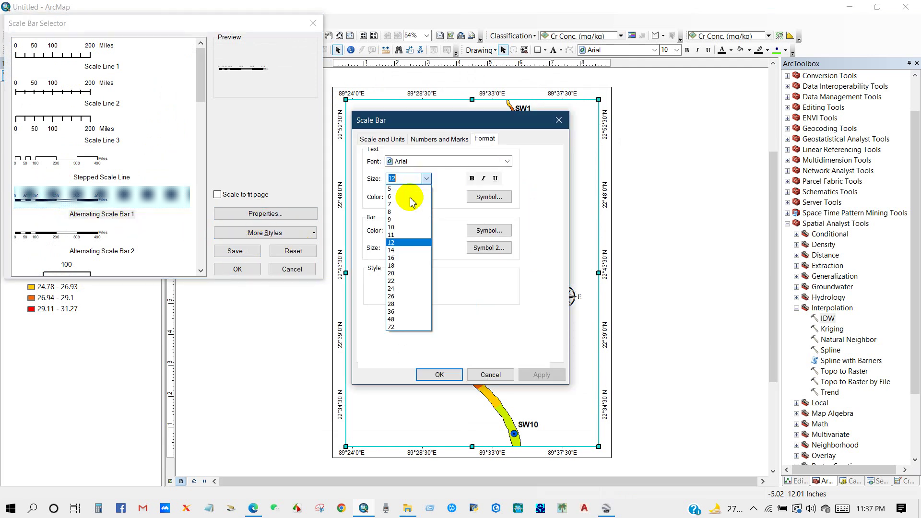
pyautogui.click(391, 250)
pyautogui.click(425, 250)
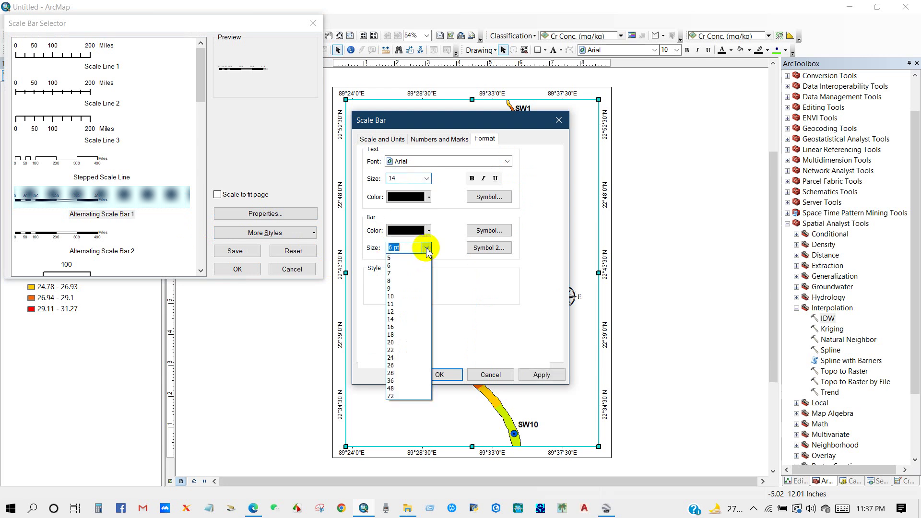
pyautogui.click(399, 288)
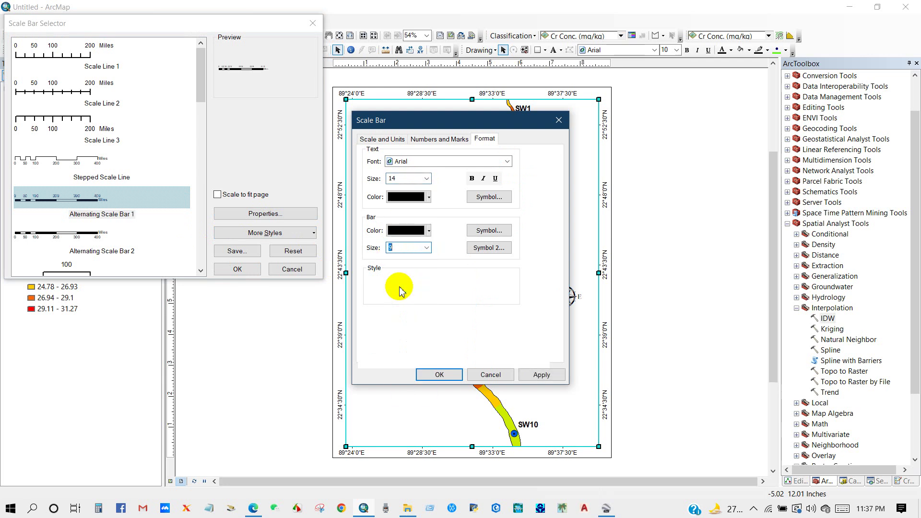
pyautogui.click(439, 375)
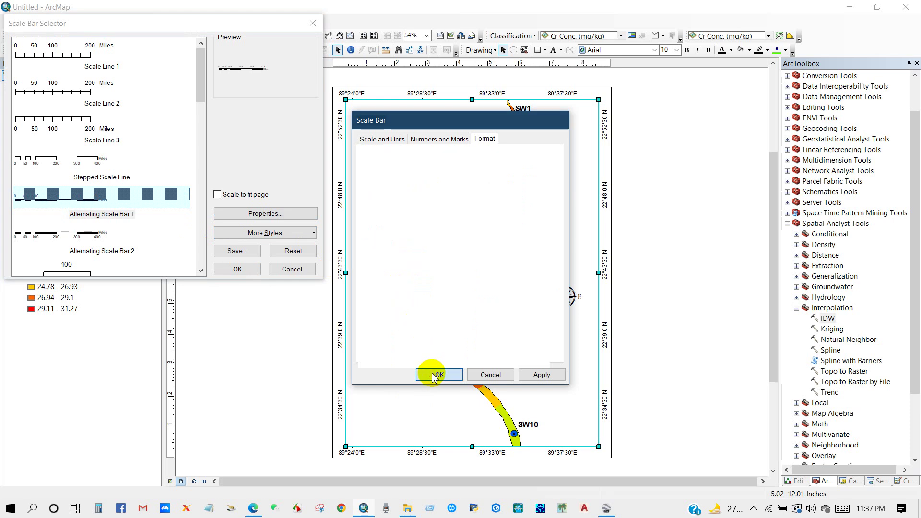
# - Set scale bar units to Kilometers, add it, and move it to the map's lower-left corner
pyautogui.click(262, 213)
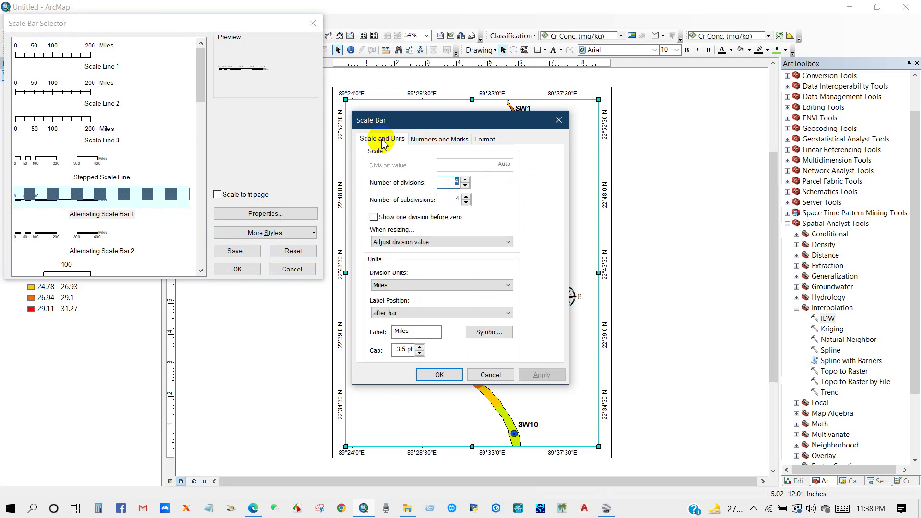
pyautogui.click(405, 284)
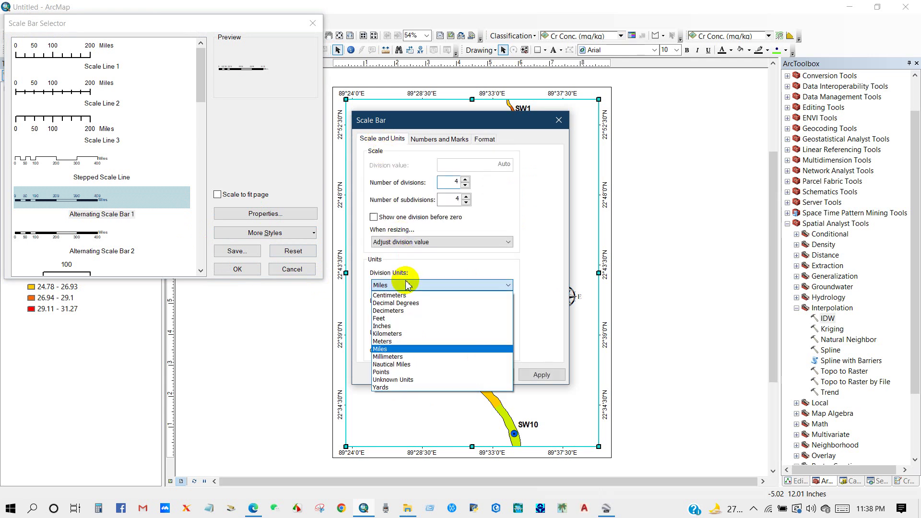
pyautogui.click(395, 334)
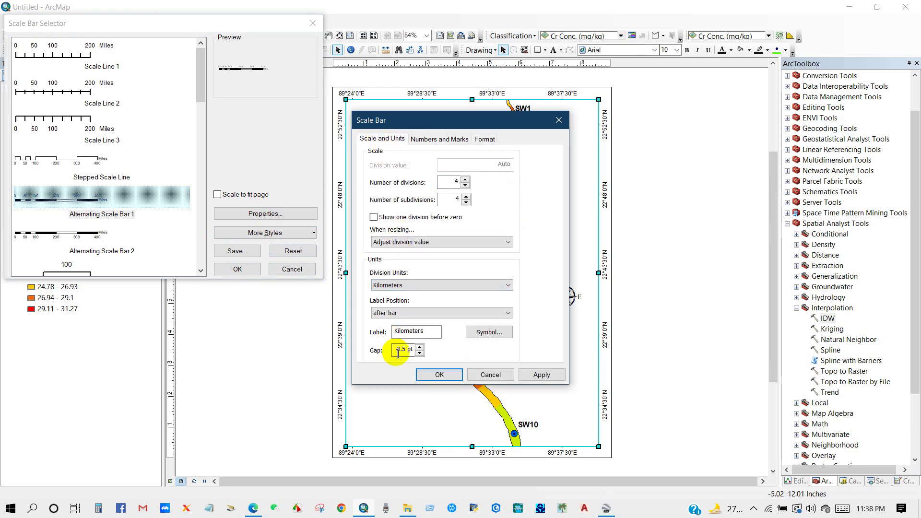
pyautogui.click(438, 376)
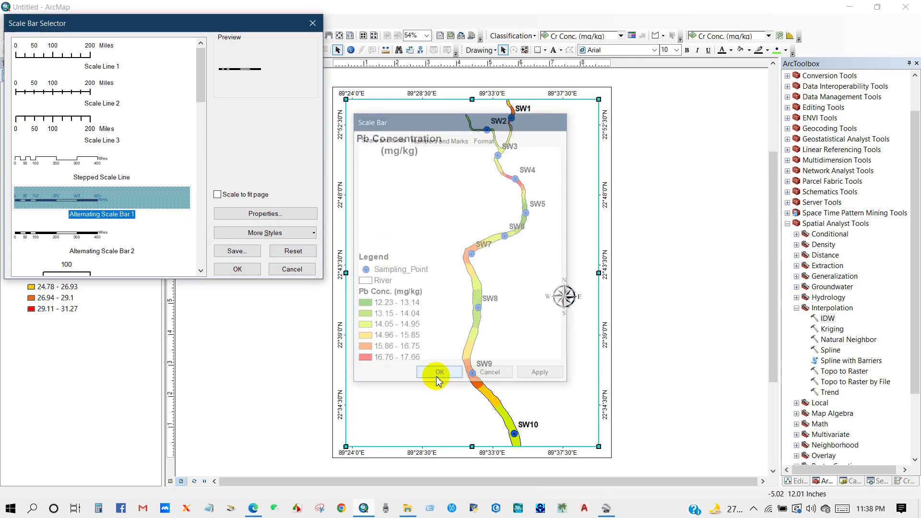
pyautogui.click(242, 271)
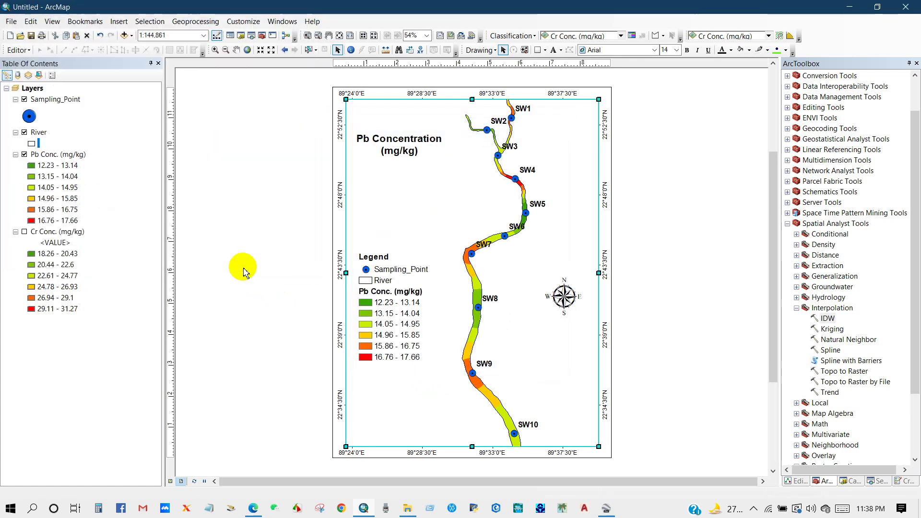
pyautogui.moveTo(450, 269); pyautogui.dragTo(392, 414)
pyautogui.click(426, 399)
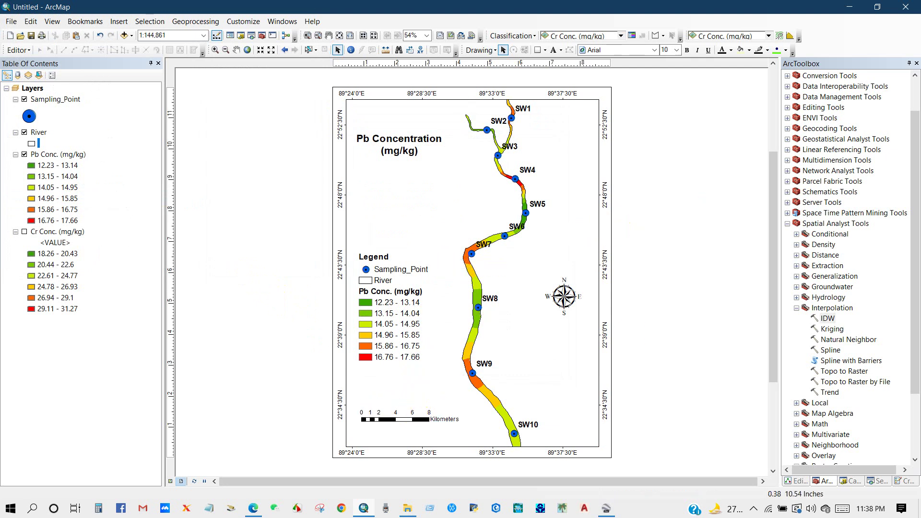
pyautogui.click(48, 154)
pyautogui.click(57, 231)
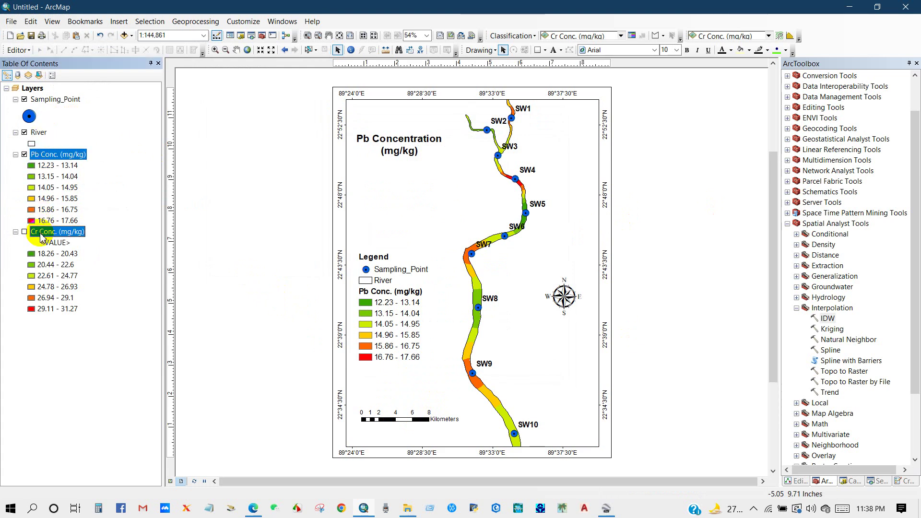
pyautogui.click(72, 232)
pyautogui.rightClick(46, 99)
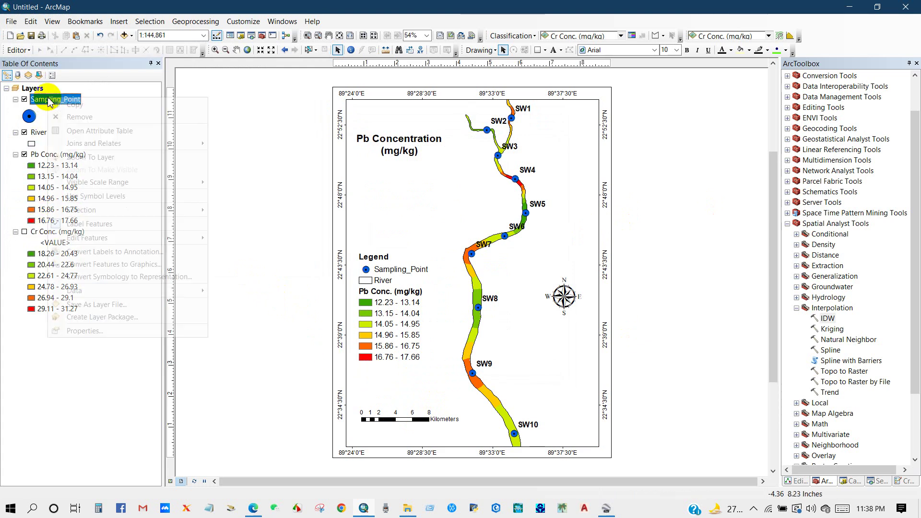
pyautogui.click(84, 131)
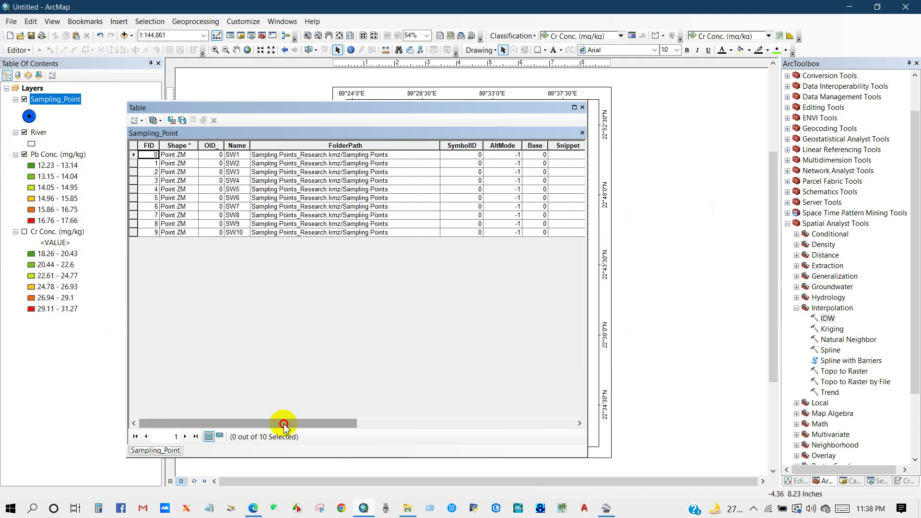
pyautogui.moveTo(282, 422); pyautogui.dragTo(540, 415)
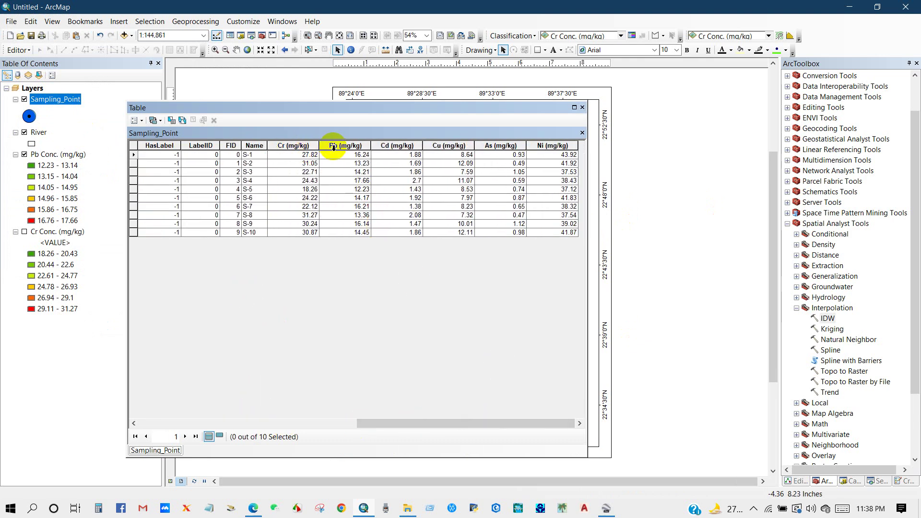
pyautogui.click(397, 146)
pyautogui.click(444, 146)
pyautogui.click(497, 146)
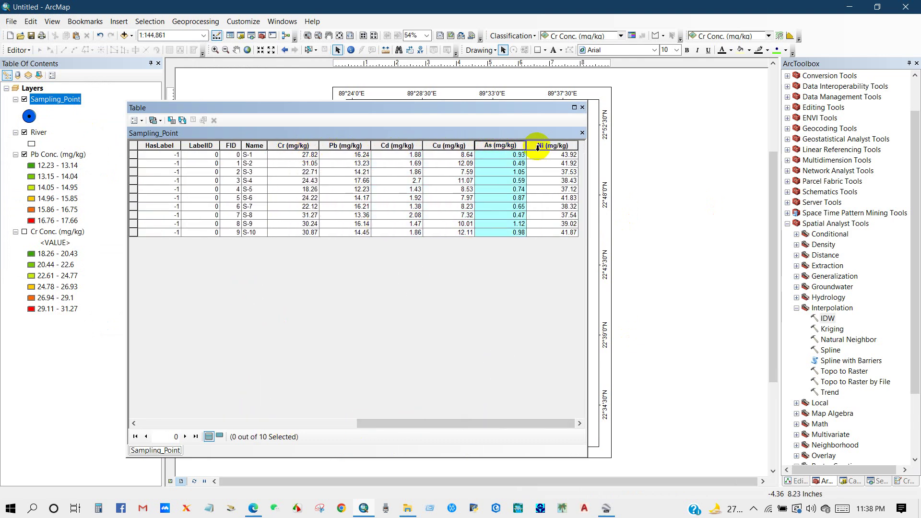
pyautogui.click(542, 148)
pyautogui.click(582, 108)
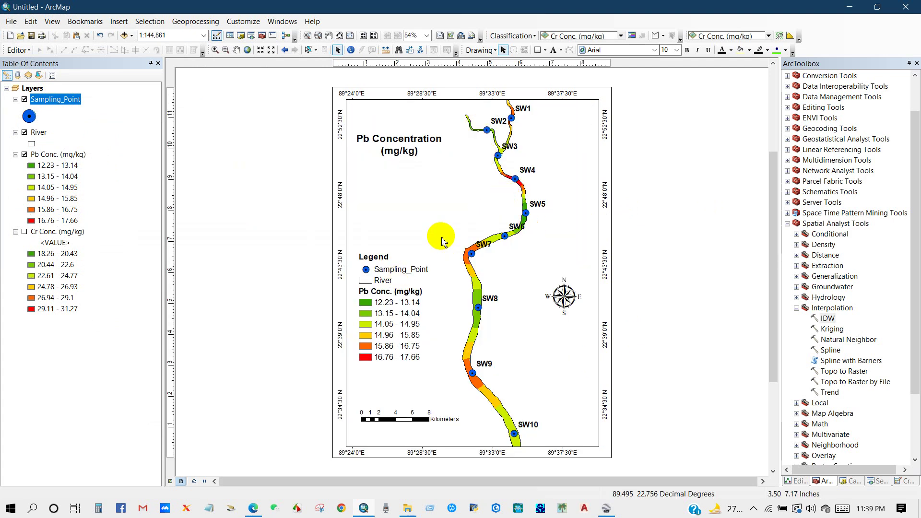
# - Export the layout as the JPEG 'Pb' at 800 dpi
pyautogui.click(10, 22)
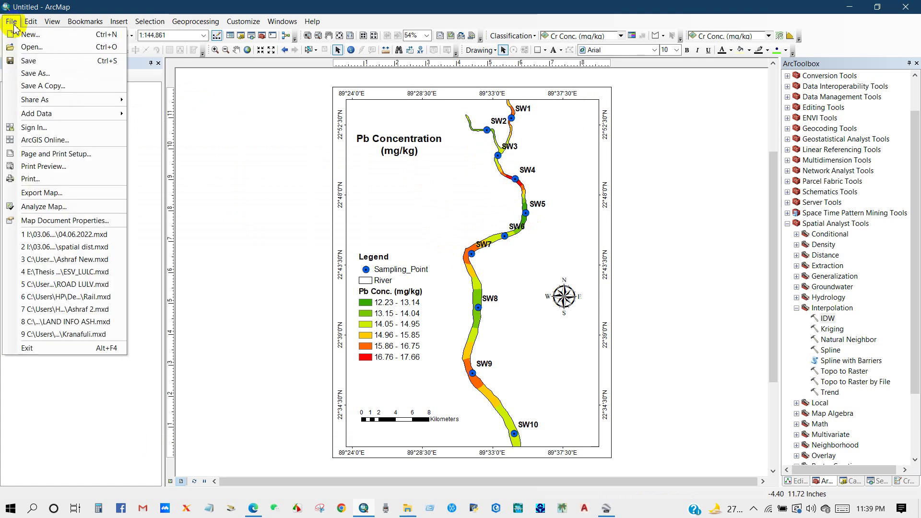
pyautogui.click(42, 194)
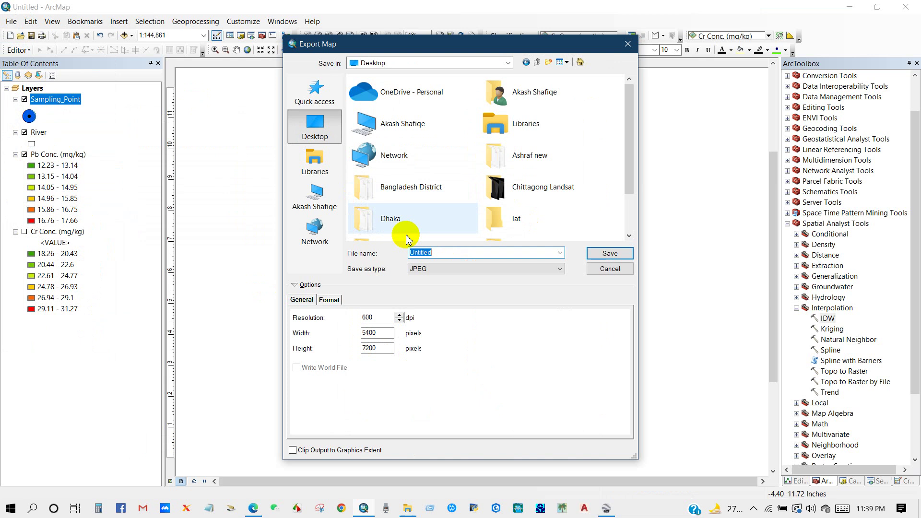
pyautogui.click(445, 256)
pyautogui.click(420, 253)
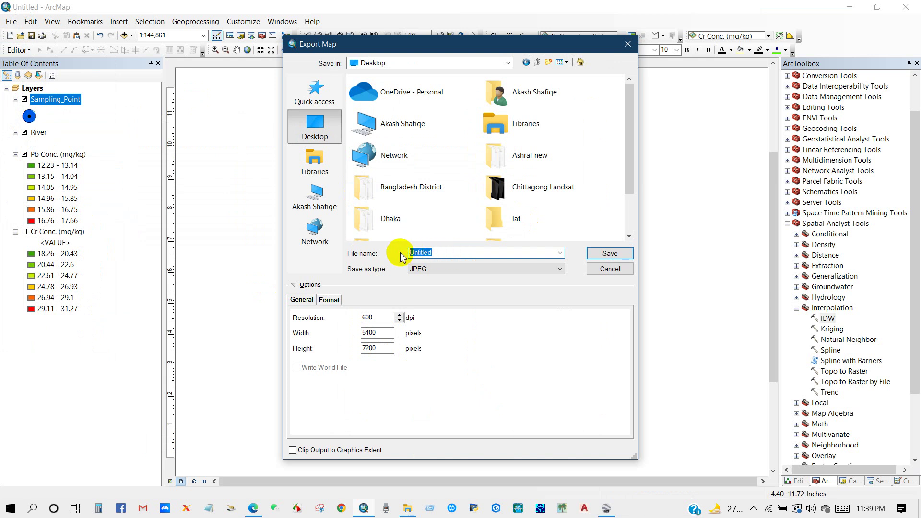
pyautogui.write('Pb')
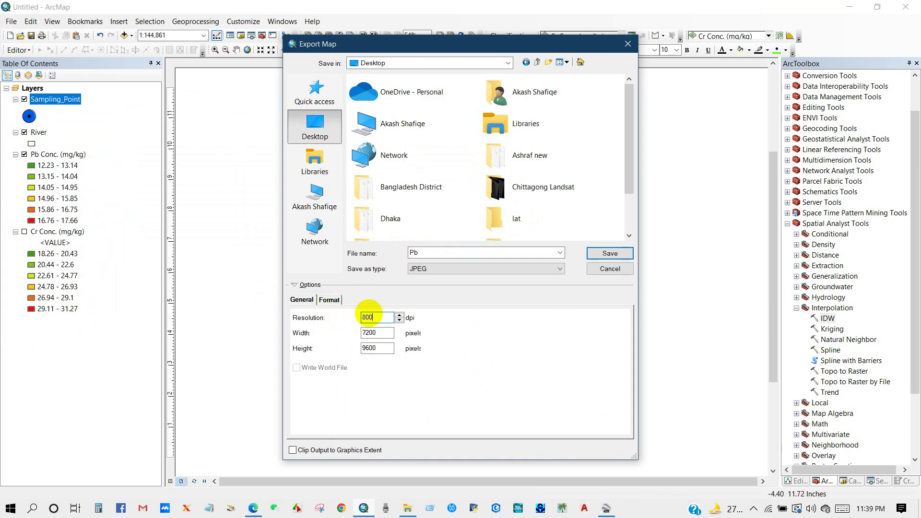
pyautogui.click(606, 258)
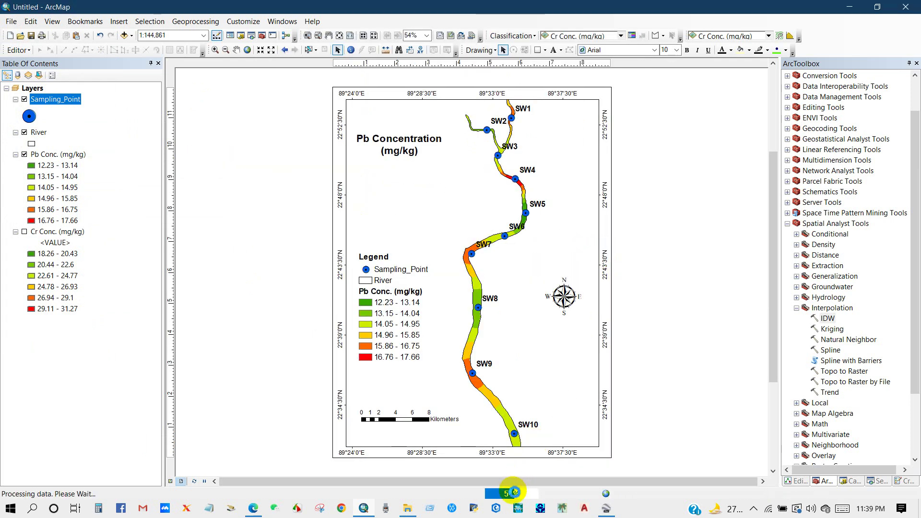
# - Find Pb.jpg in the Desktop folder in File Explorer and open it
pyautogui.click(410, 511)
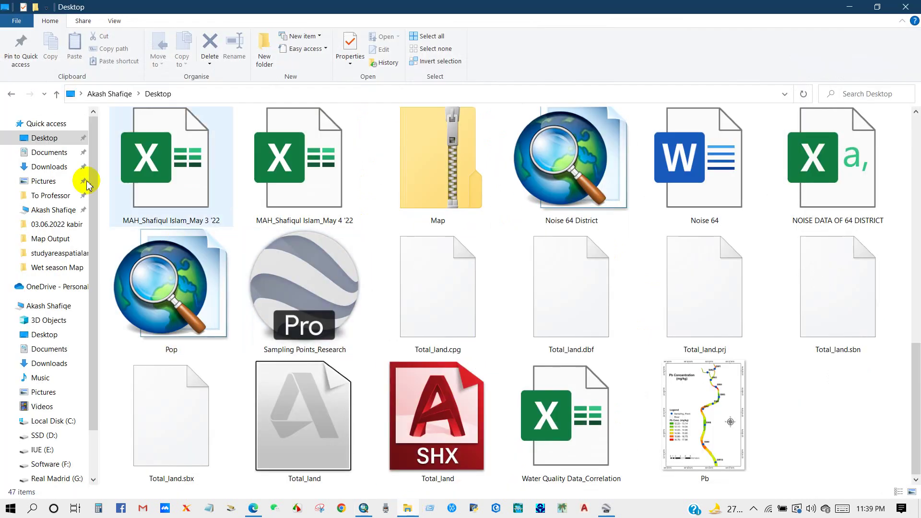
pyautogui.click(45, 138)
pyautogui.scroll(-5, 650, 361)
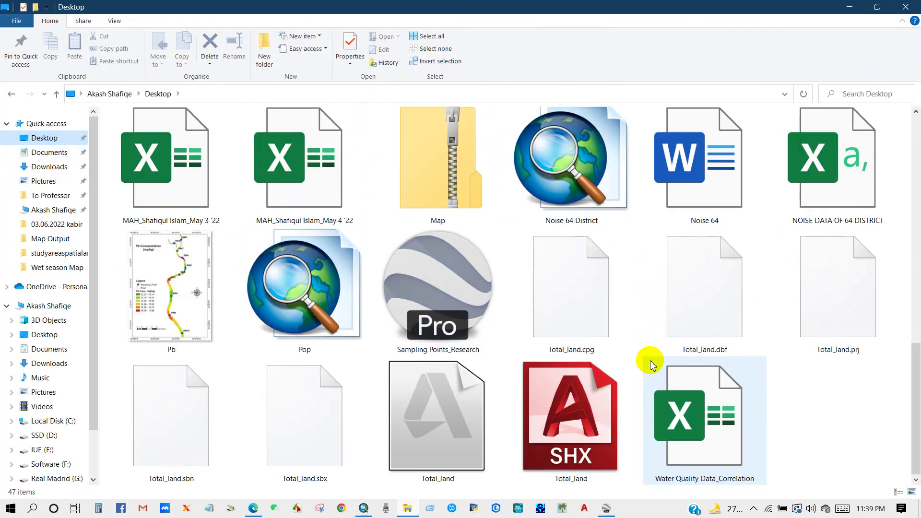
pyautogui.doubleClick(165, 274)
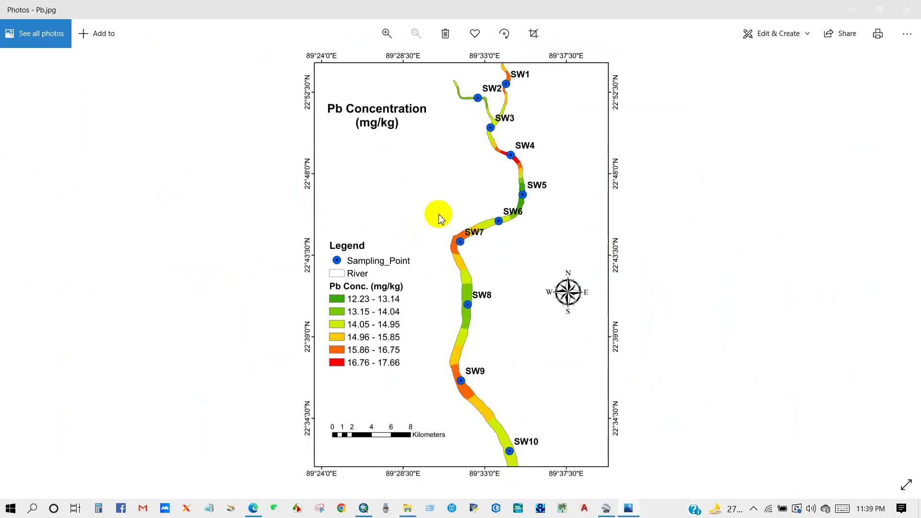
# - Zoom in and out on Pb.jpg in Photos, then return to ArcMap
pyautogui.scroll(5, 420, 219)
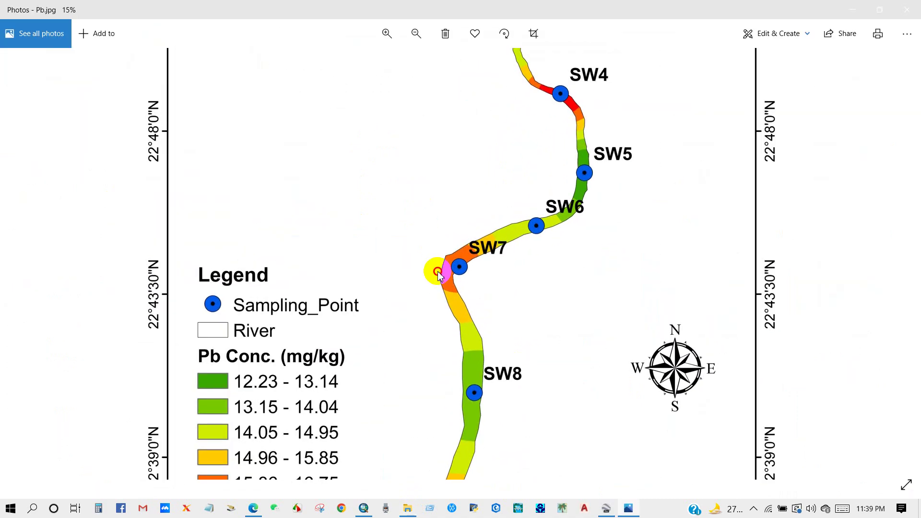
pyautogui.scroll(-4, 411, 329)
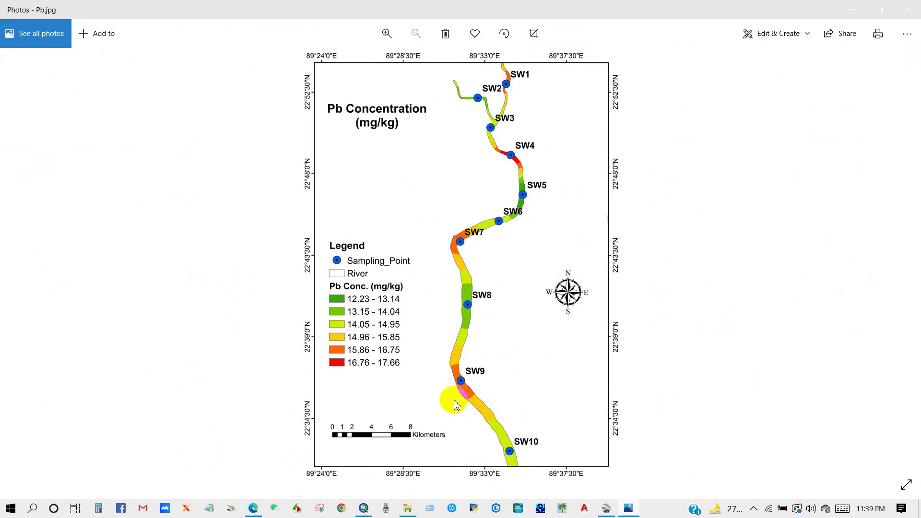
pyautogui.click(365, 508)
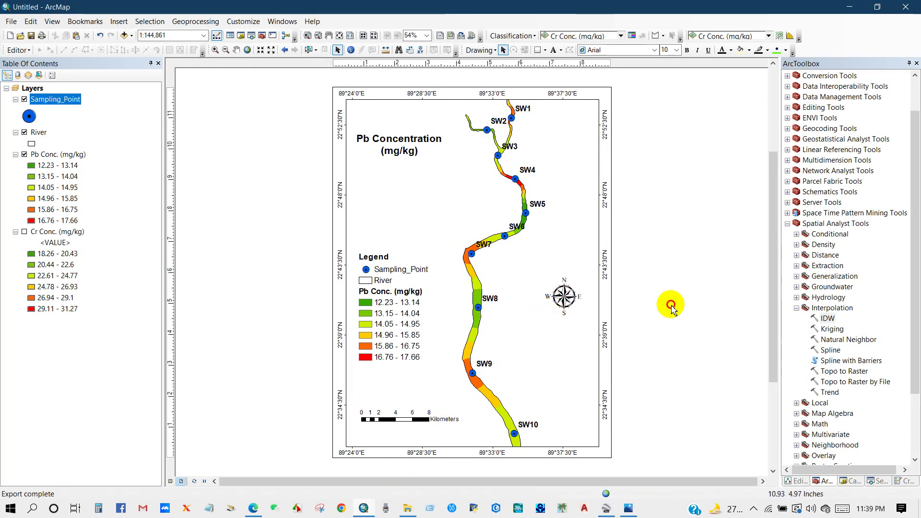